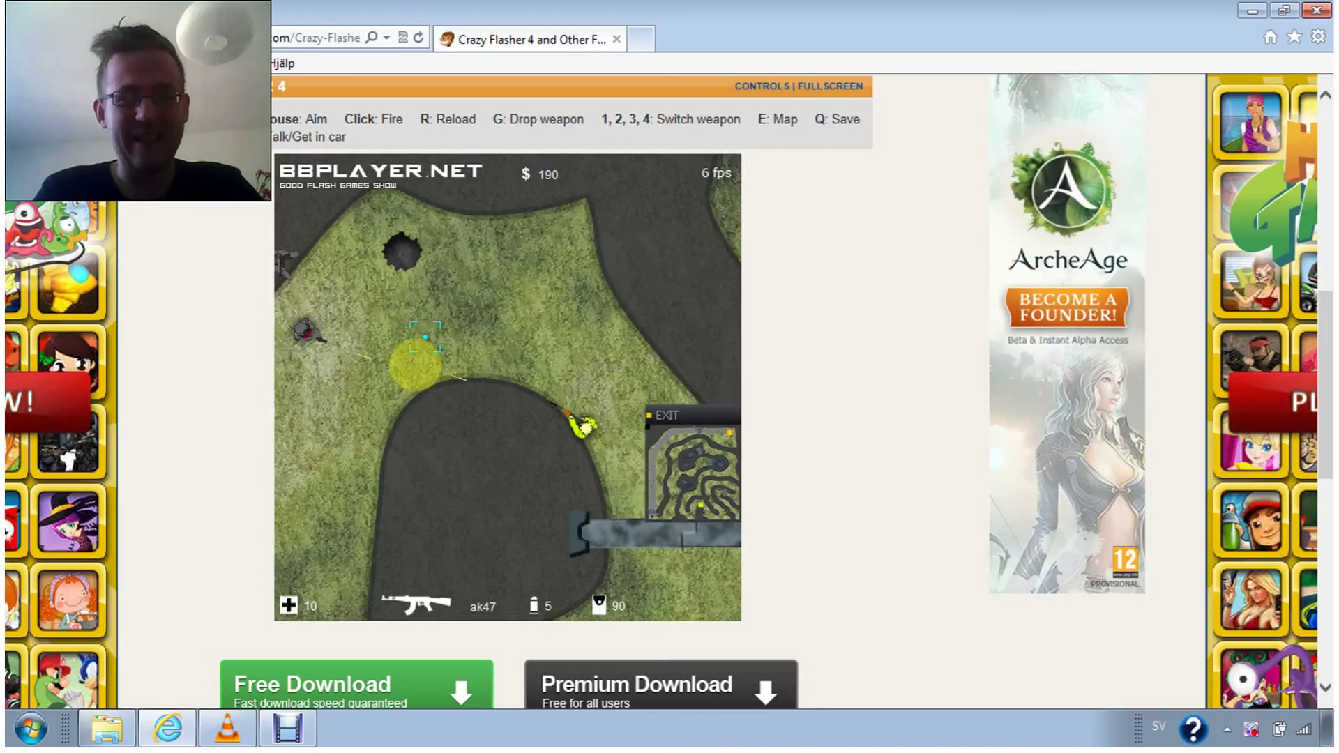
Fire the AK47 at the approaching enemies until the character goes down
left_click(408, 356)
left_click(393, 356)
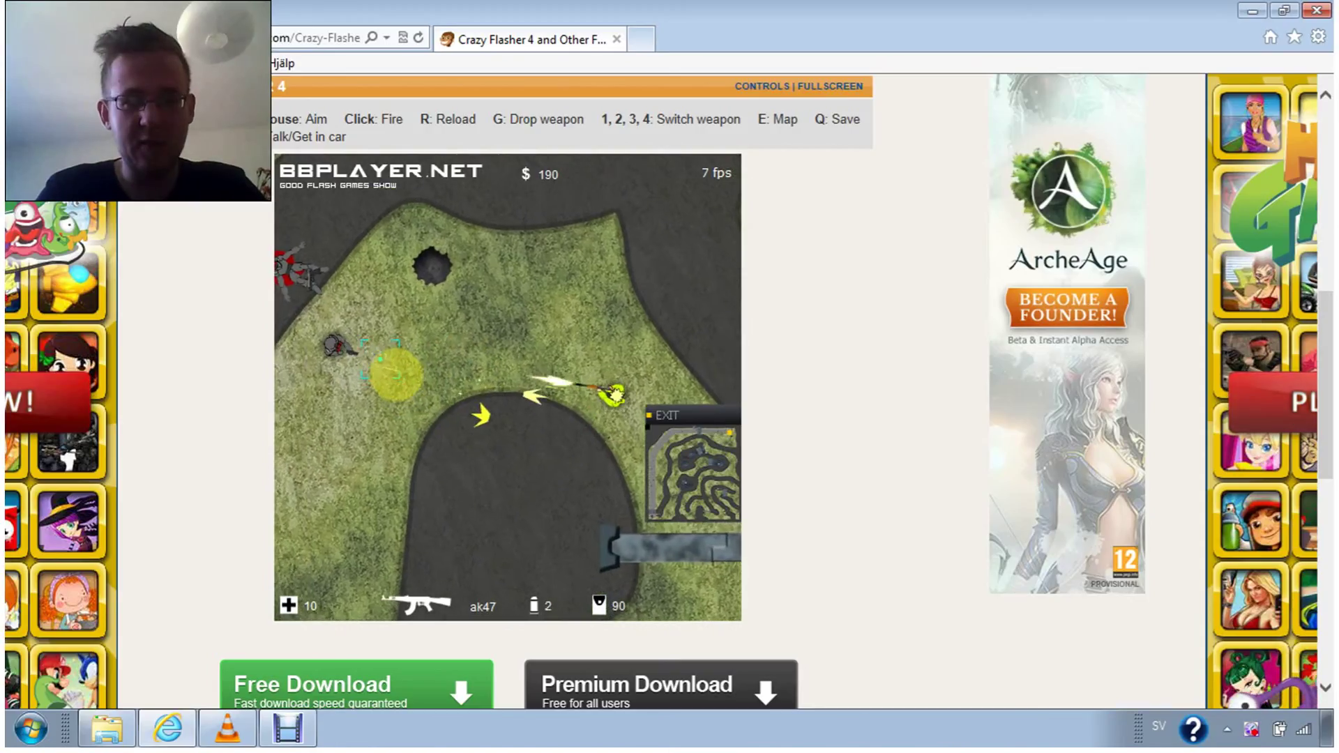
left_click(394, 376)
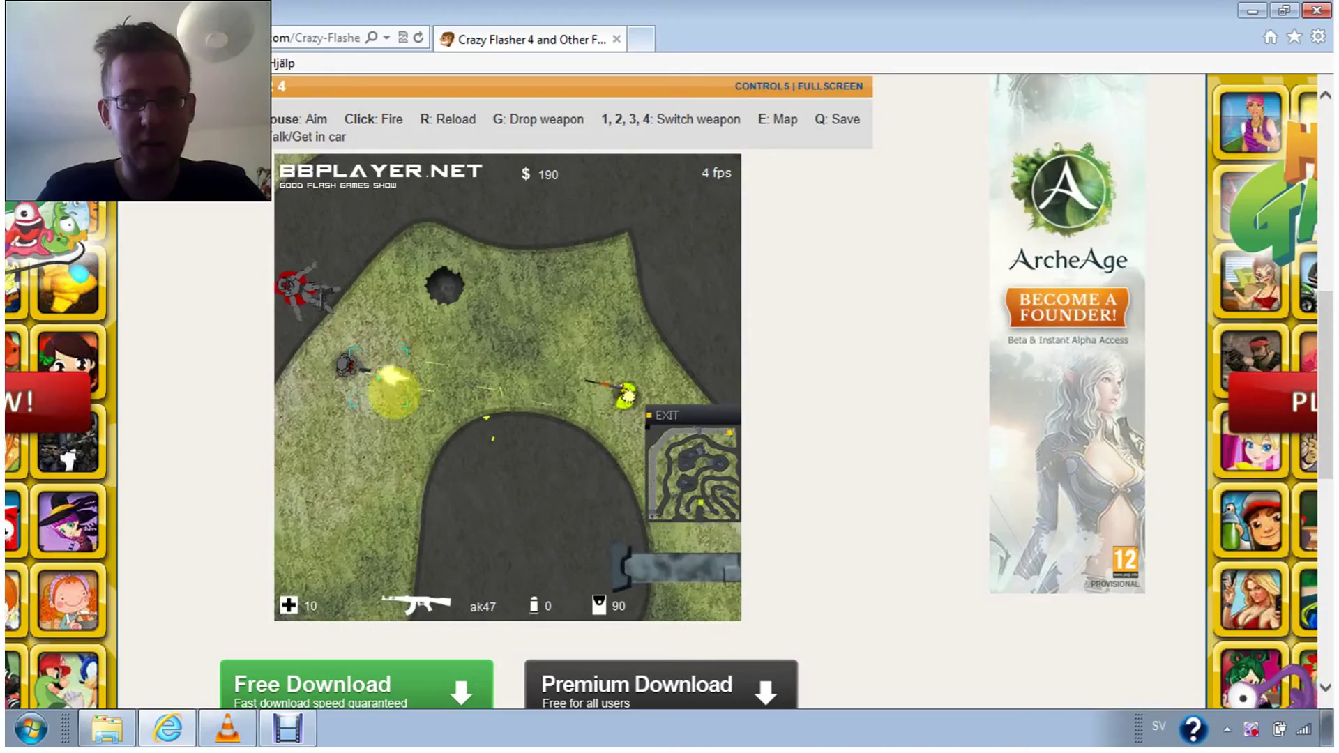
left_click(393, 385)
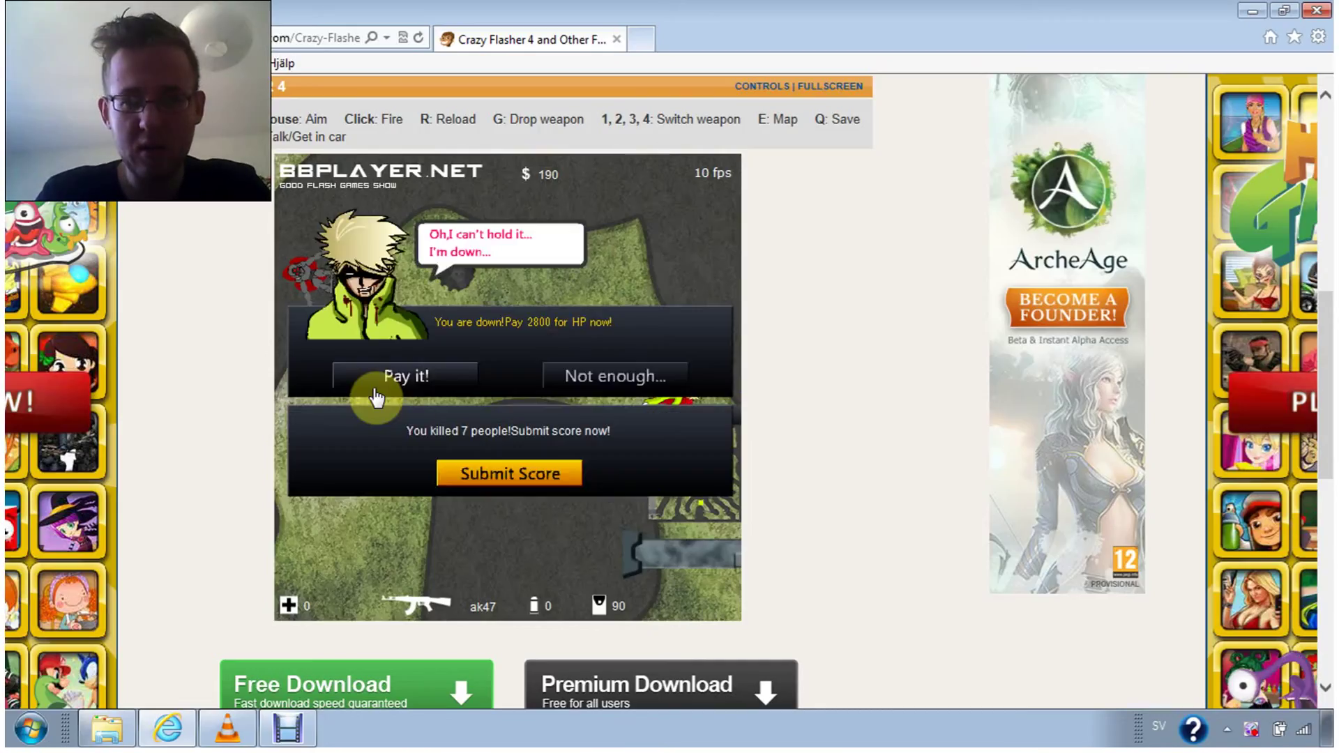
Decline paying for health, accept the saved game, and restart the Running story level
left_click(608, 377)
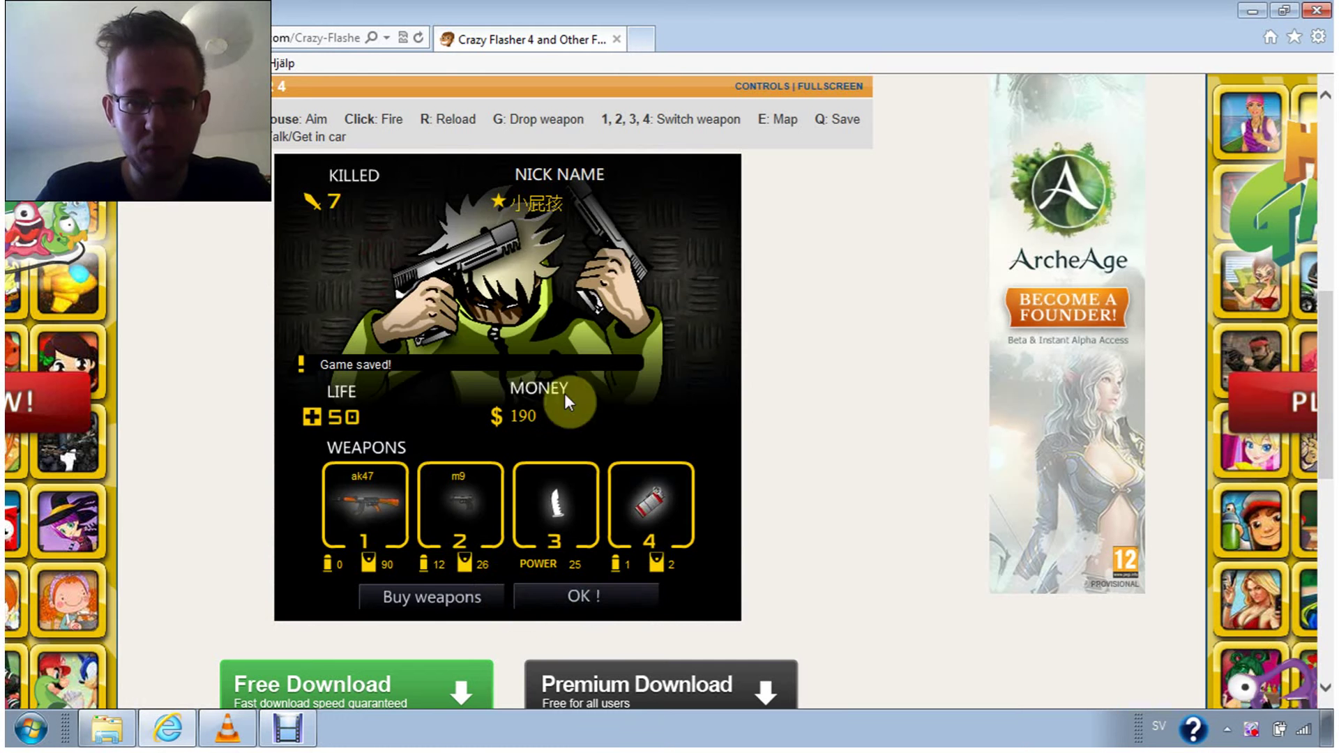
left_click(586, 598)
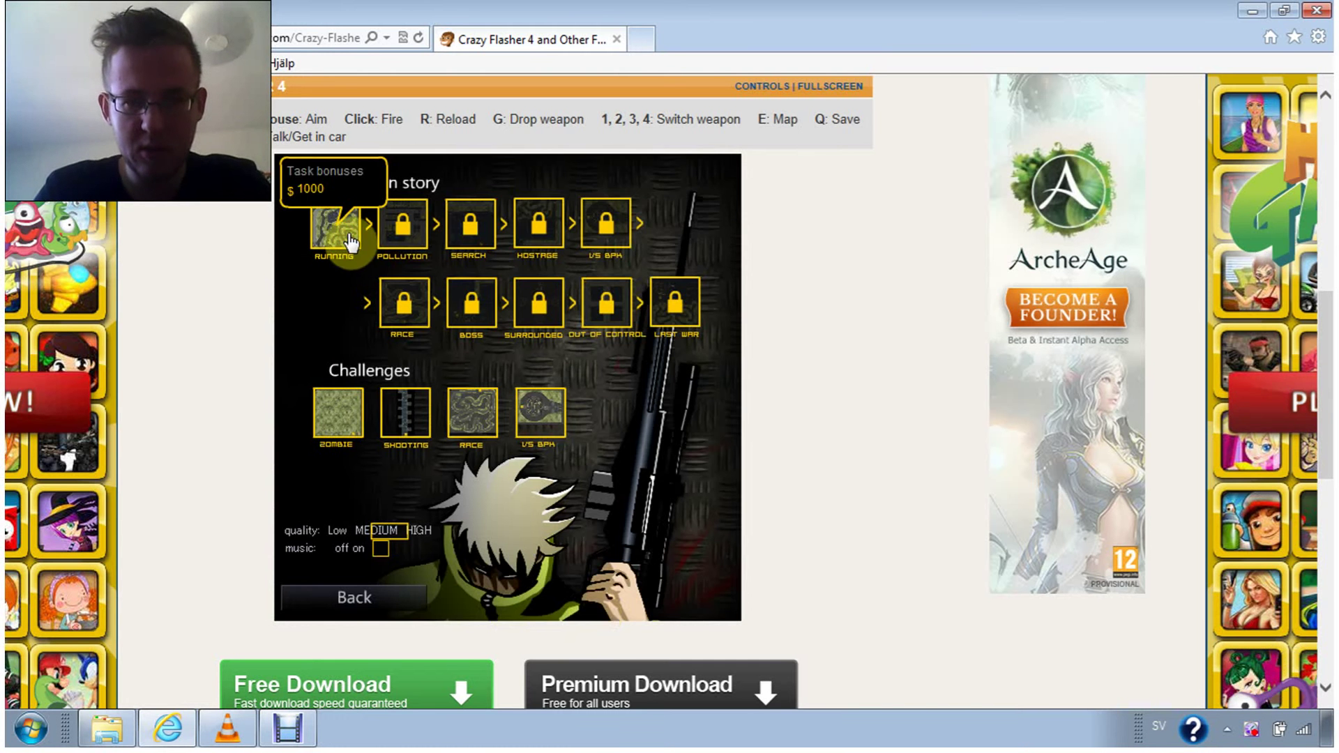
left_click(349, 234)
left_click(471, 378)
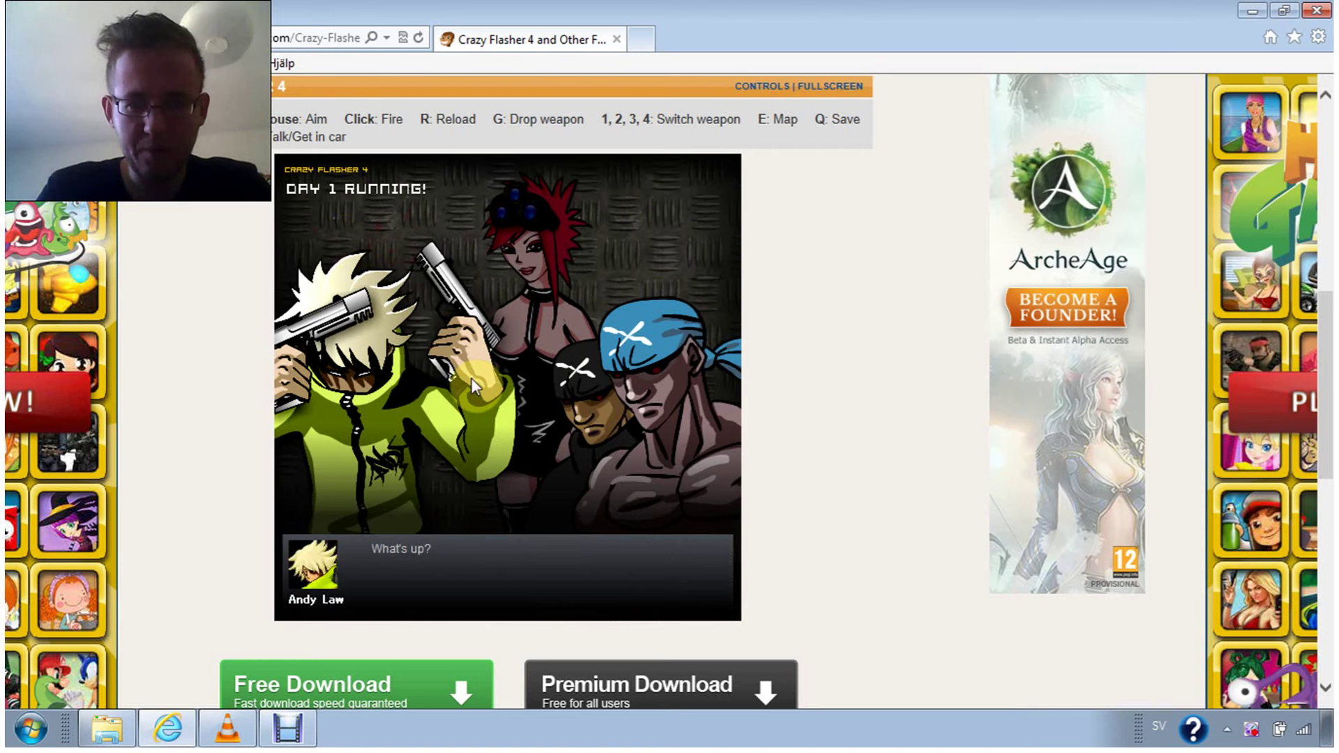
key("space")
Finish the intro cutscene, walk up to the dark figure and dismiss its dialogue
key("space")
key("space")
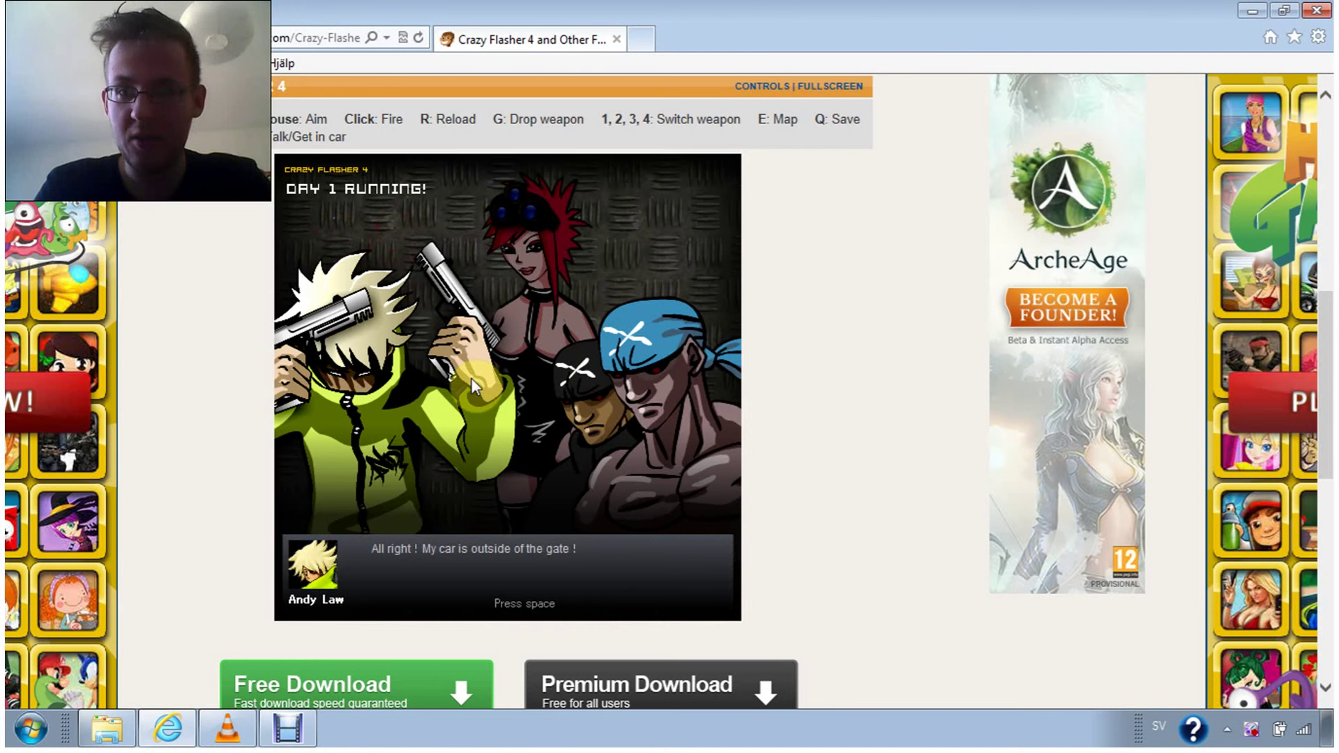
key("space")
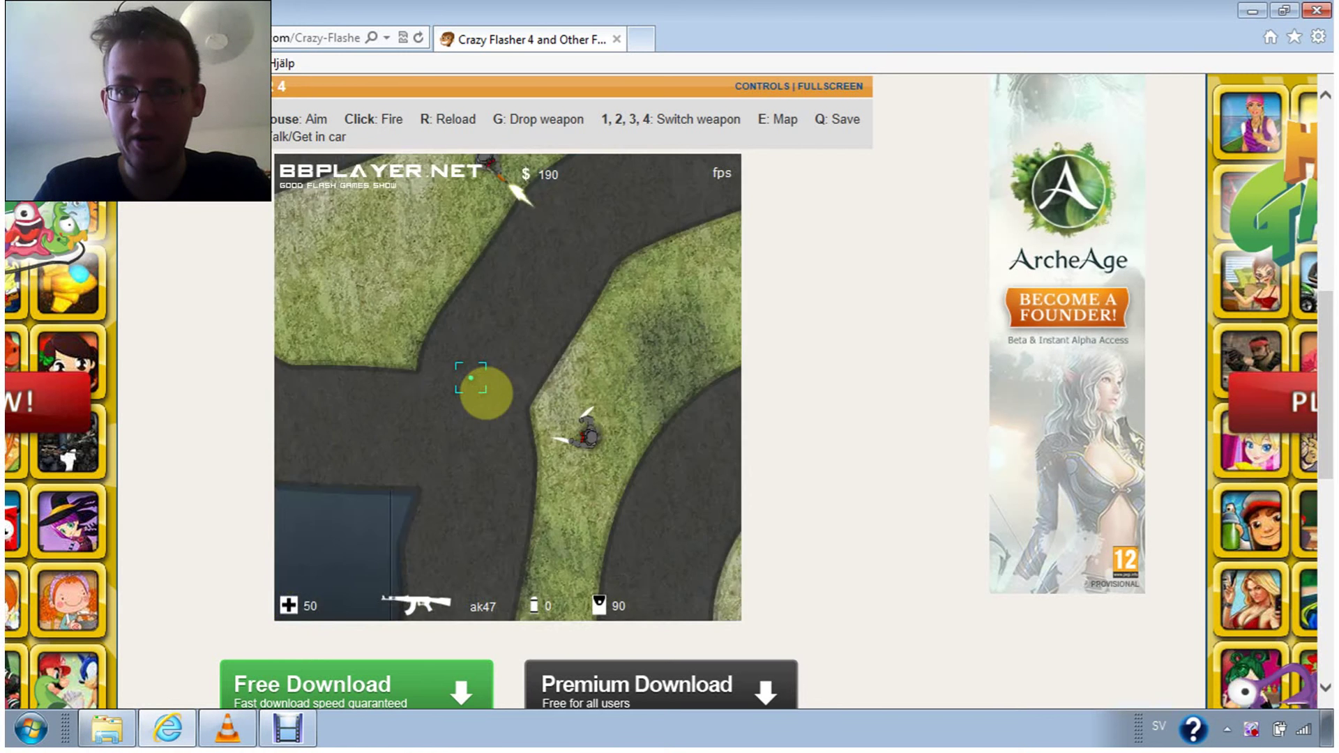
key("w")
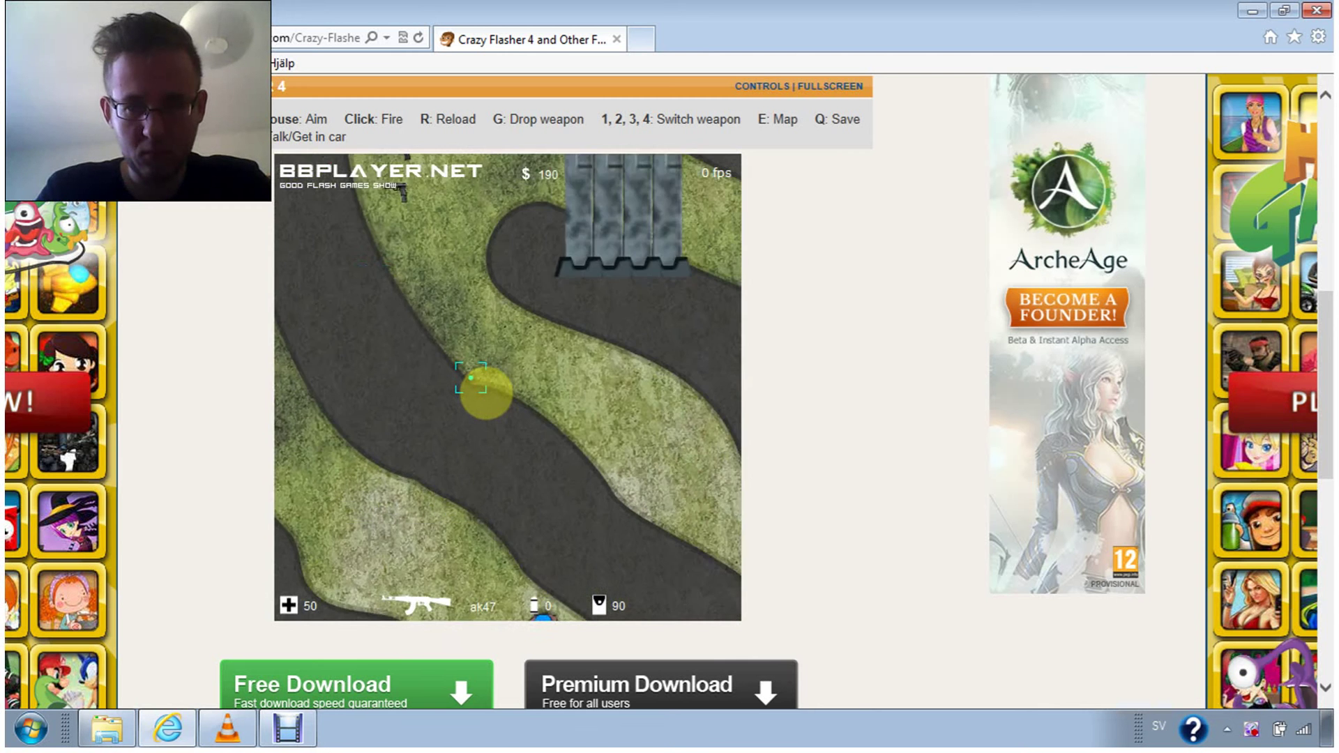
key("w")
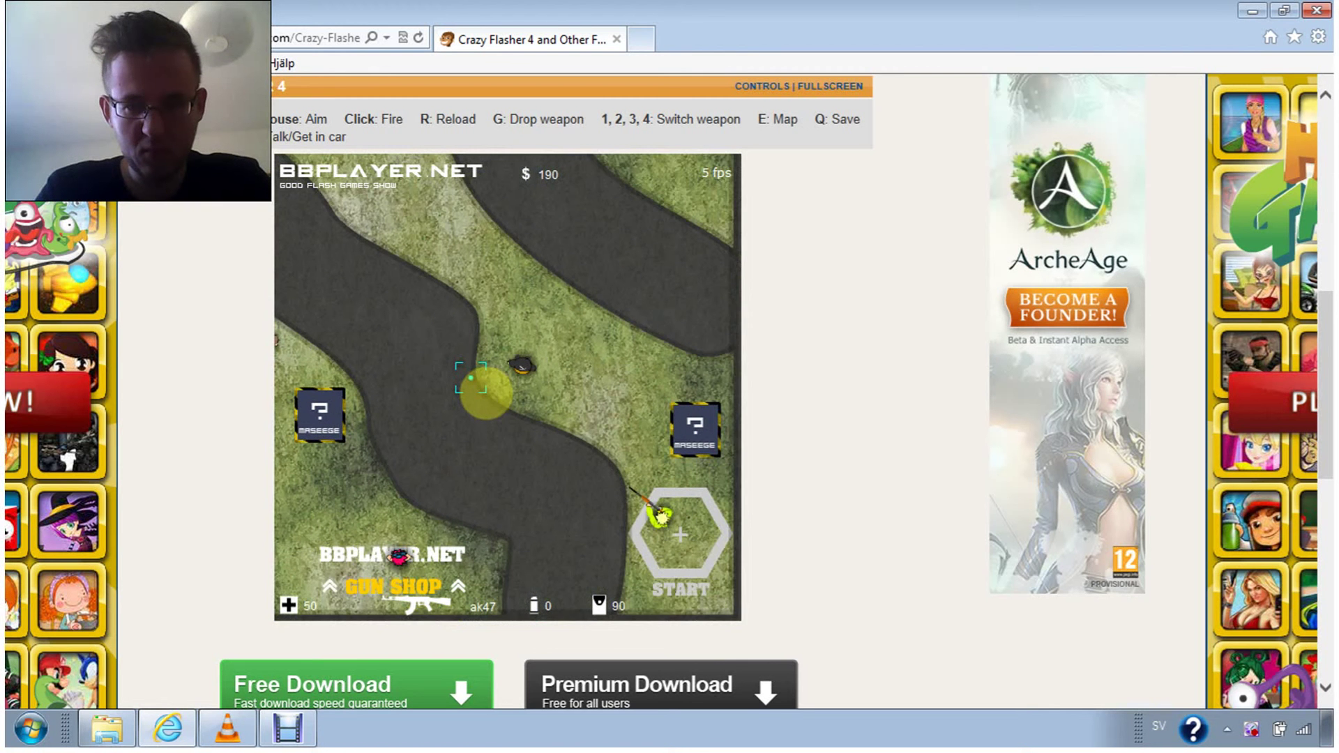
key("w")
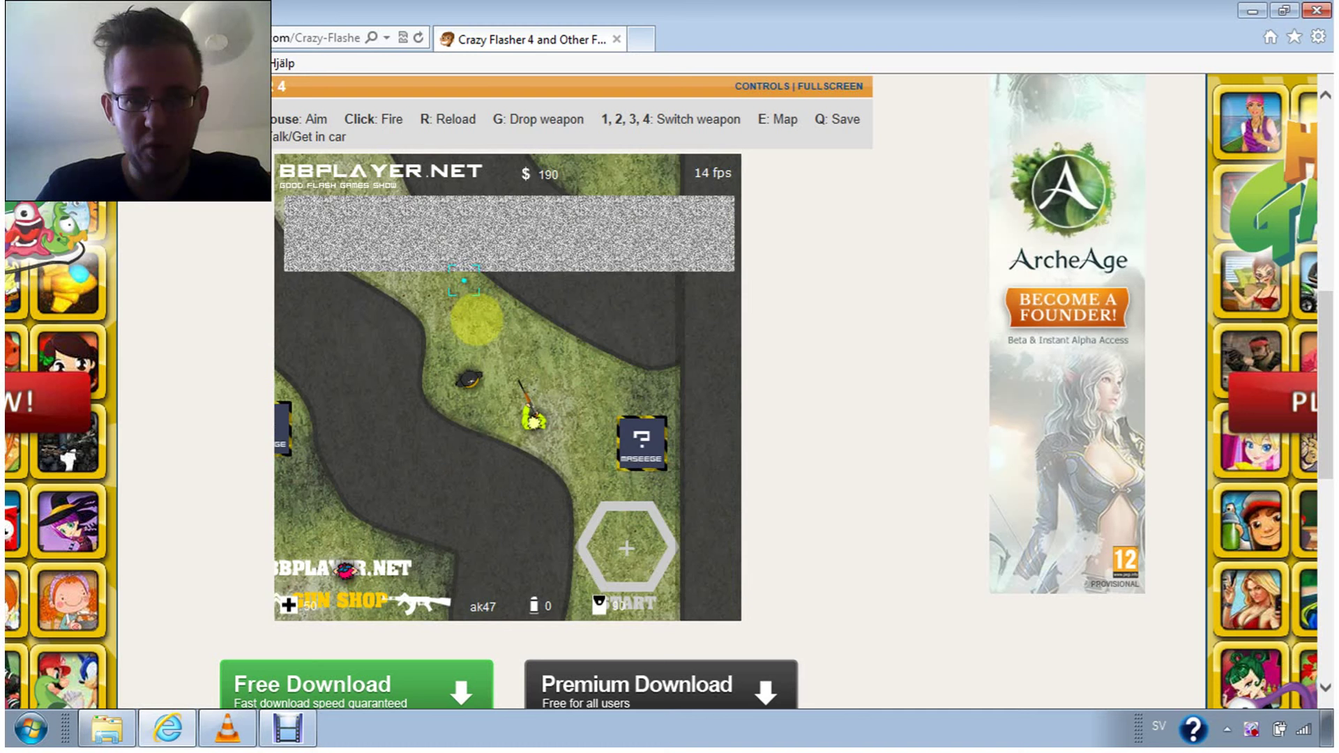
key("space")
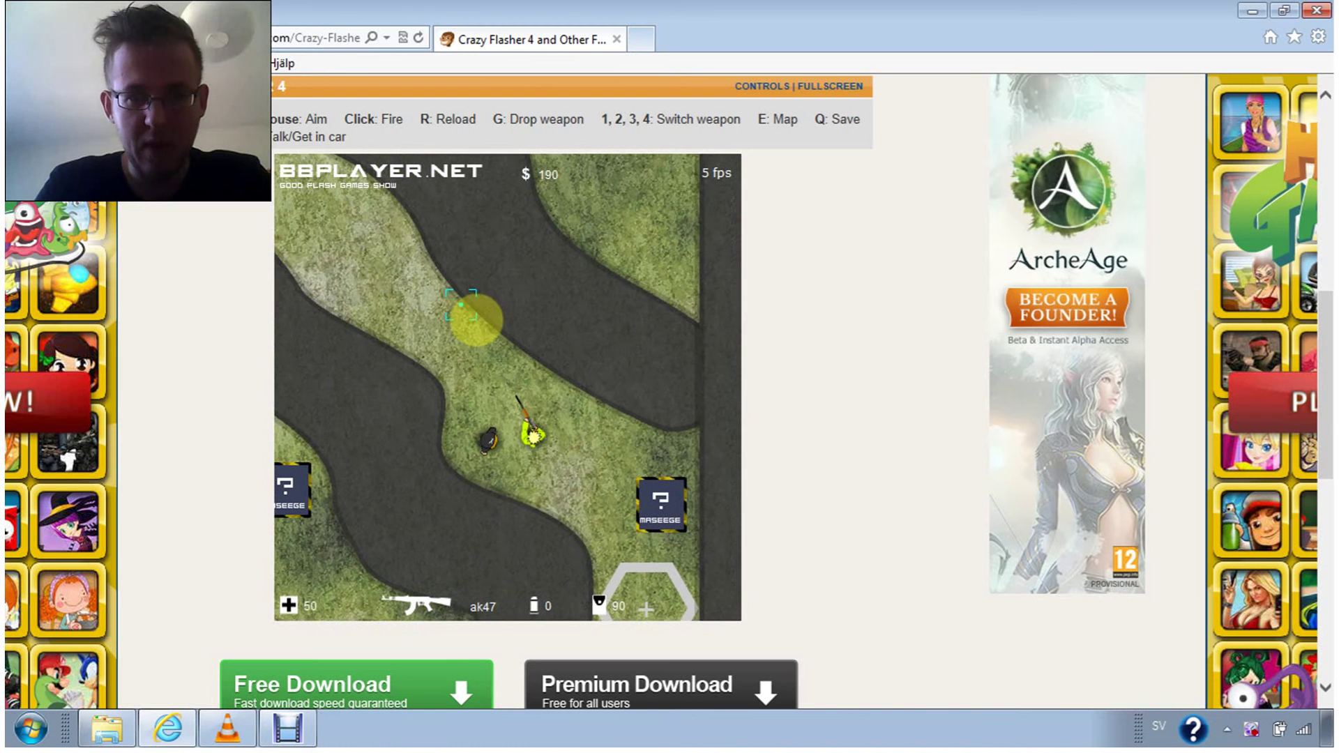
Walk along the grassy path past the pistol pickups toward the barricade
key("w")
key("w")
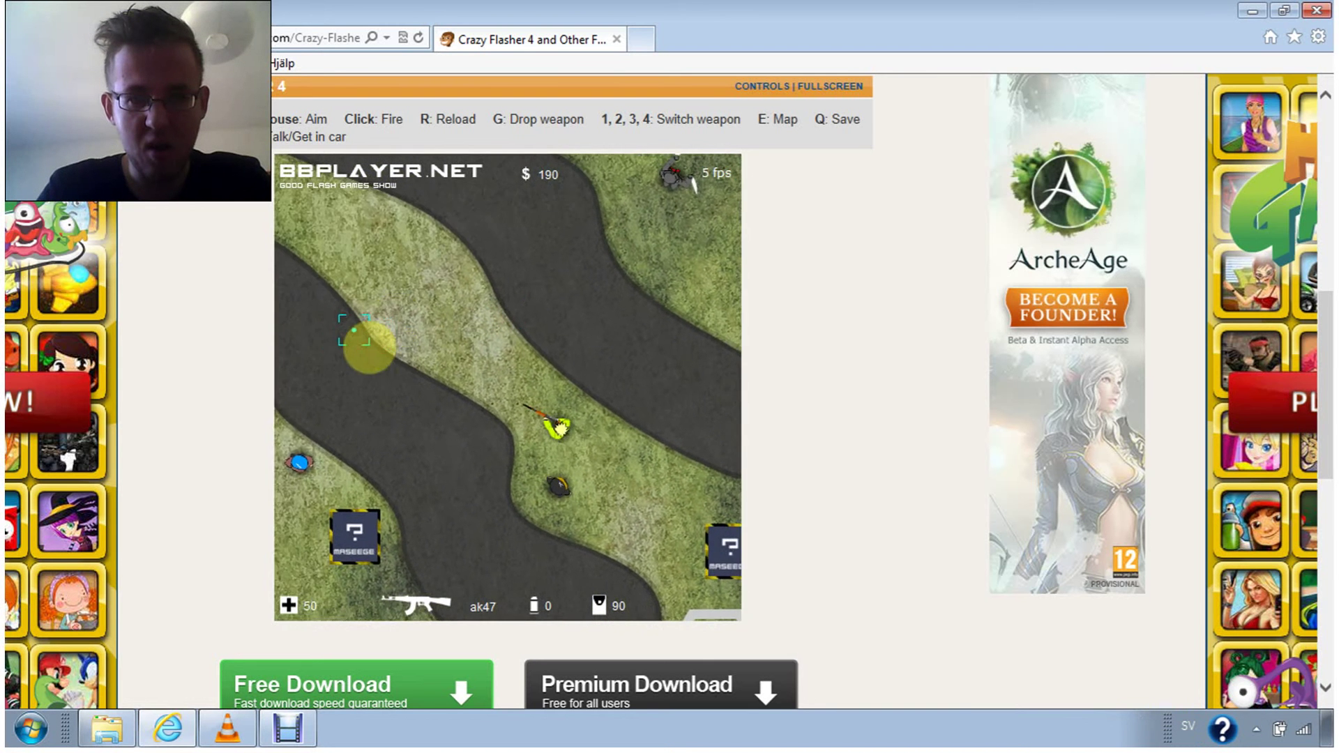
key("w")
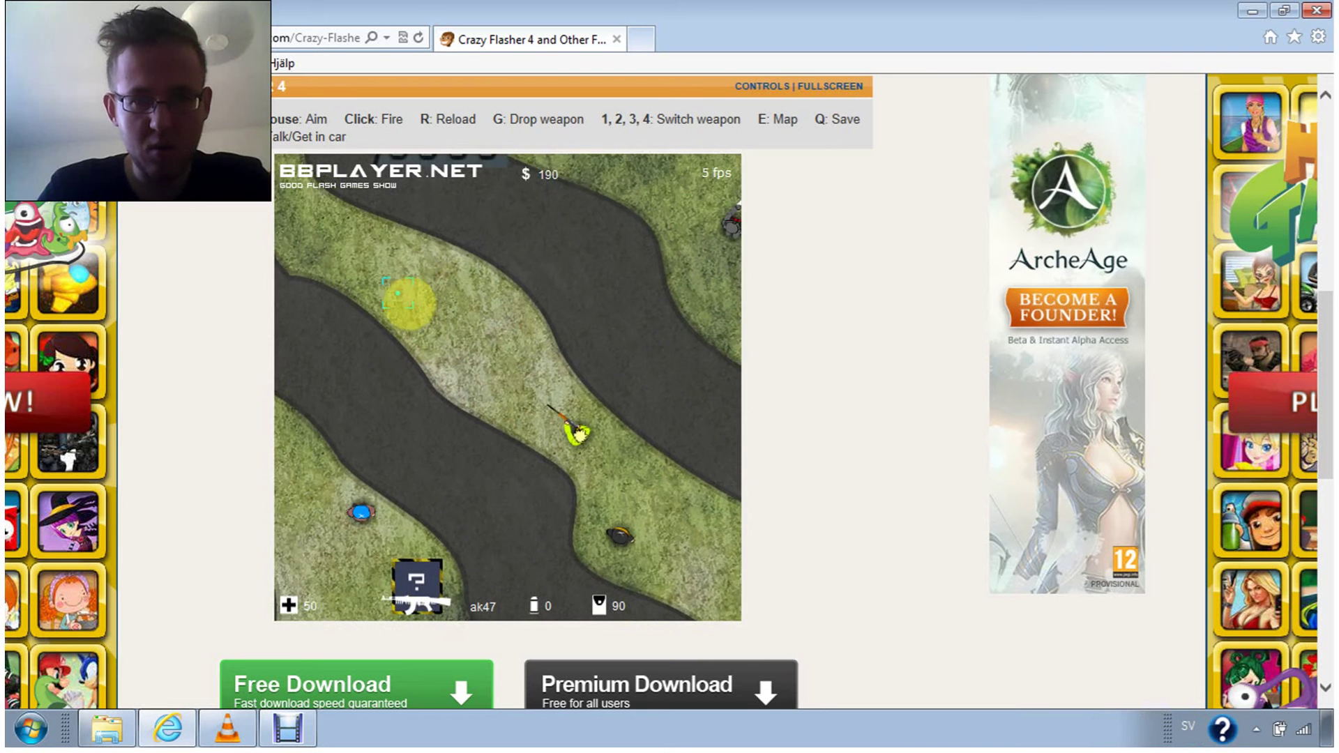
key("w")
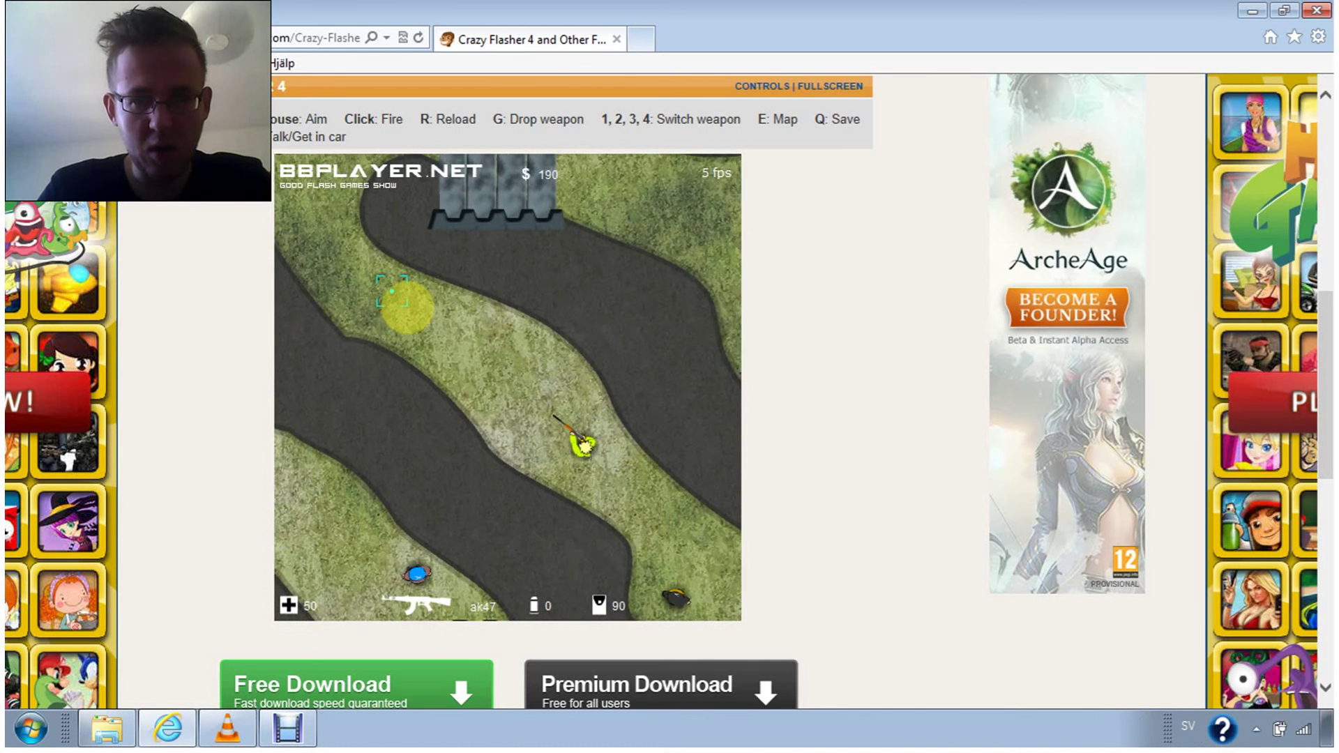
key("w")
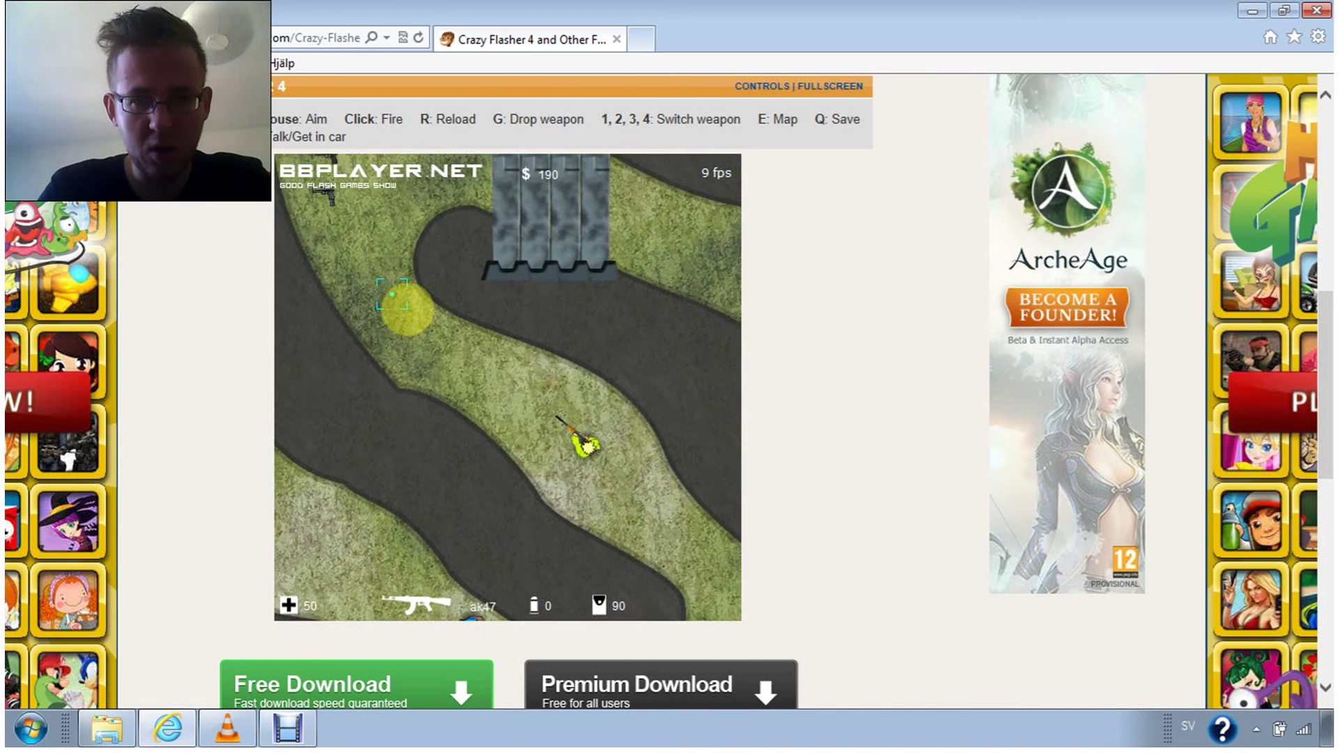
key("w")
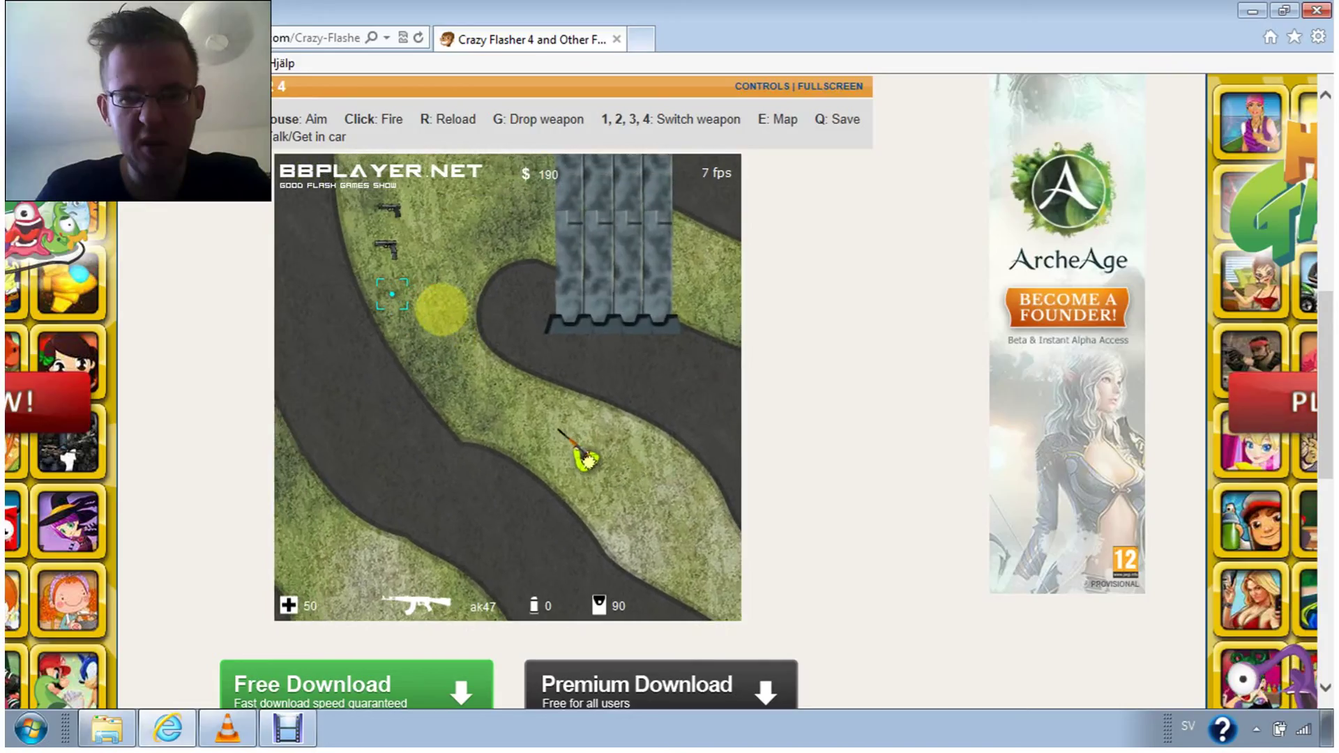
key("w")
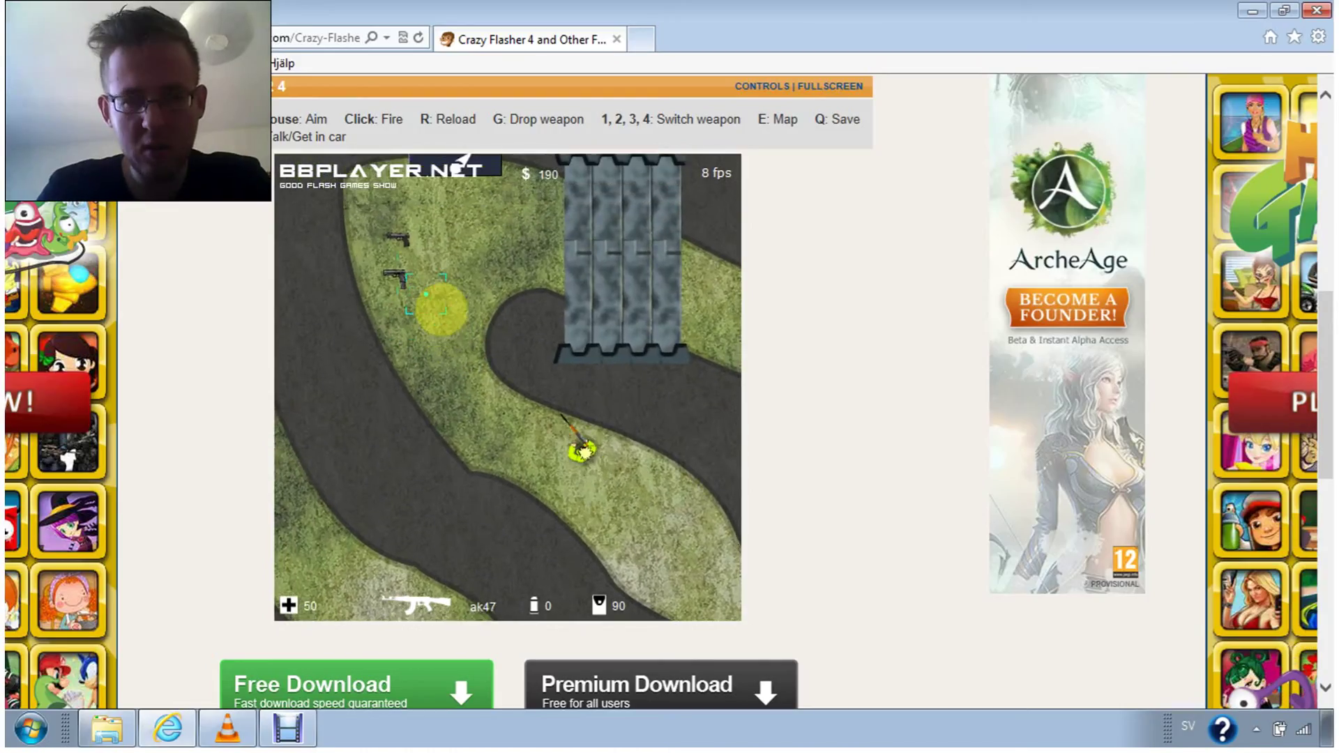
key("w")
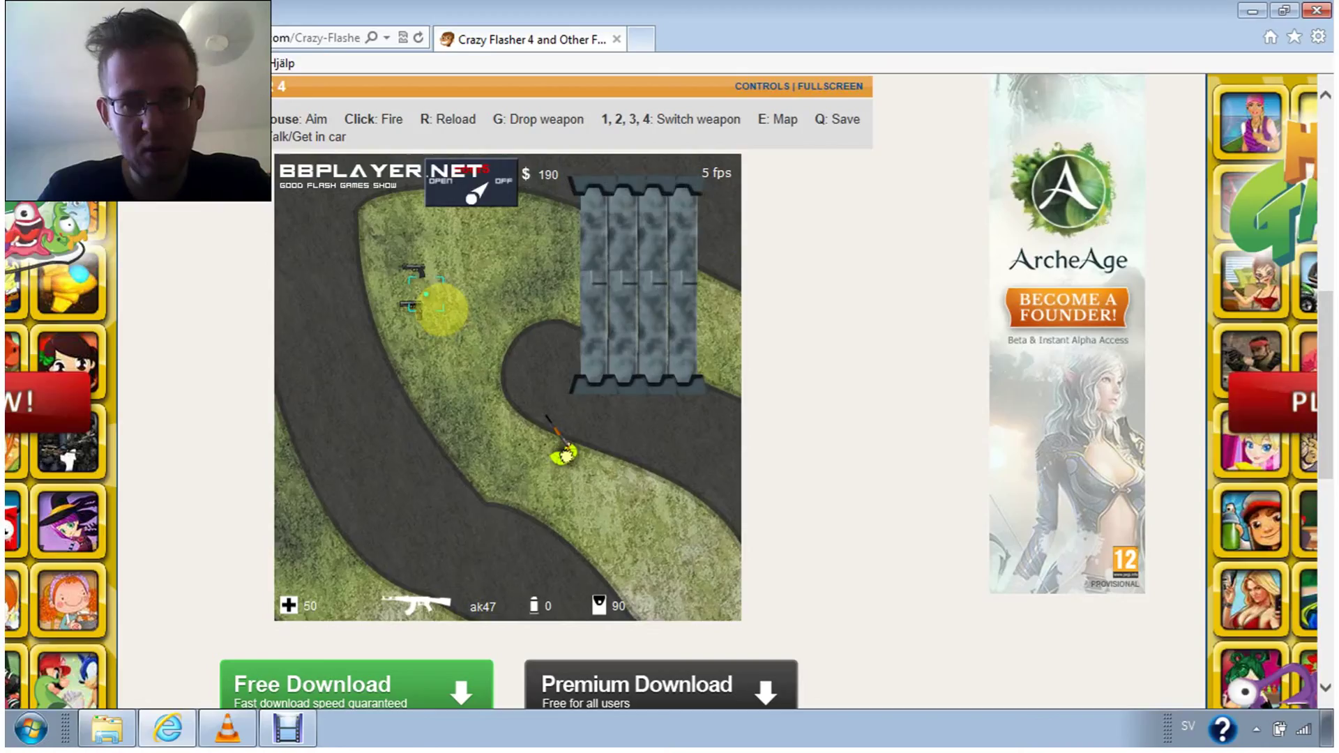
key("w")
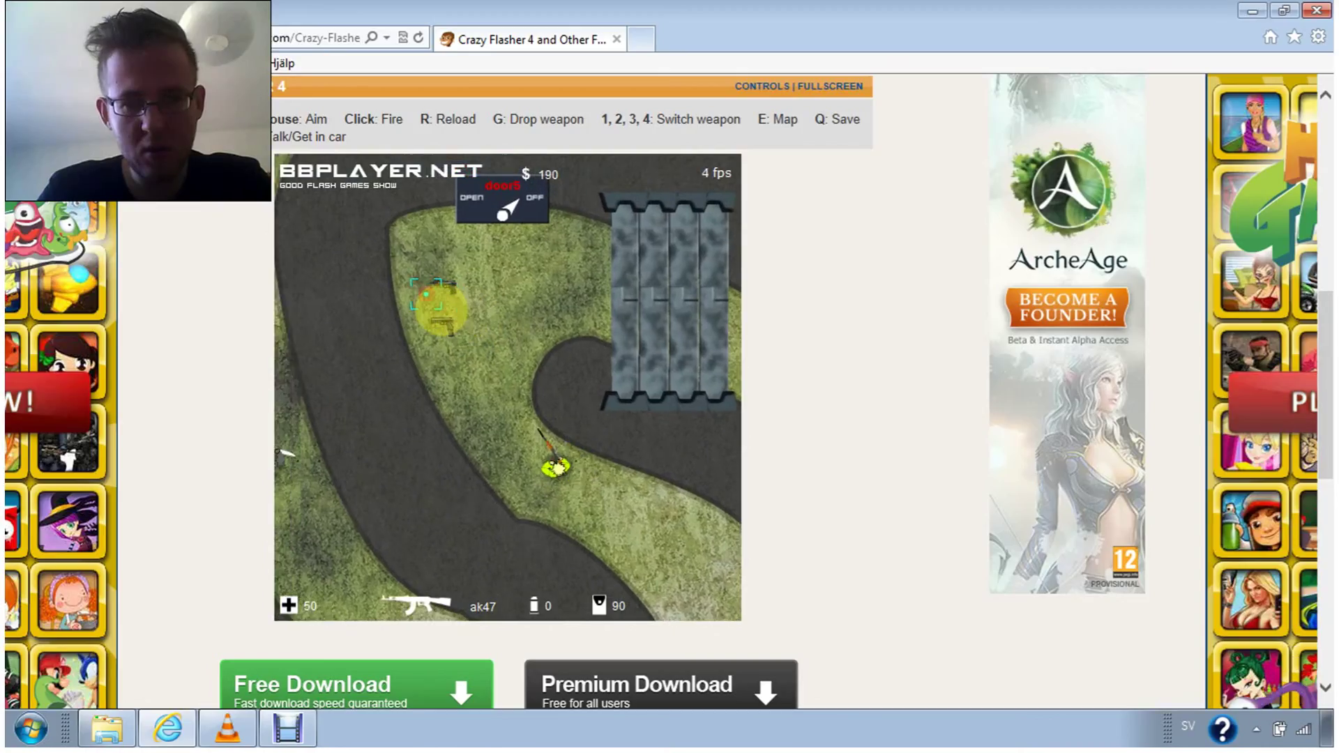
key("w")
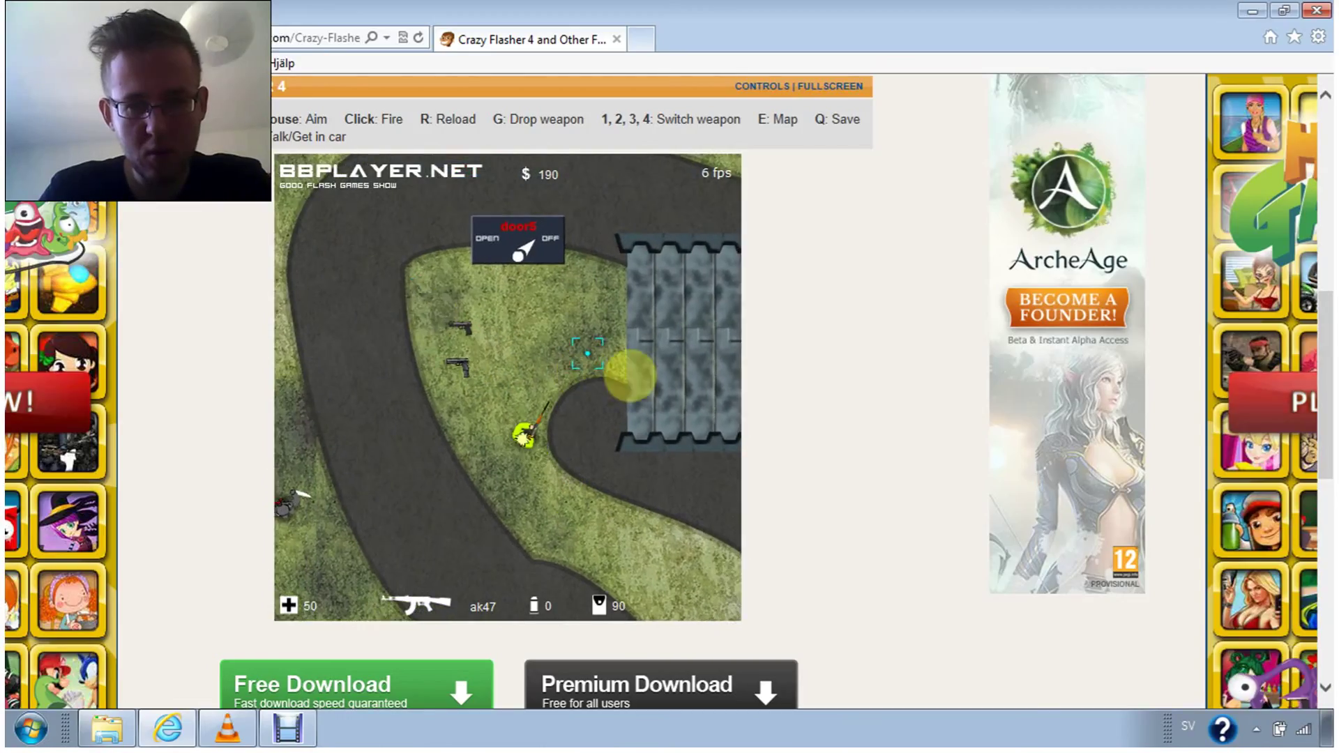
Reload the AK47, fire at the barricade, and flip the door5 switch
key("a")
left_click(635, 387)
key("w")
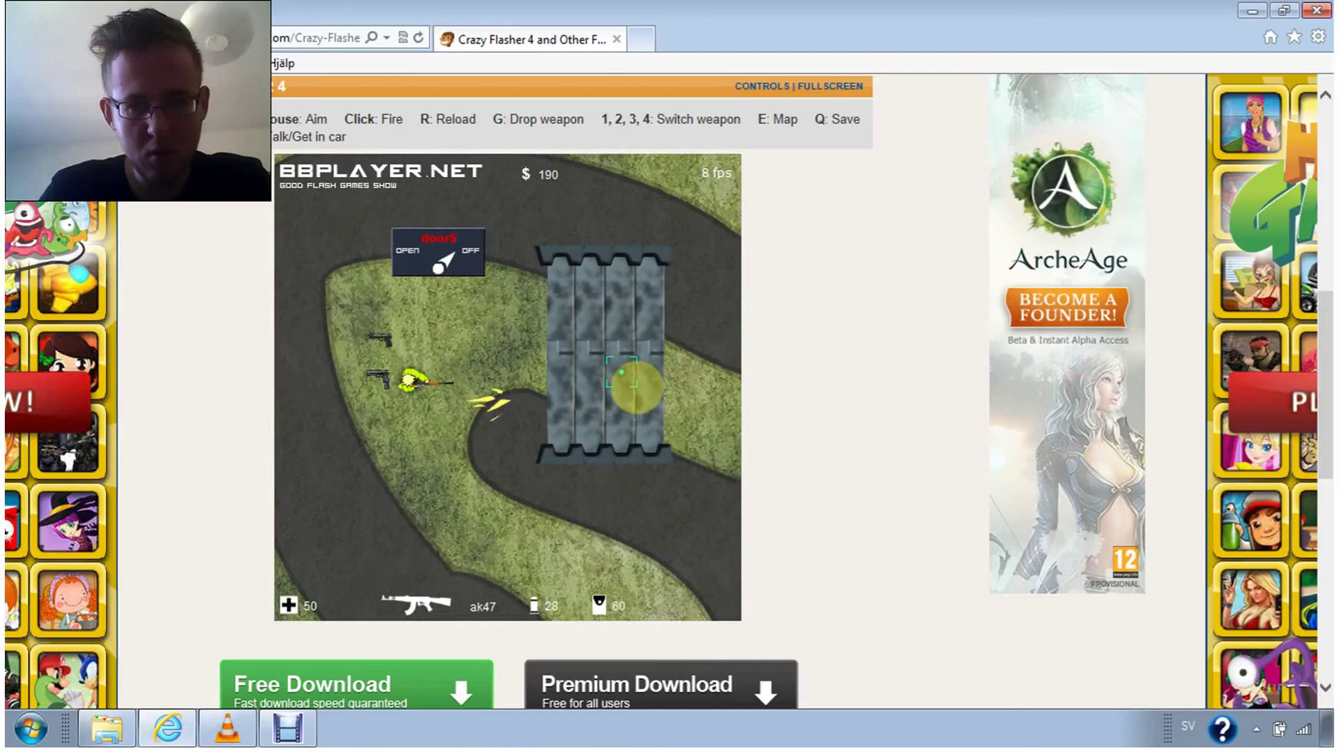
key("w")
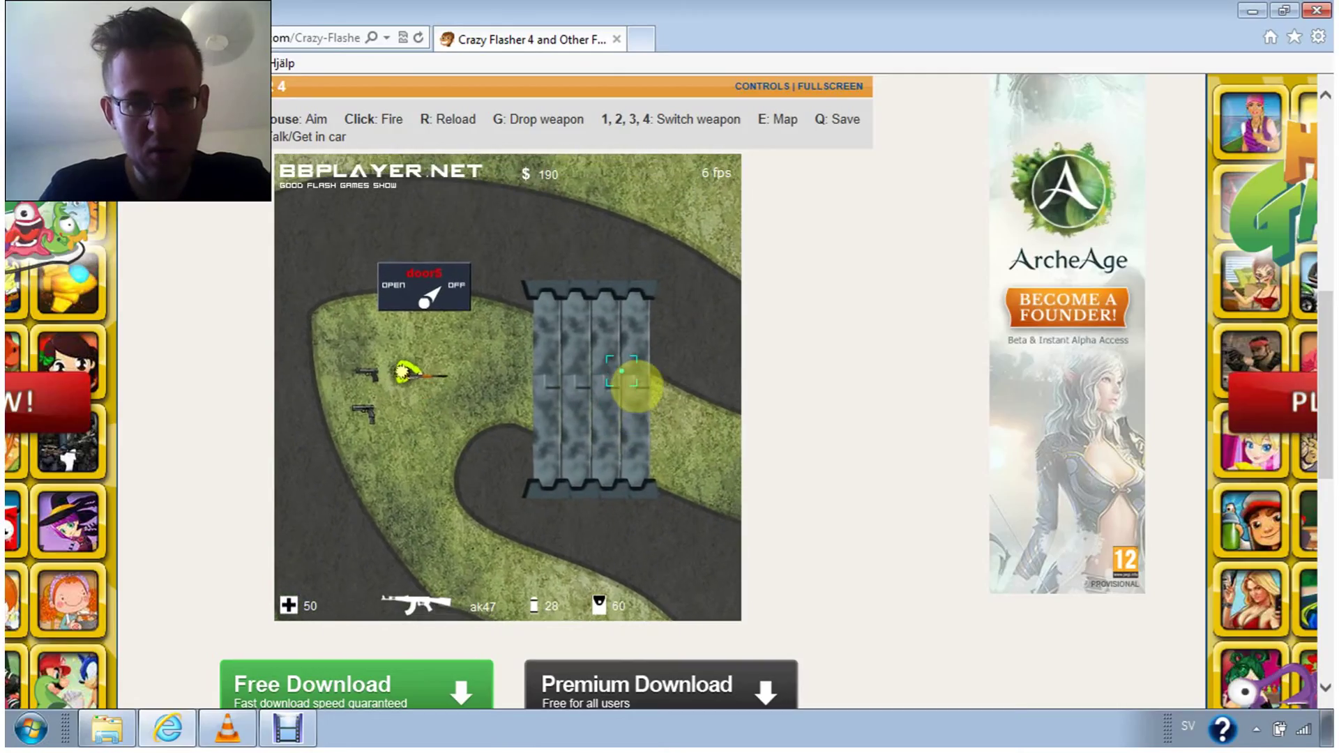
key("w")
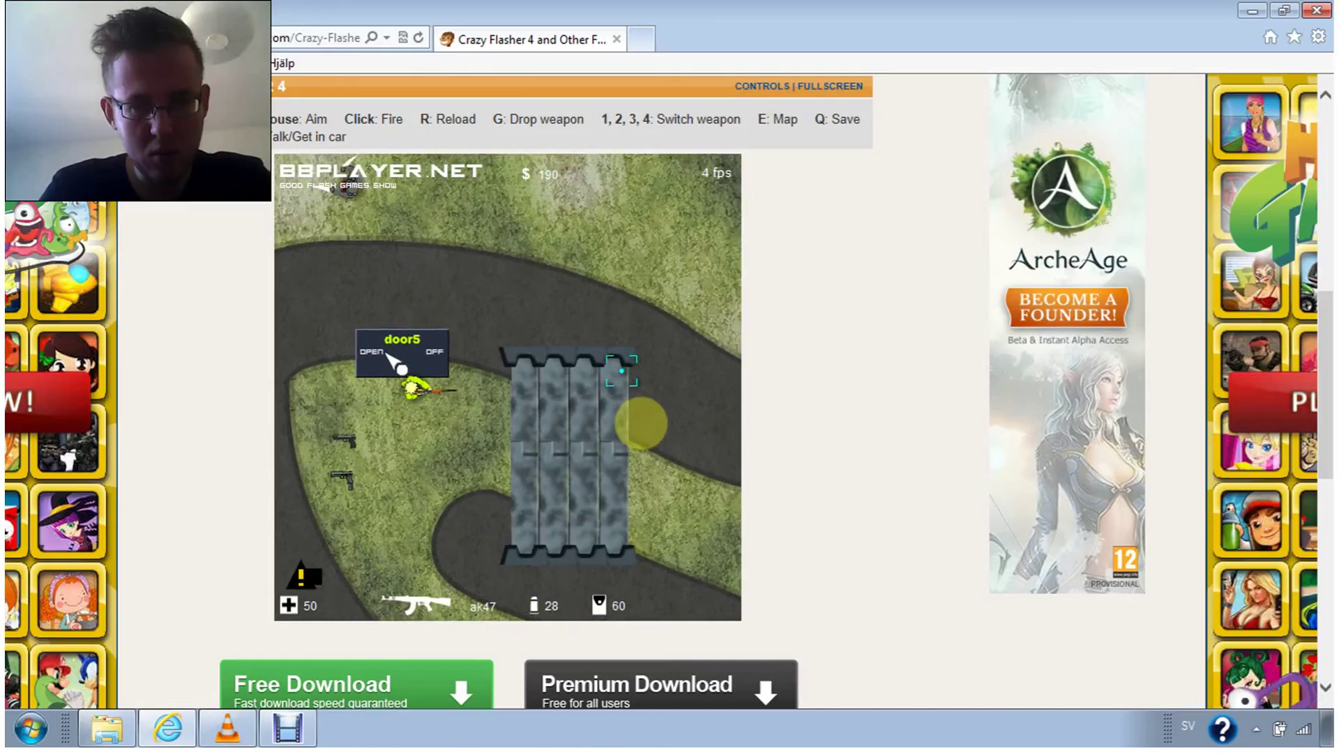
key("s")
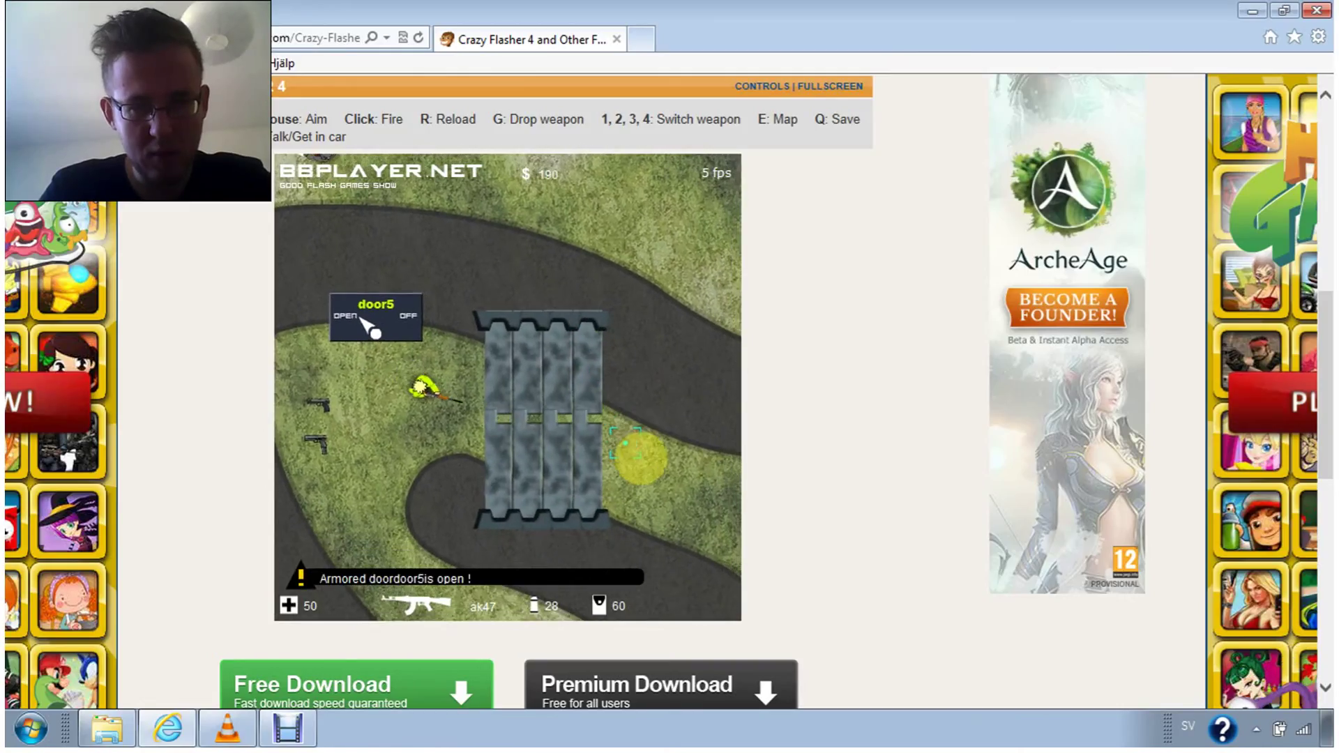
Walk through the opened armored door and kill the enemy by the road
key("s")
key("d")
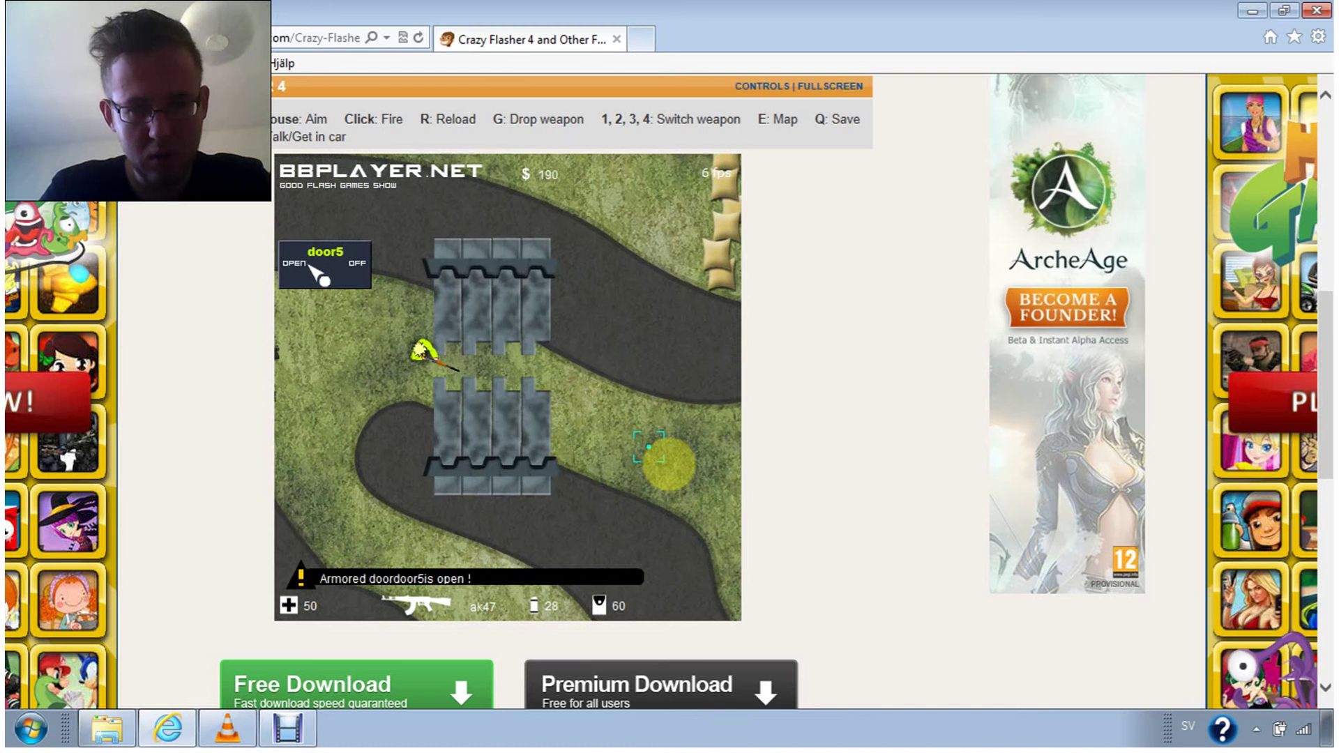
key("d")
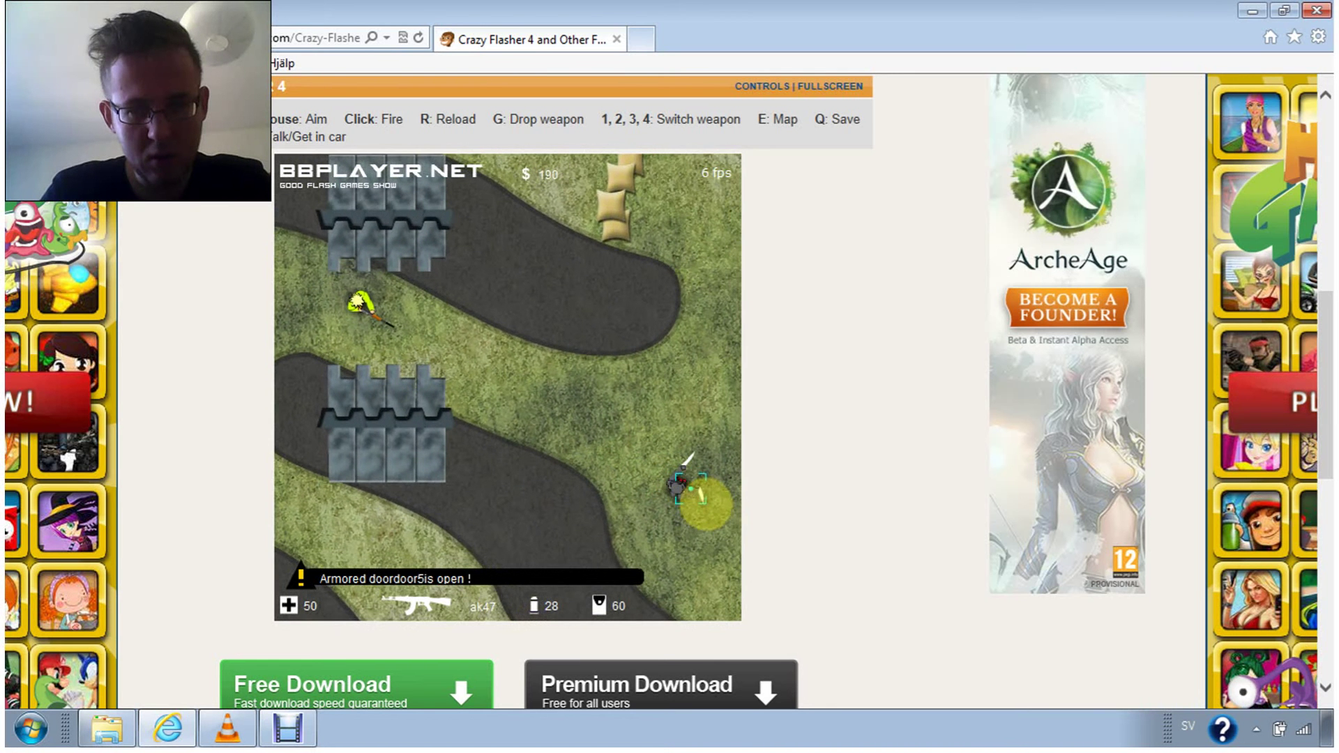
left_click(685, 487)
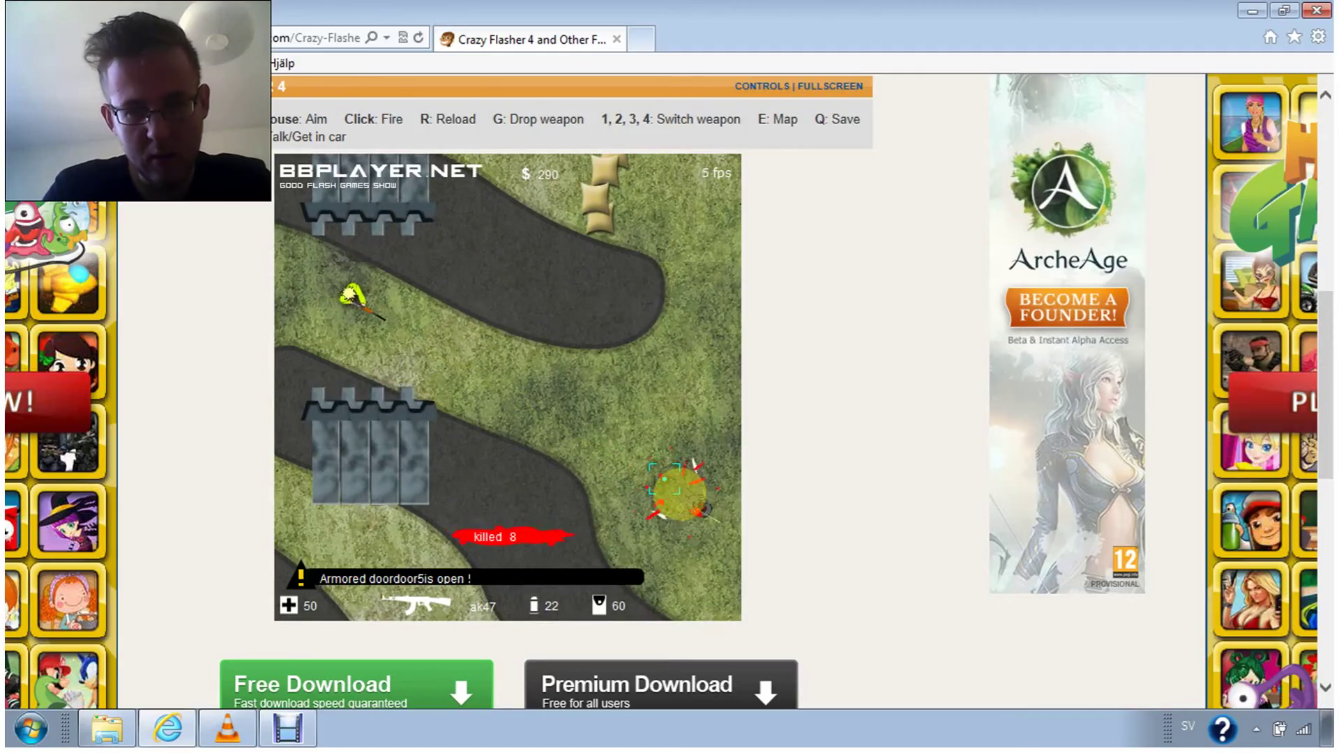
key("d")
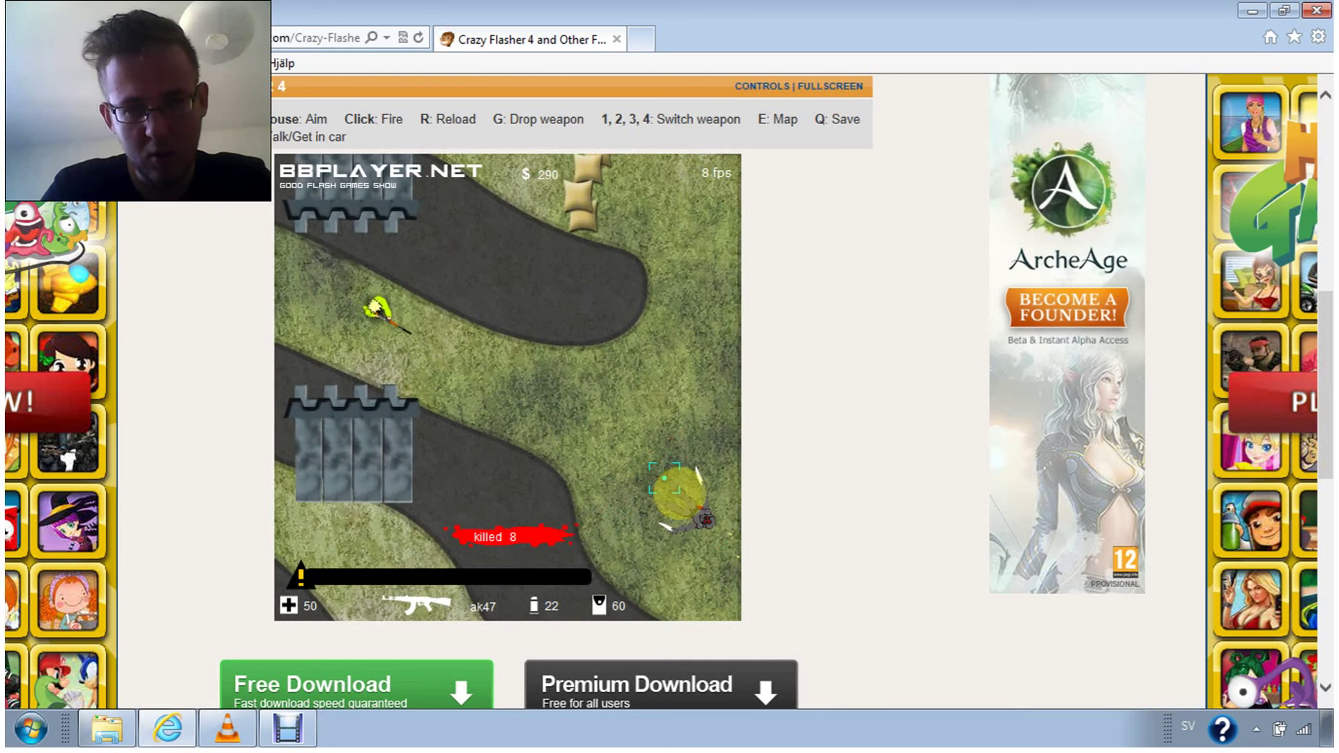
key("d")
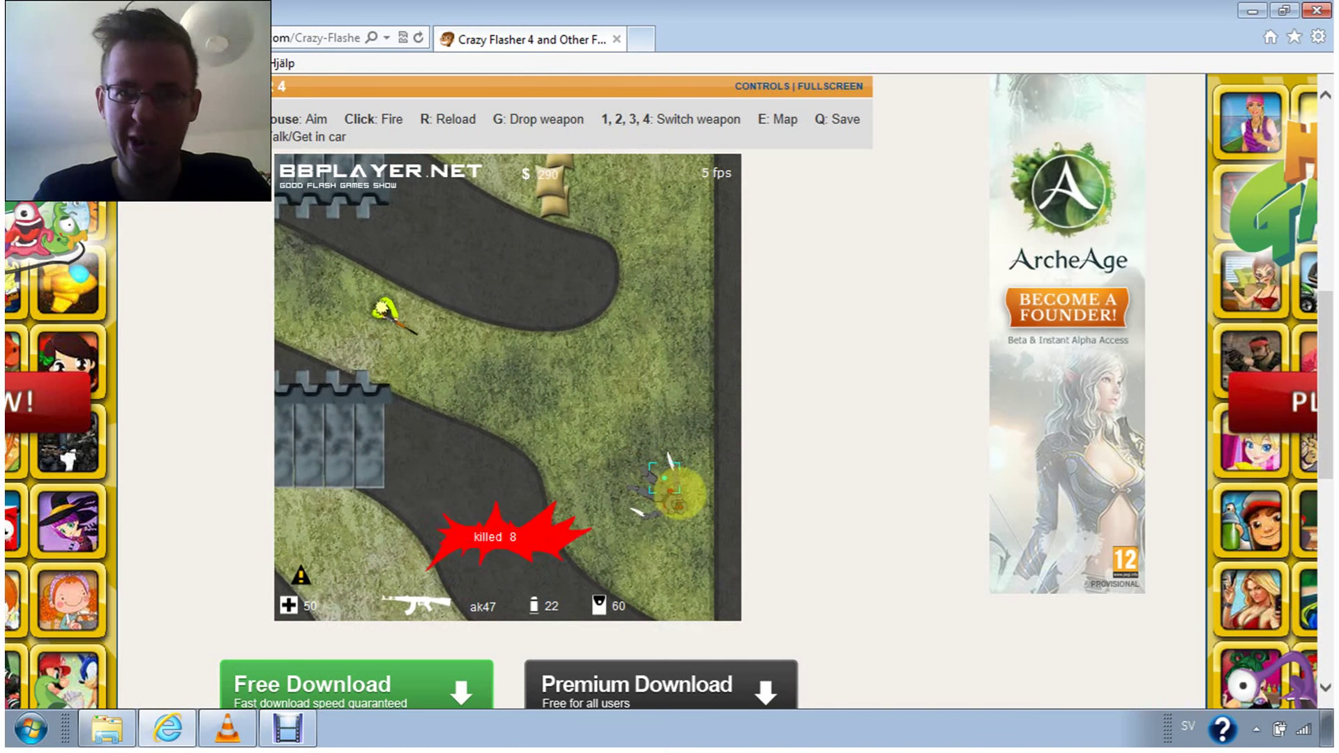
Walk right to the road edge, then head back up-left onto the grass
key("d")
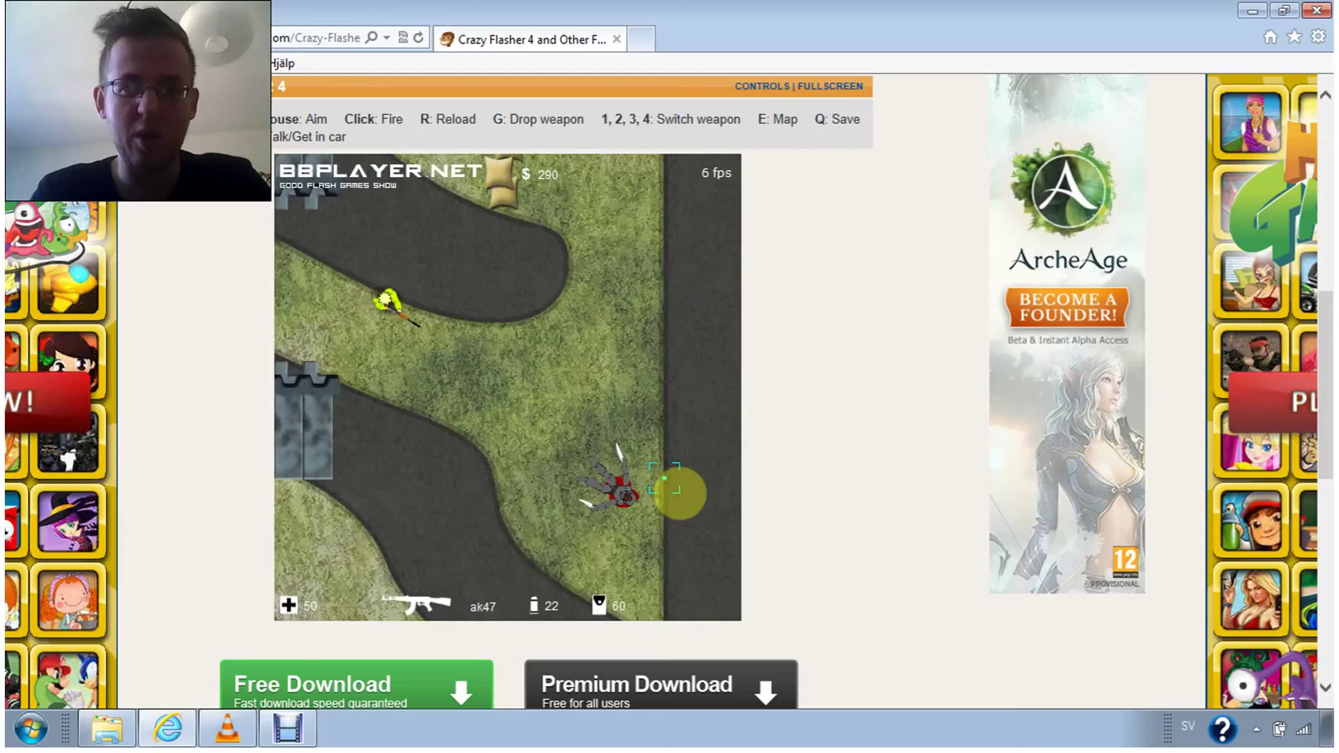
key("d")
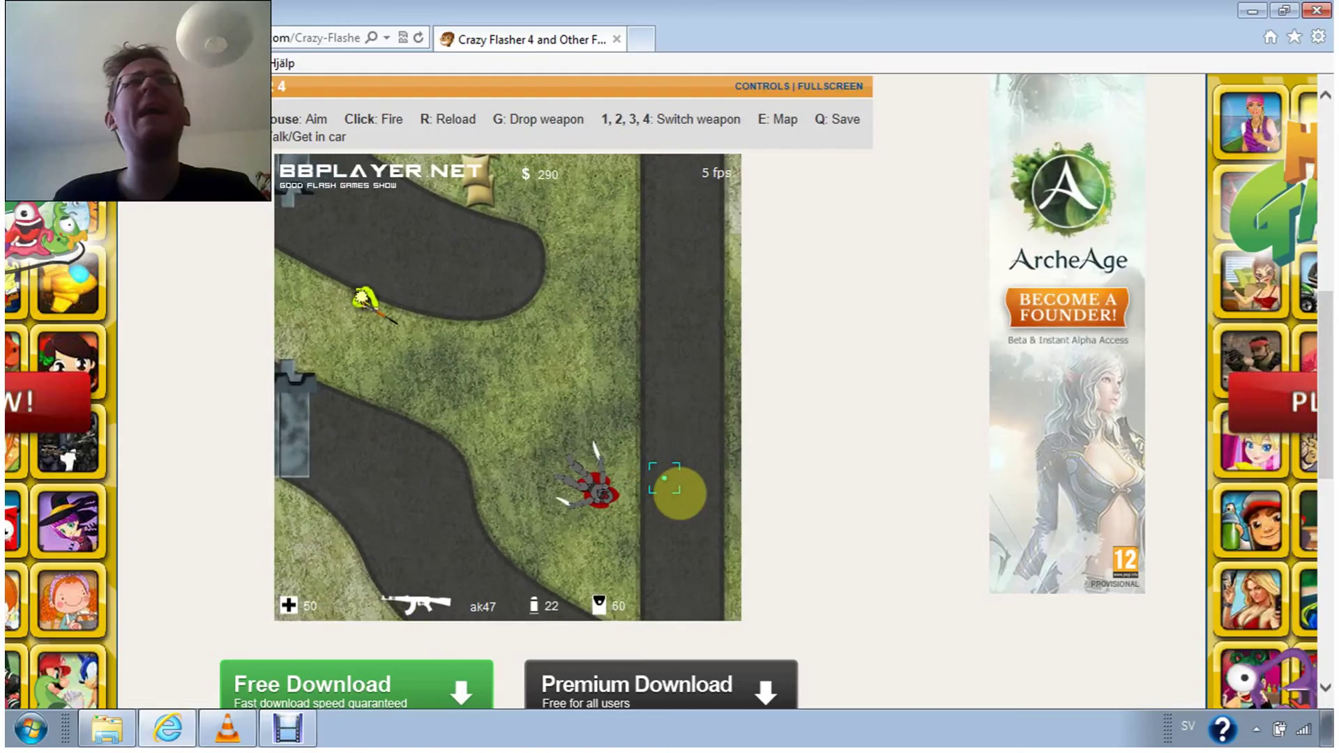
key("d")
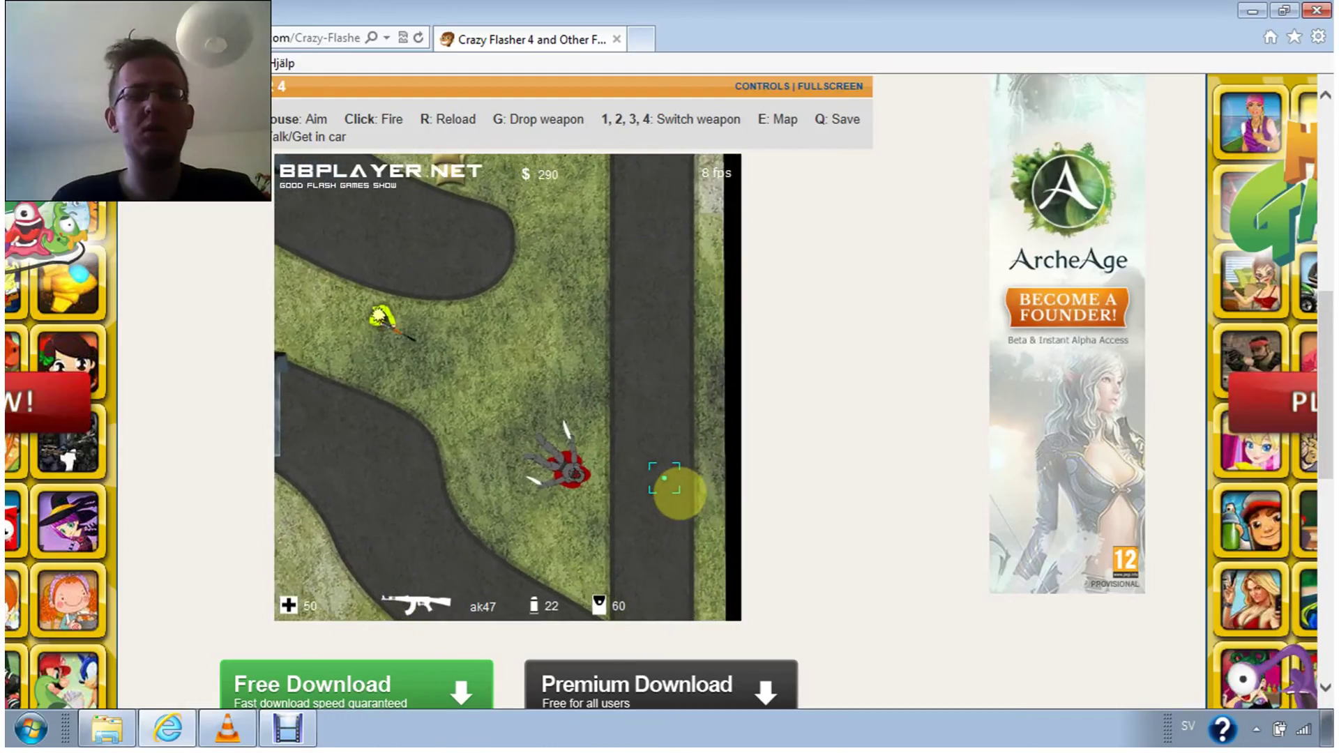
key("d")
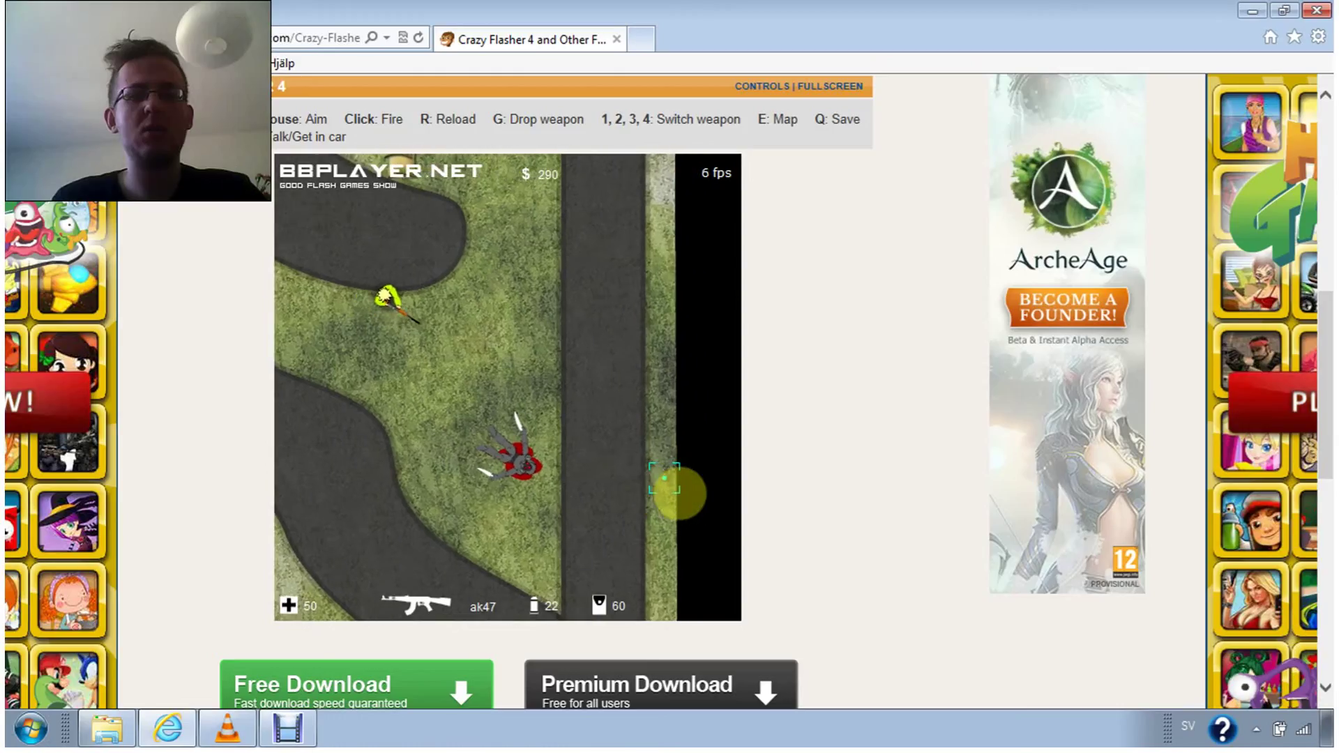
key("d")
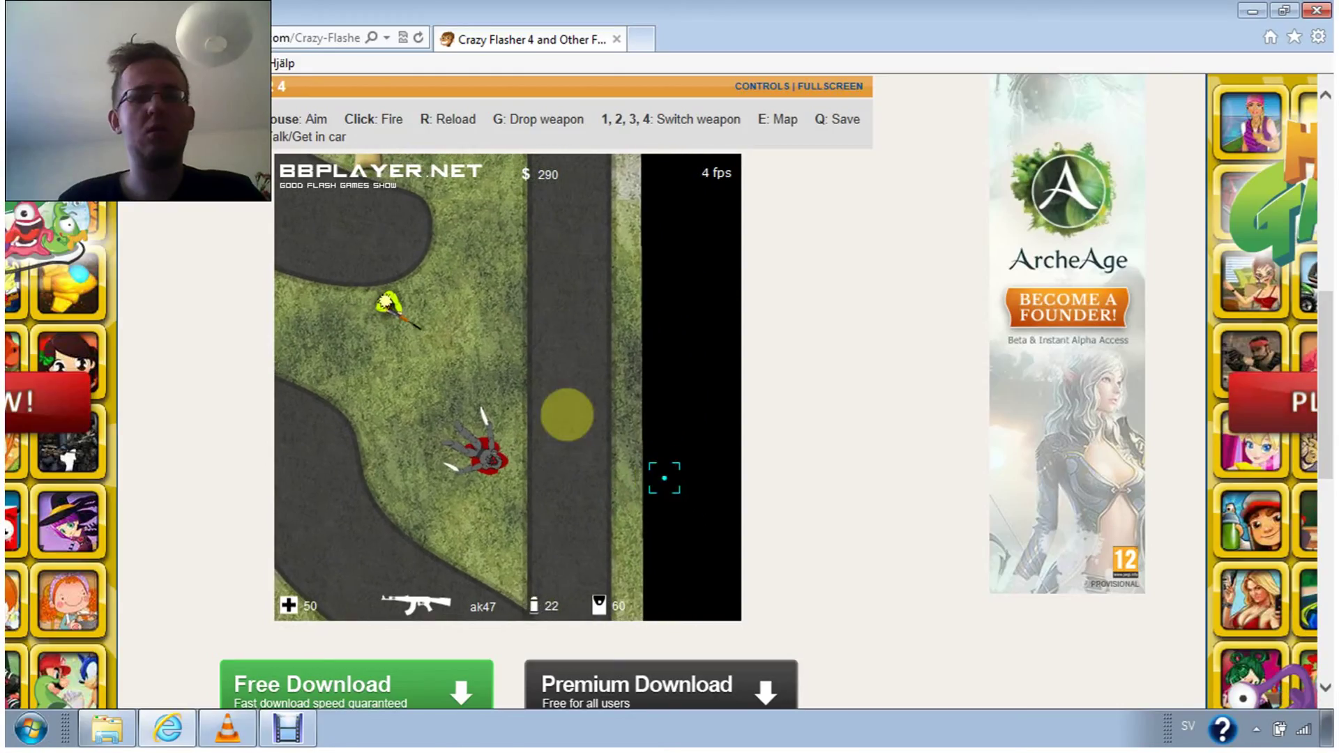
key("a")
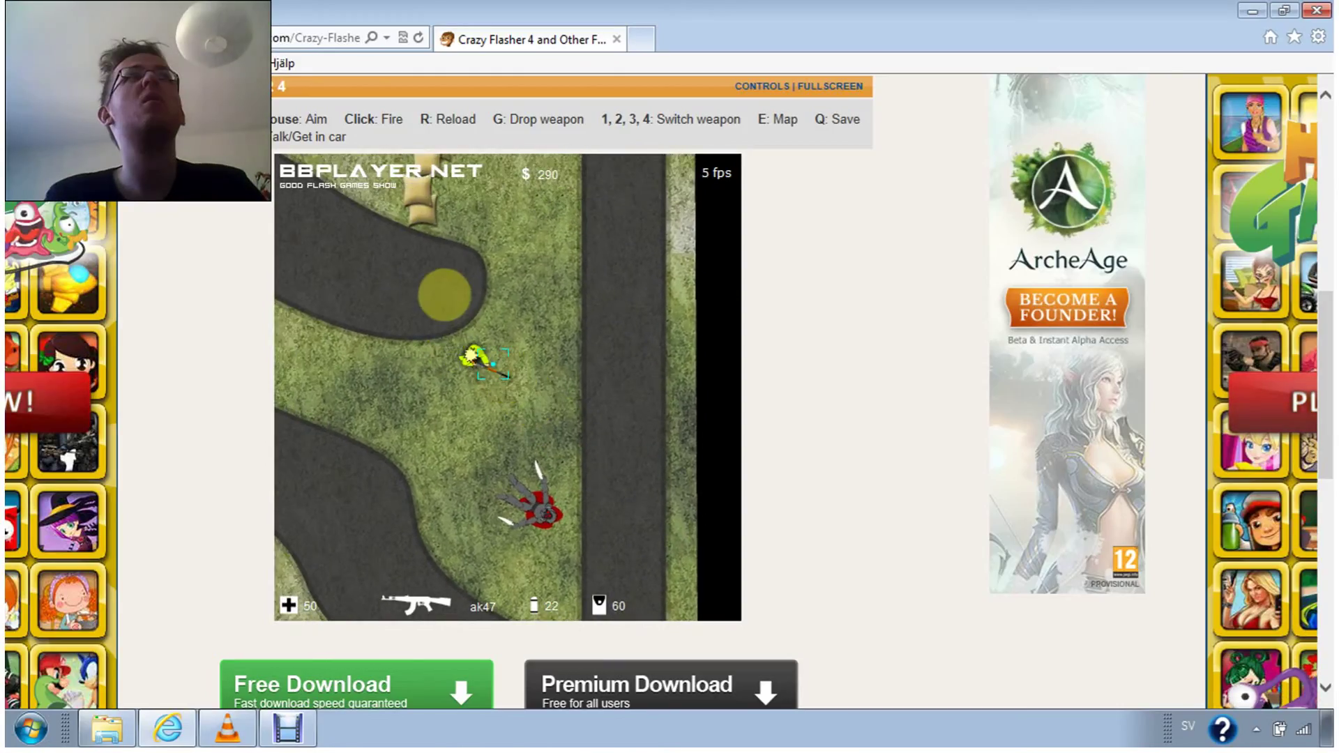
Line up at the sandbag wall and shoot the radiation barrel, raising cash to 360
key("s")
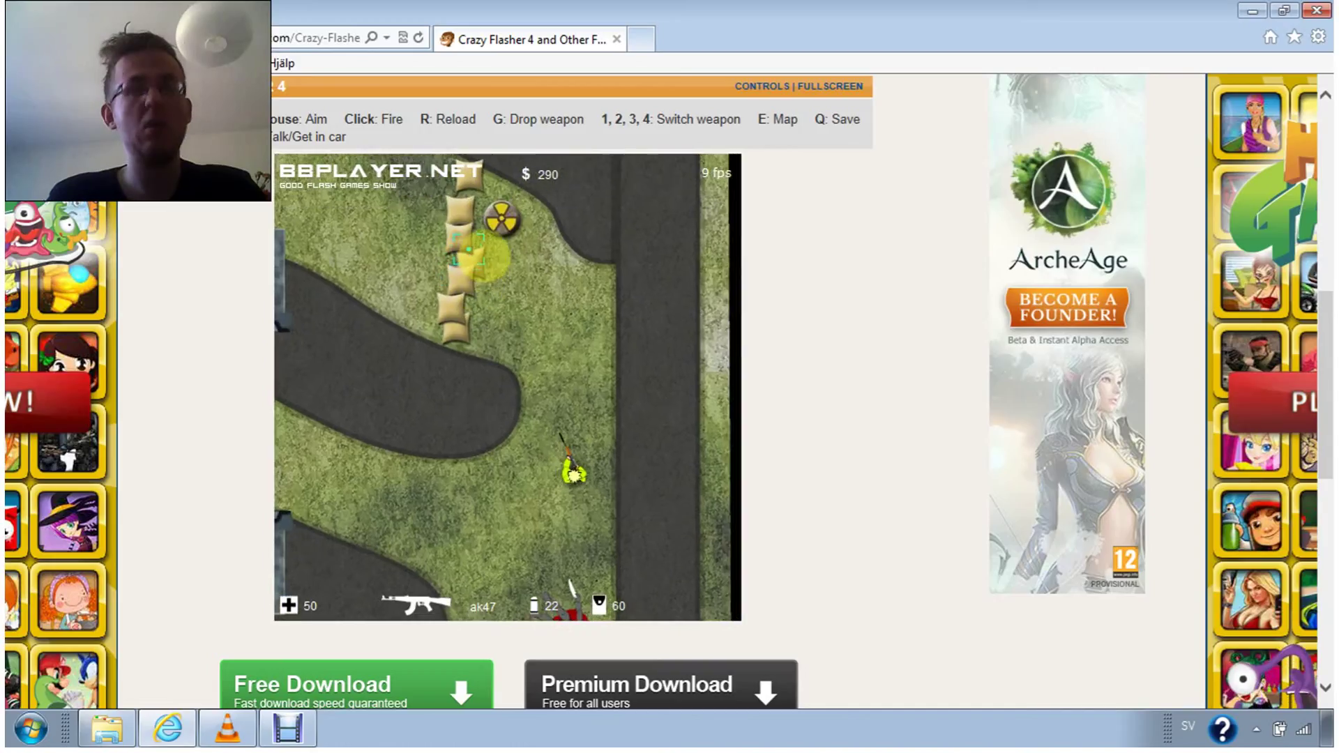
key("w")
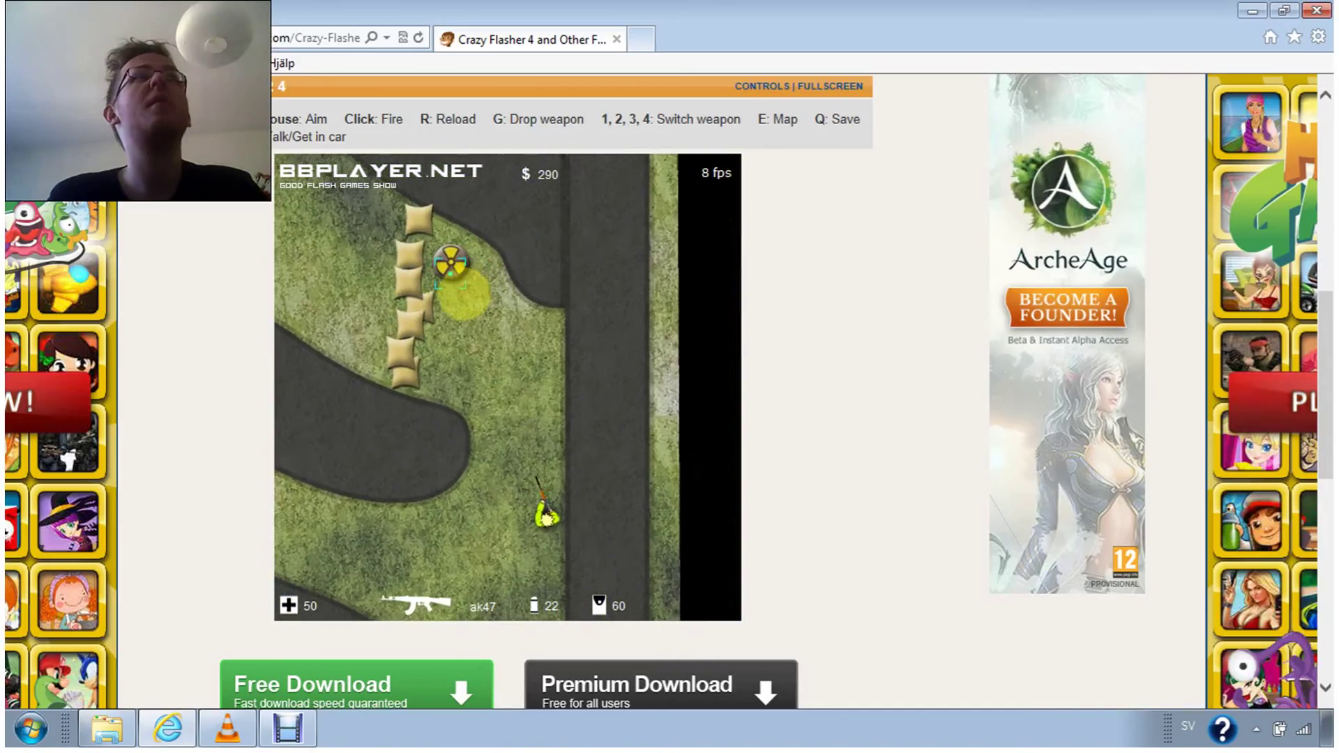
key("w")
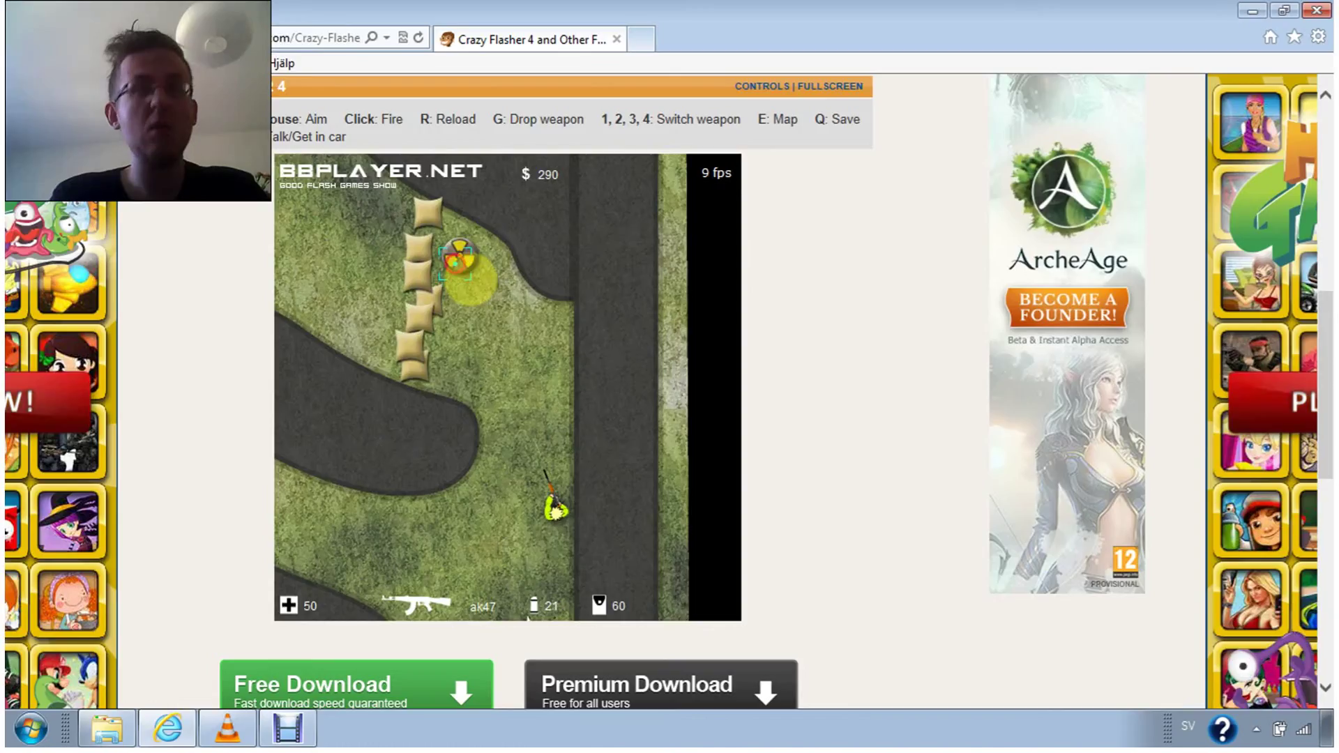
left_click(550, 481)
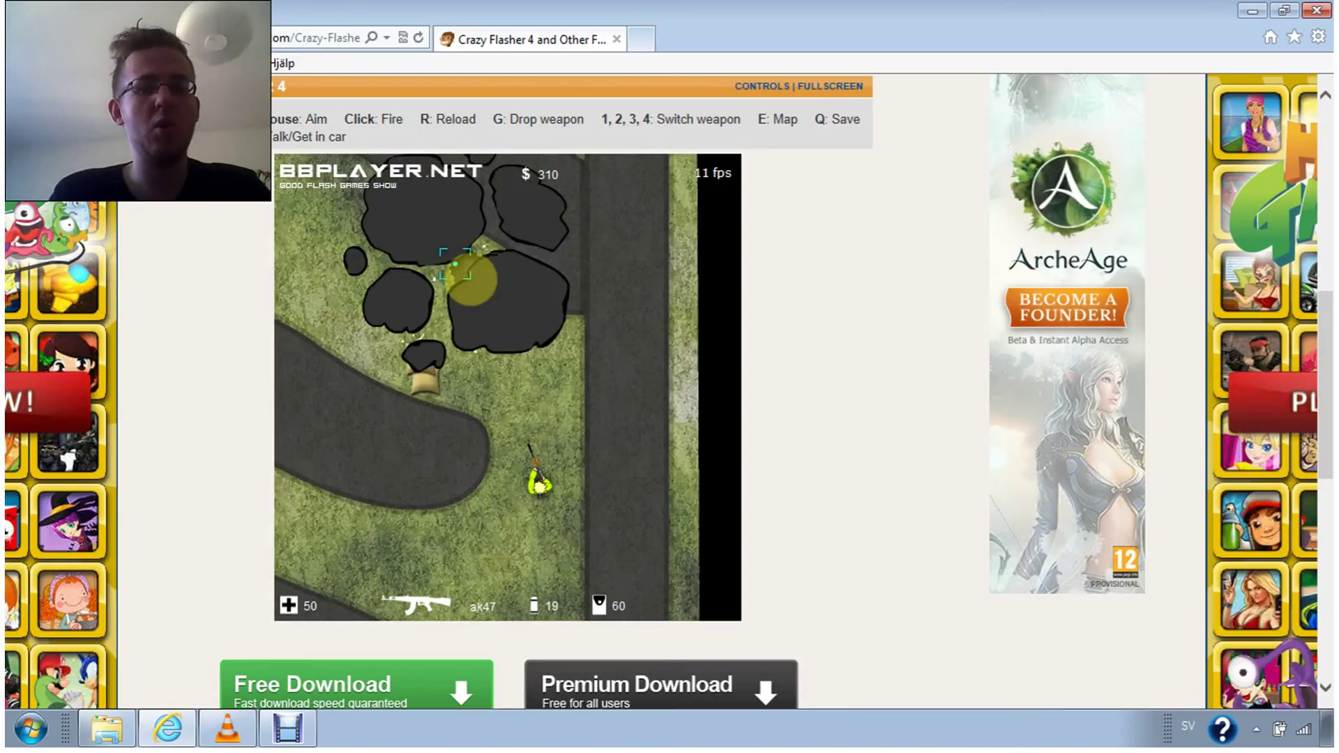
key("w")
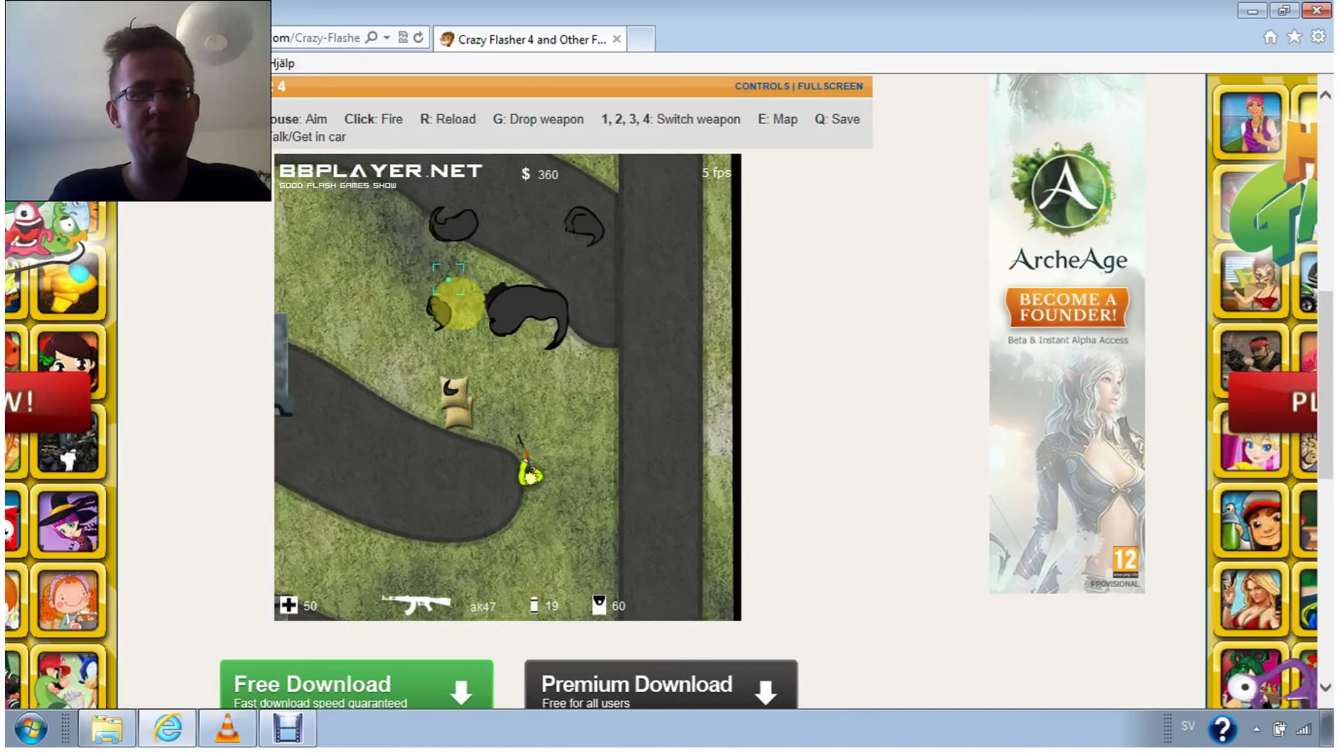
Walk up-left past the sandbag and reload the AK47
key("w")
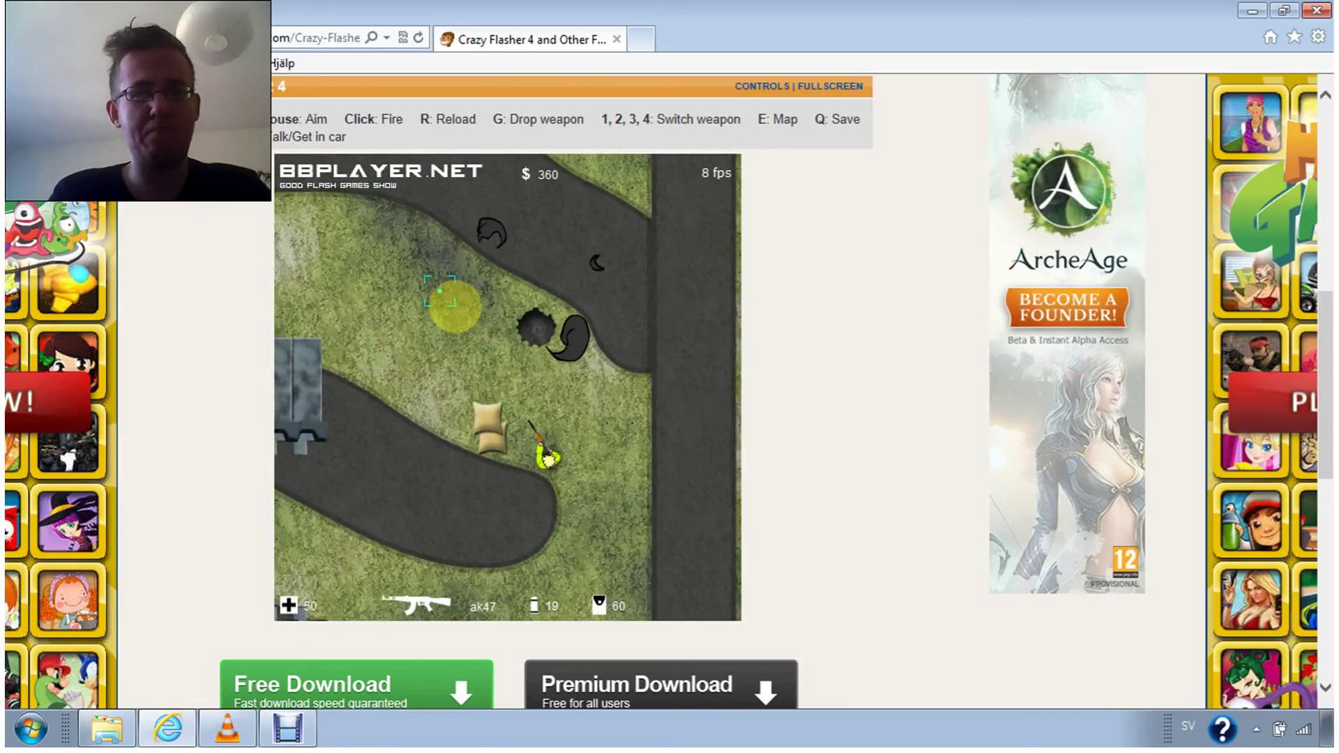
key("w")
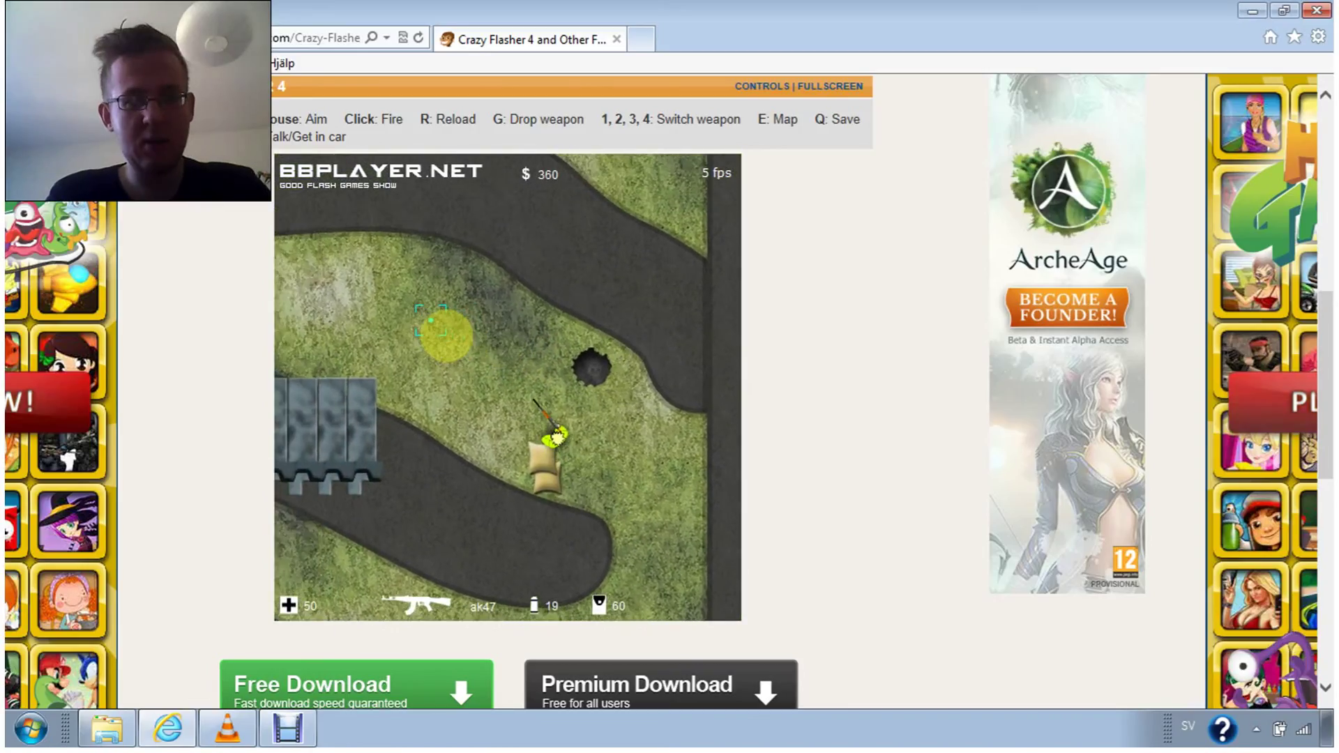
key("w")
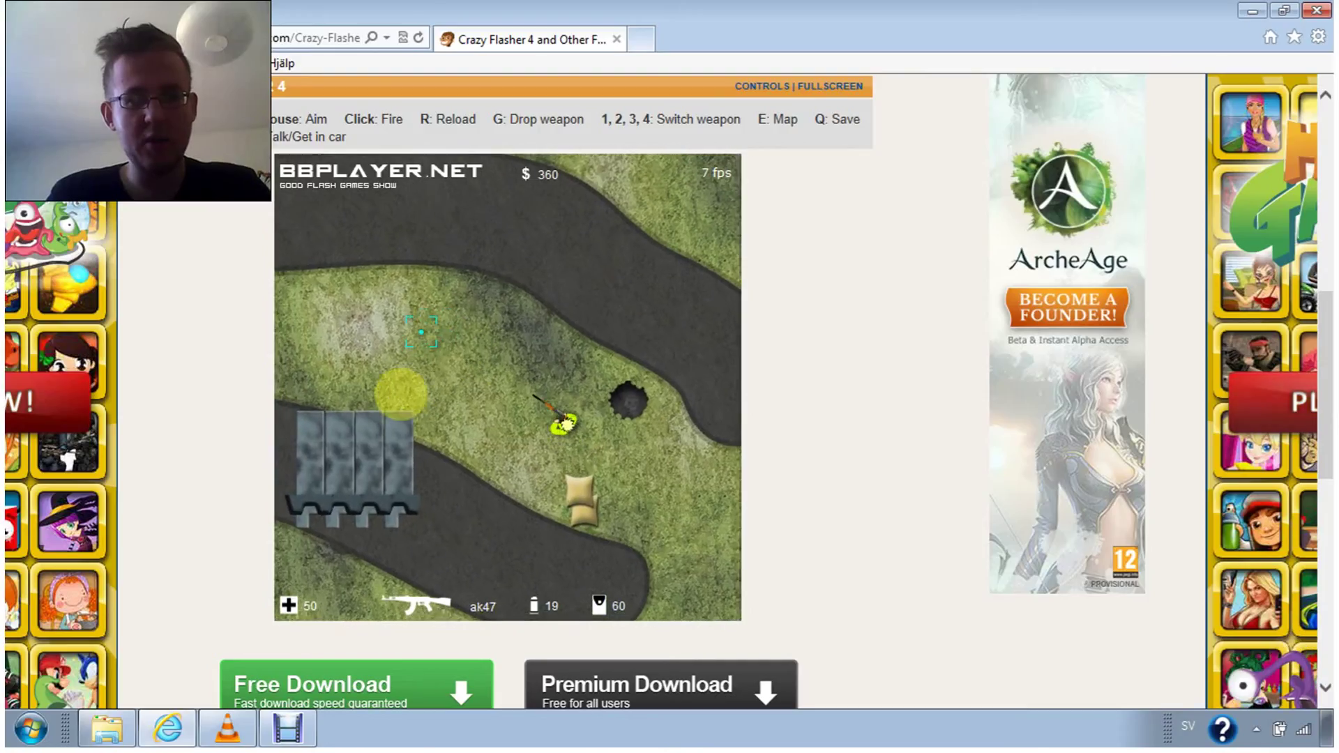
key("w")
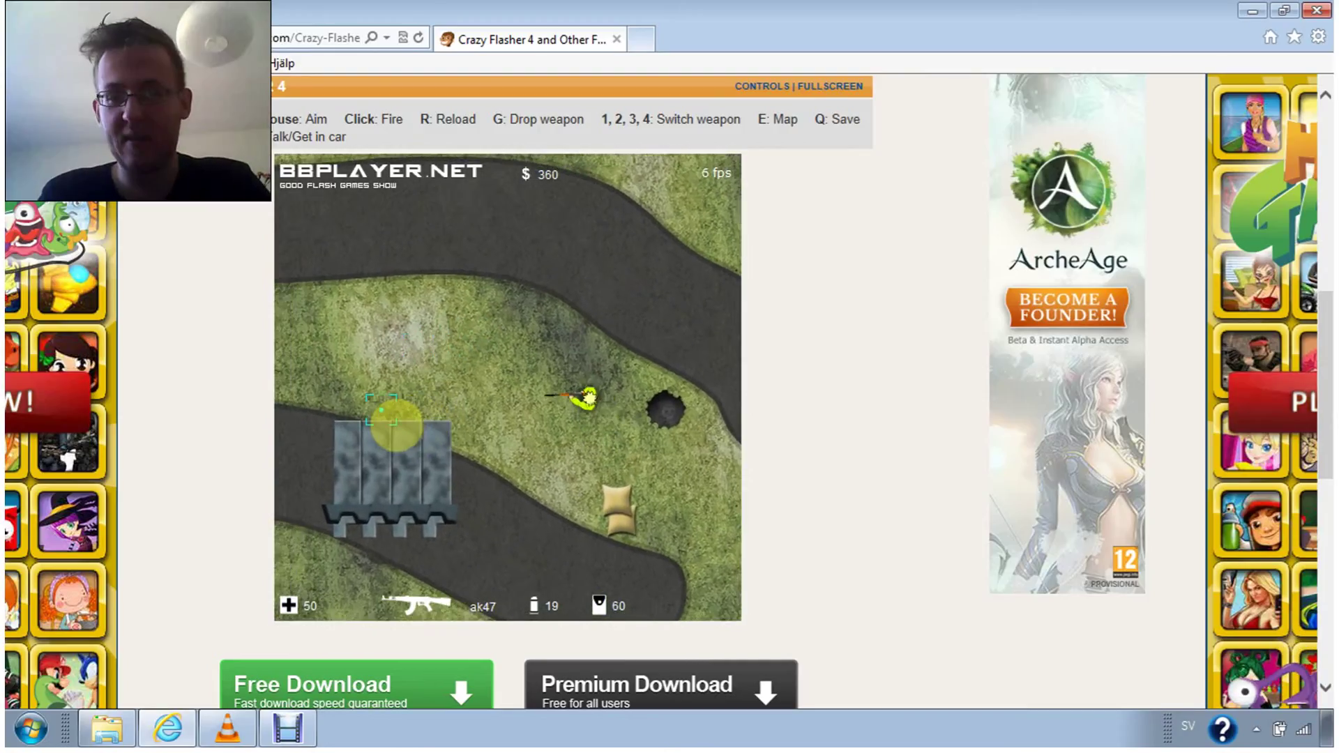
key("r")
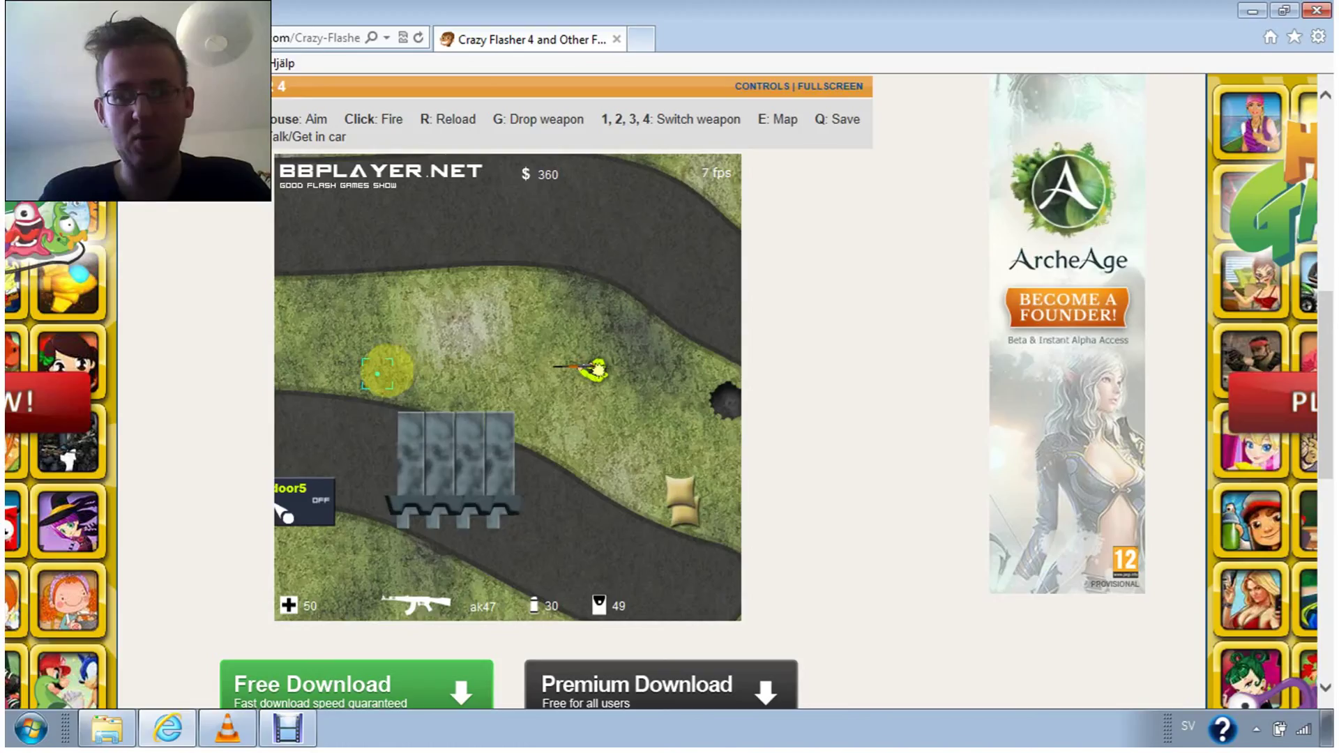
key("w")
Move left past the door5 switch around the road bend and shoot the enemy on the left
key("a")
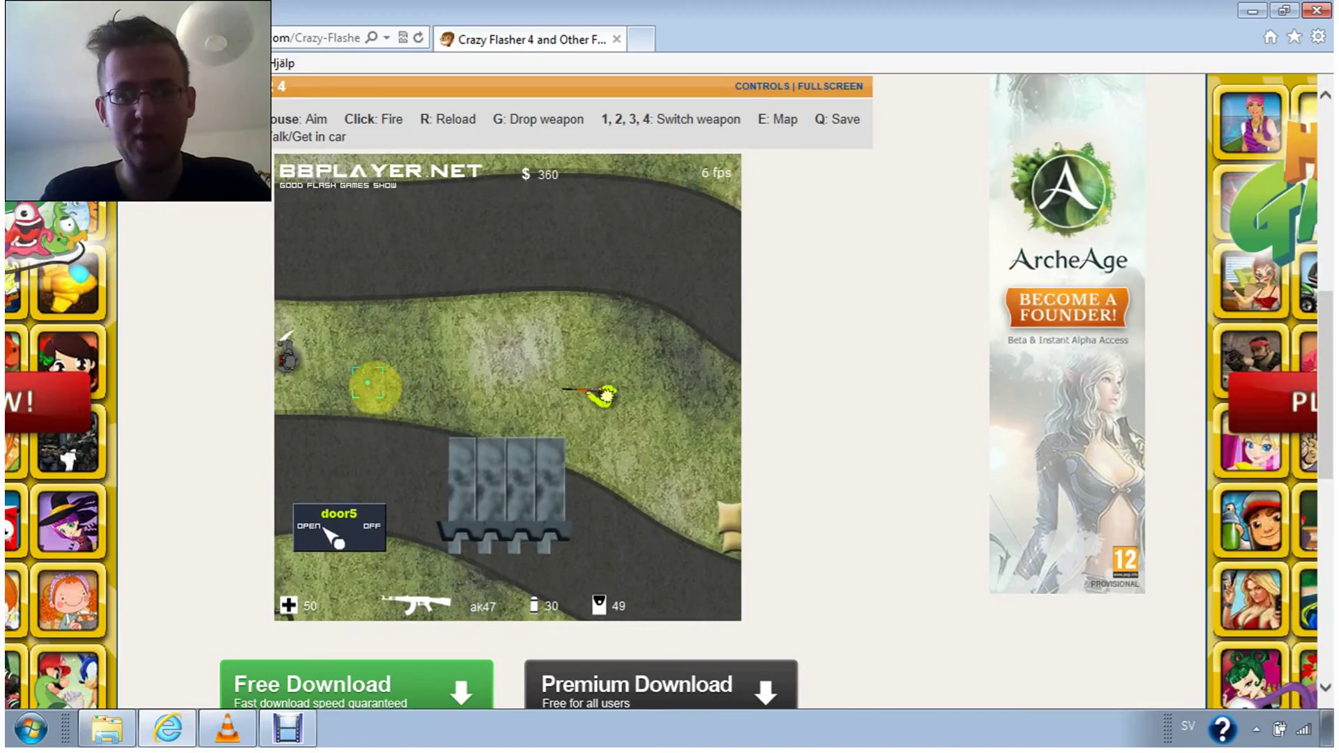
key("a")
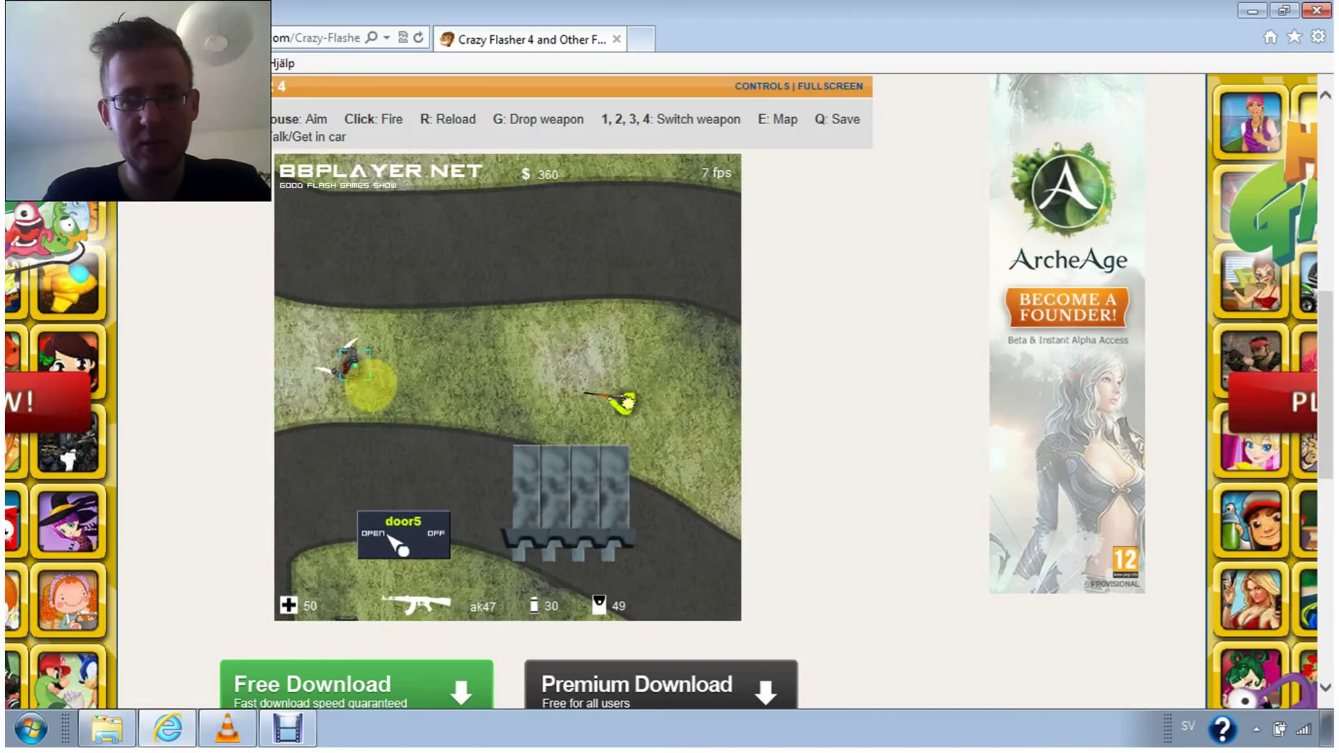
key("a")
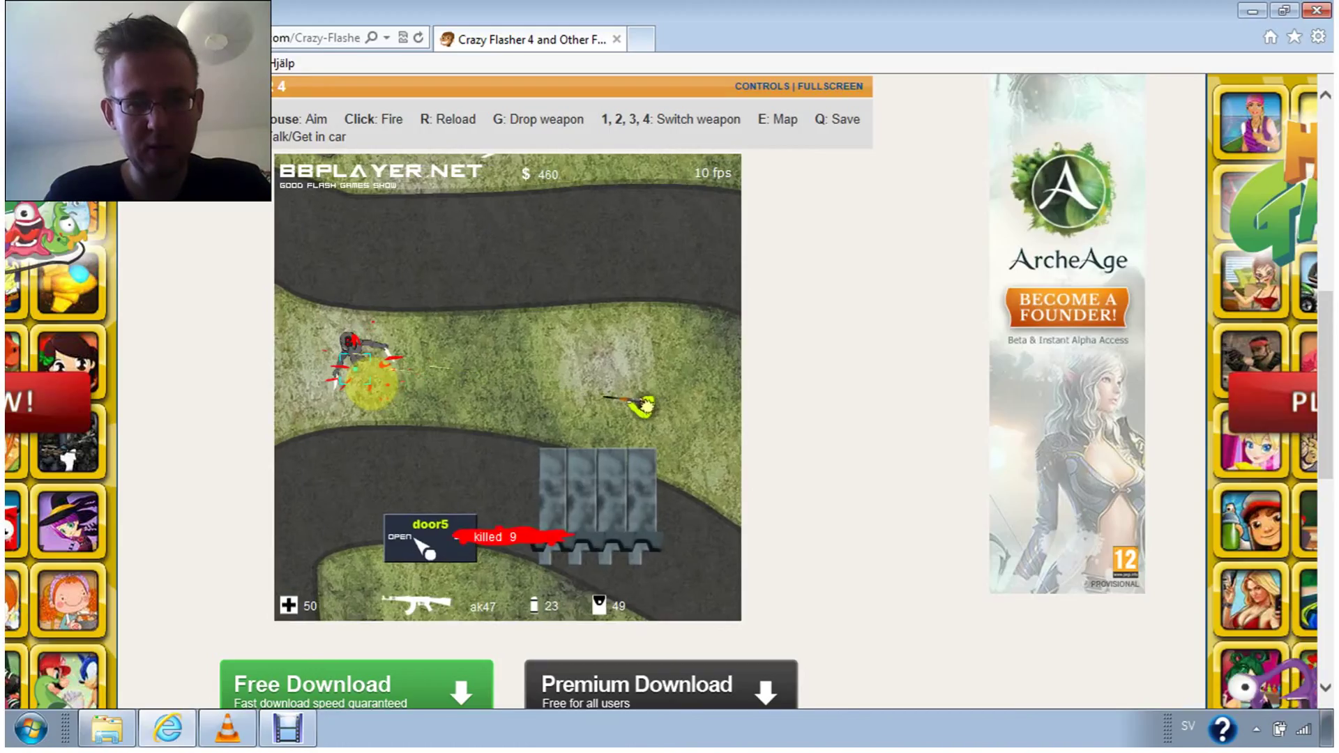
key("a")
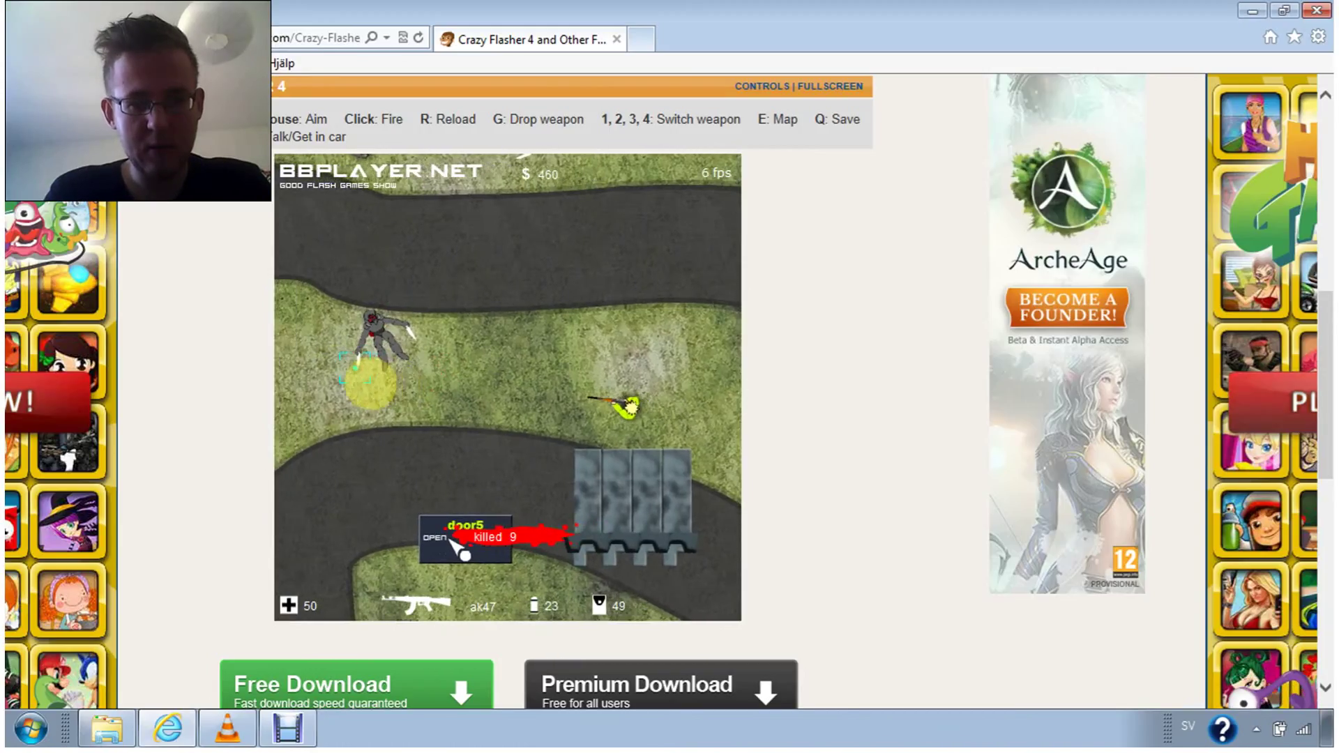
key("a")
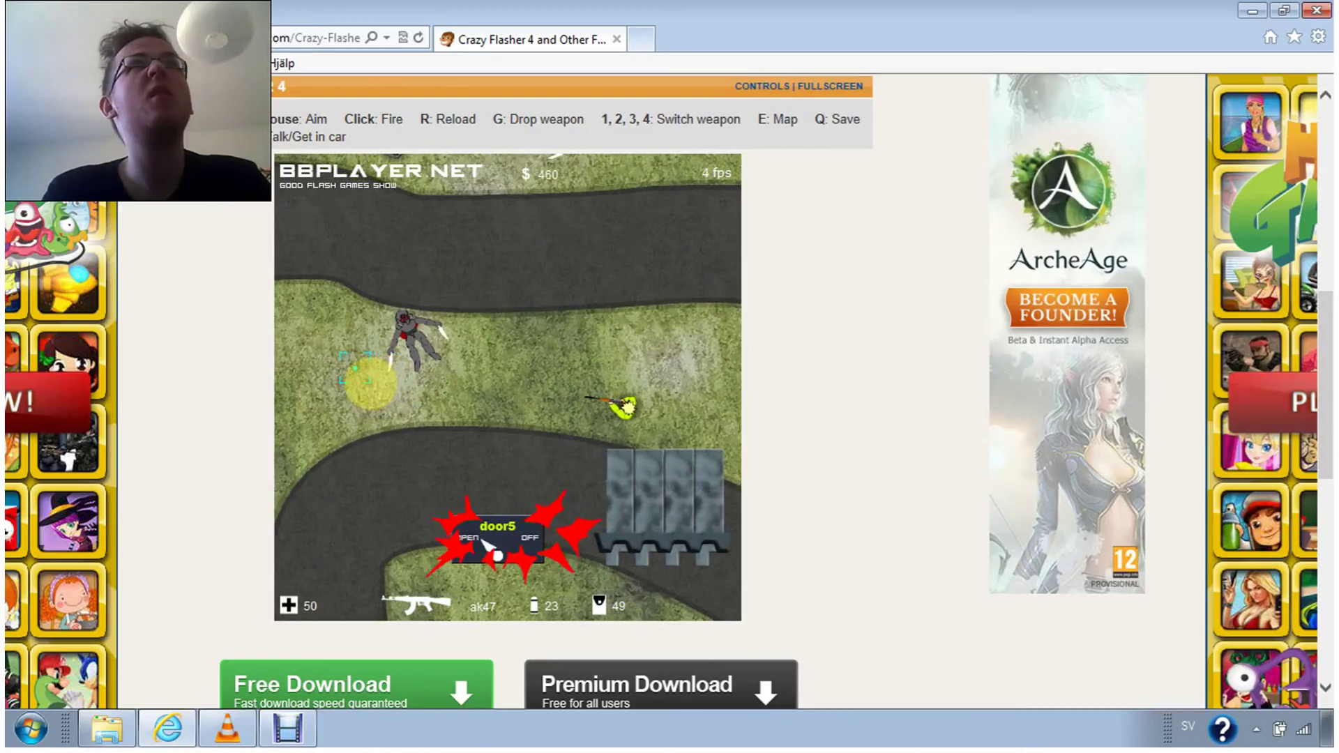
key("a")
key("a")
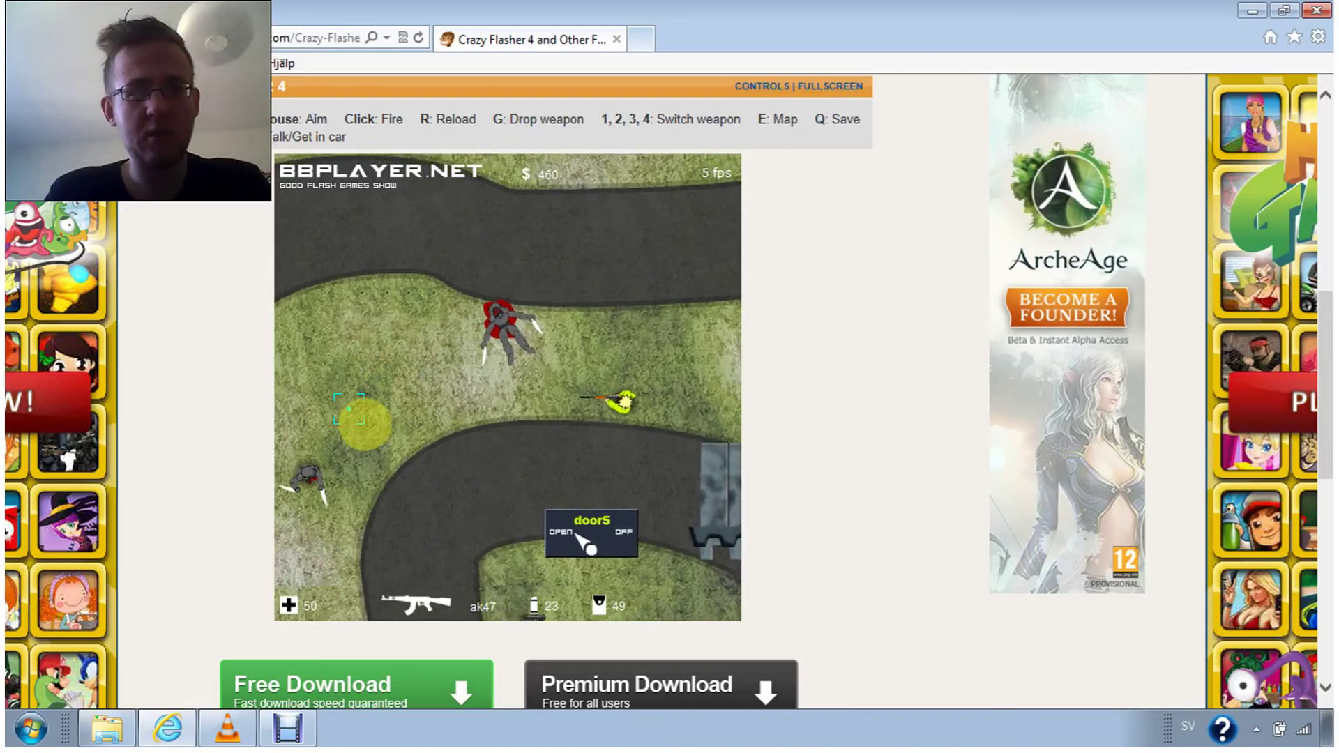
key("a")
key("a")
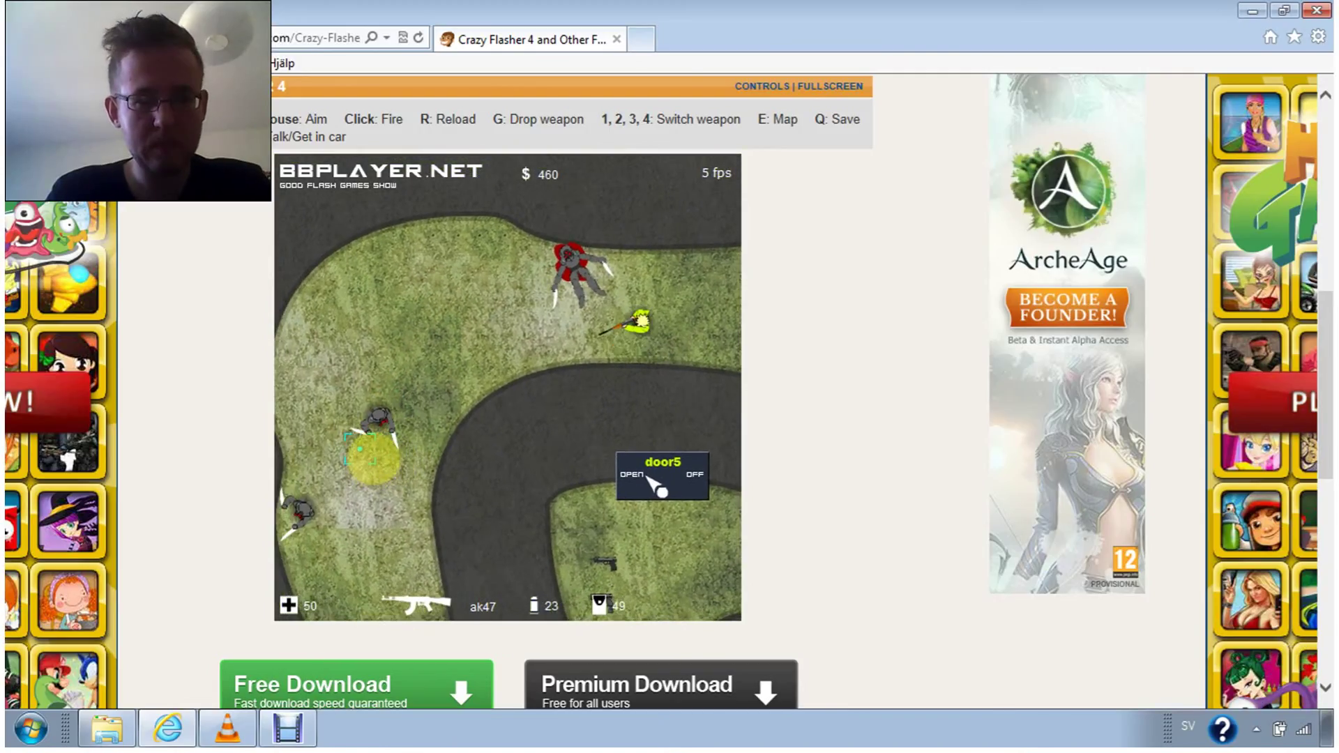
left_click(359, 451)
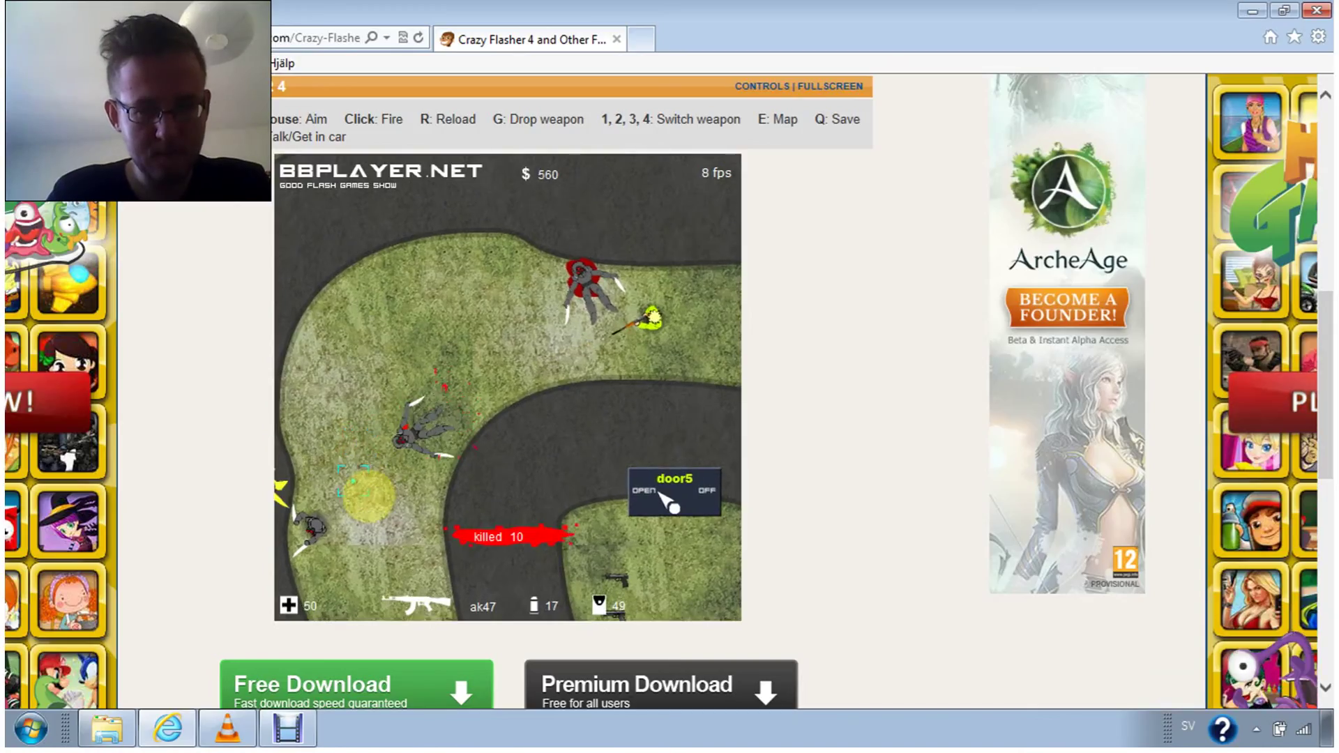
Gun down the enemy at the bottom-left while moving along the grass
key("s")
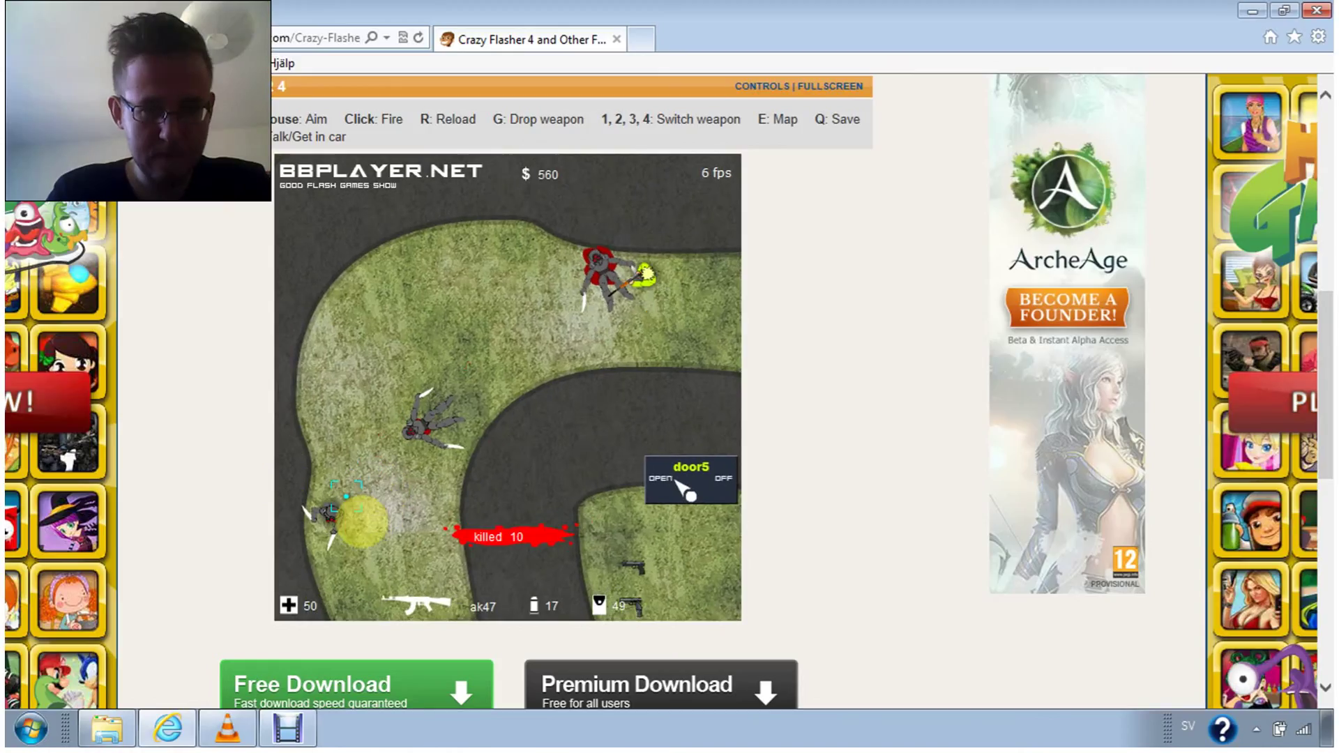
key("a")
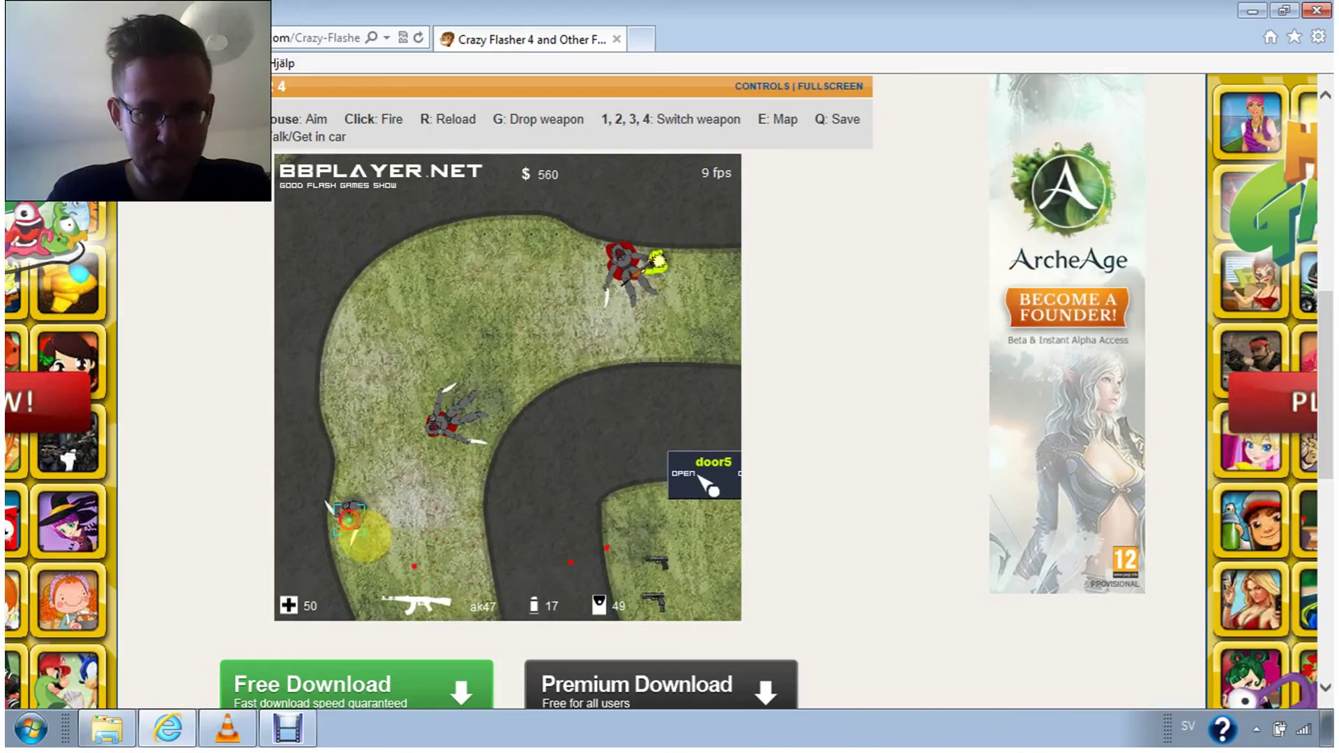
left_click(351, 512)
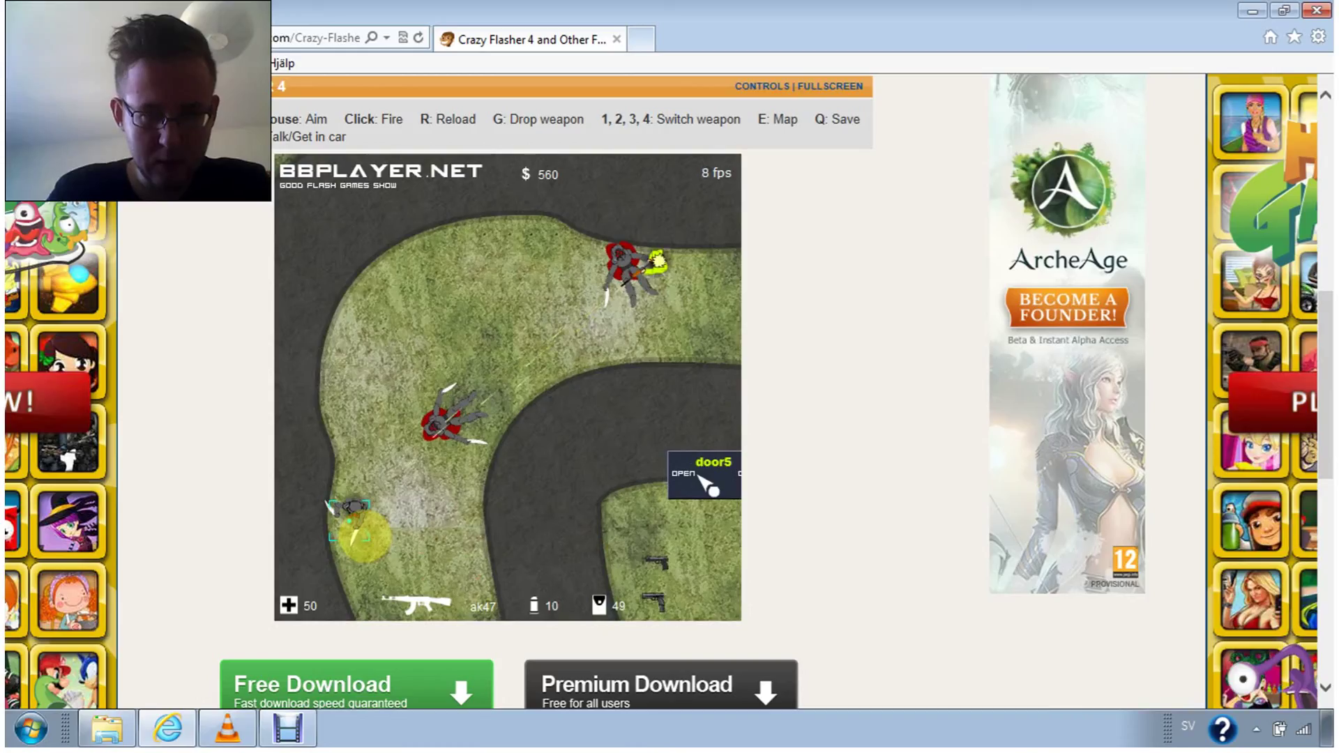
left_click(349, 511)
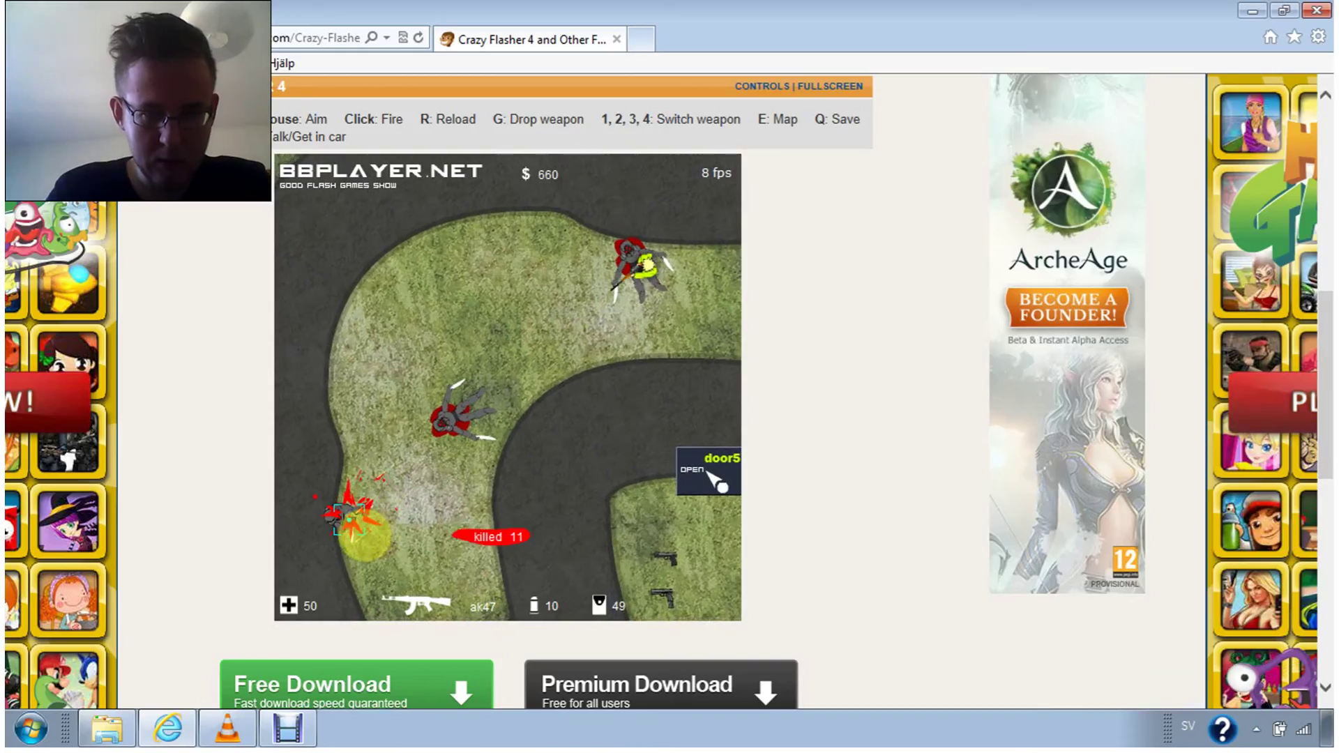
key("a")
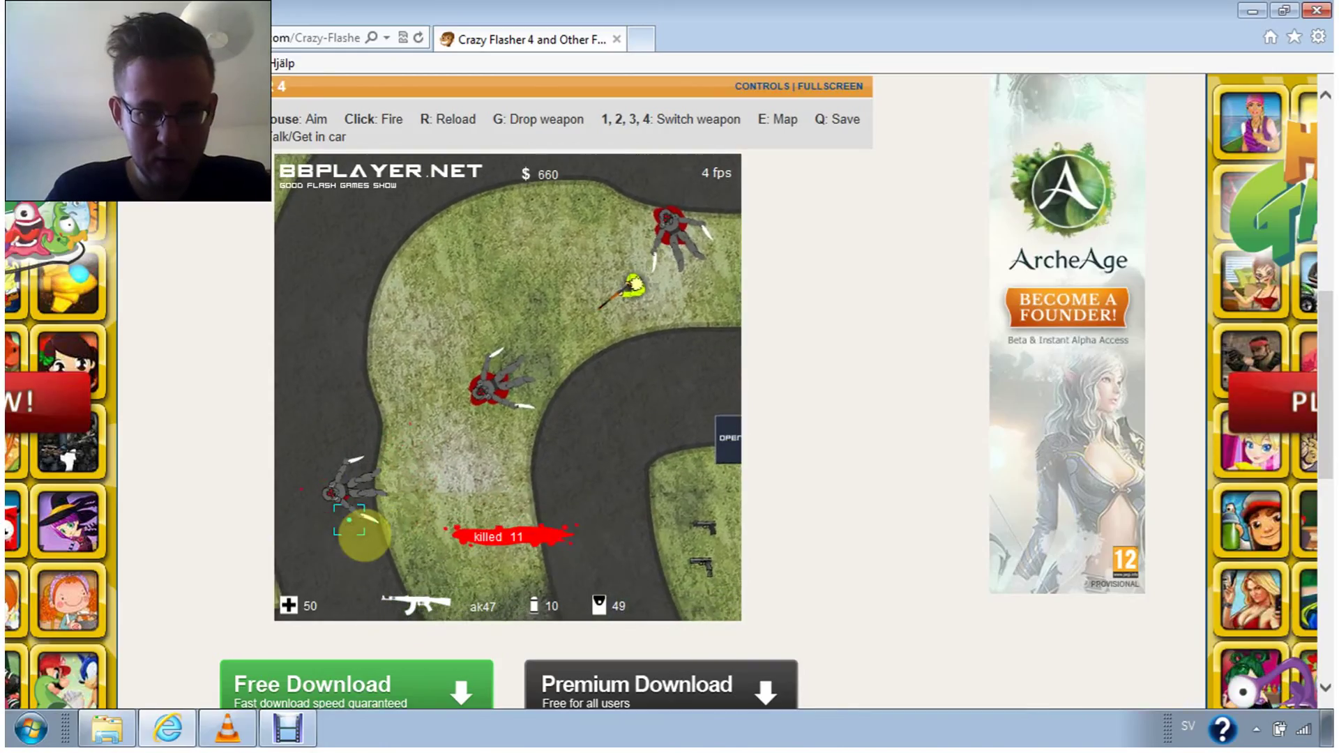
key("a")
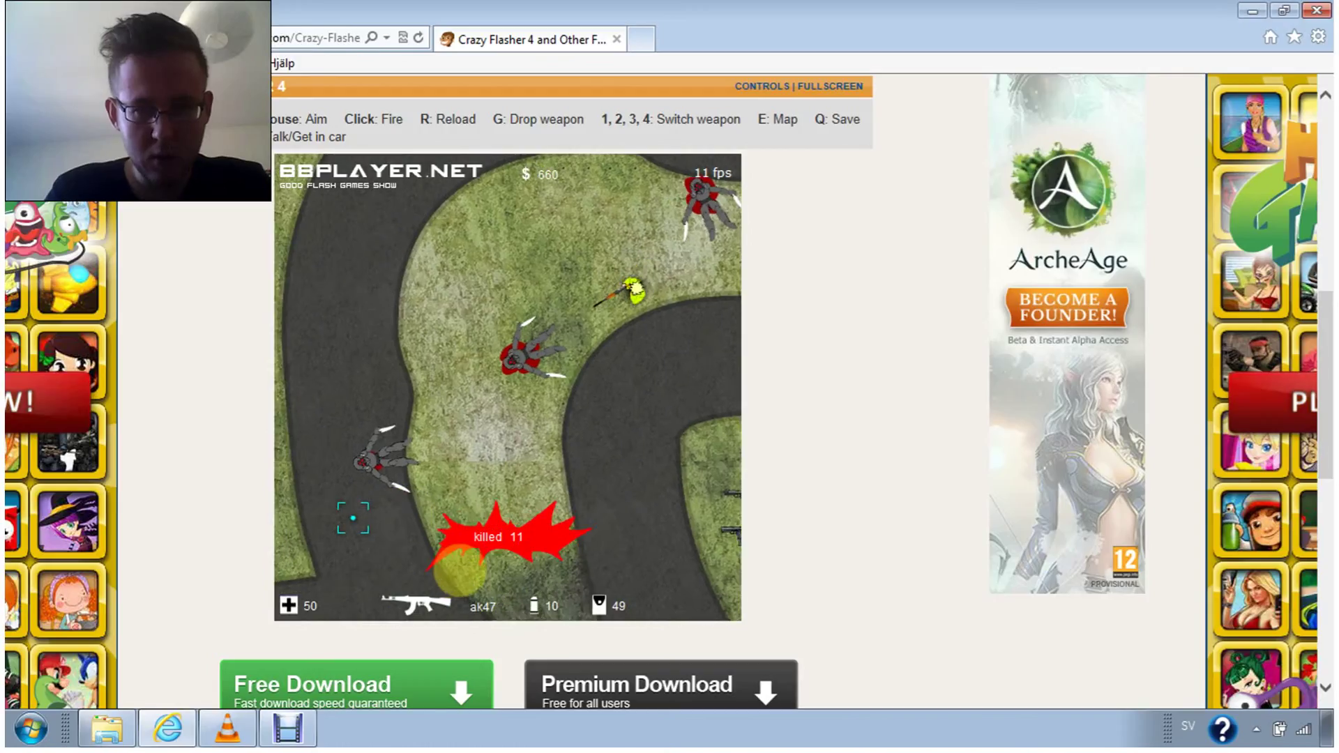
Walk down the map and shoot the approaching enemies, bringing cash to 760
key("s")
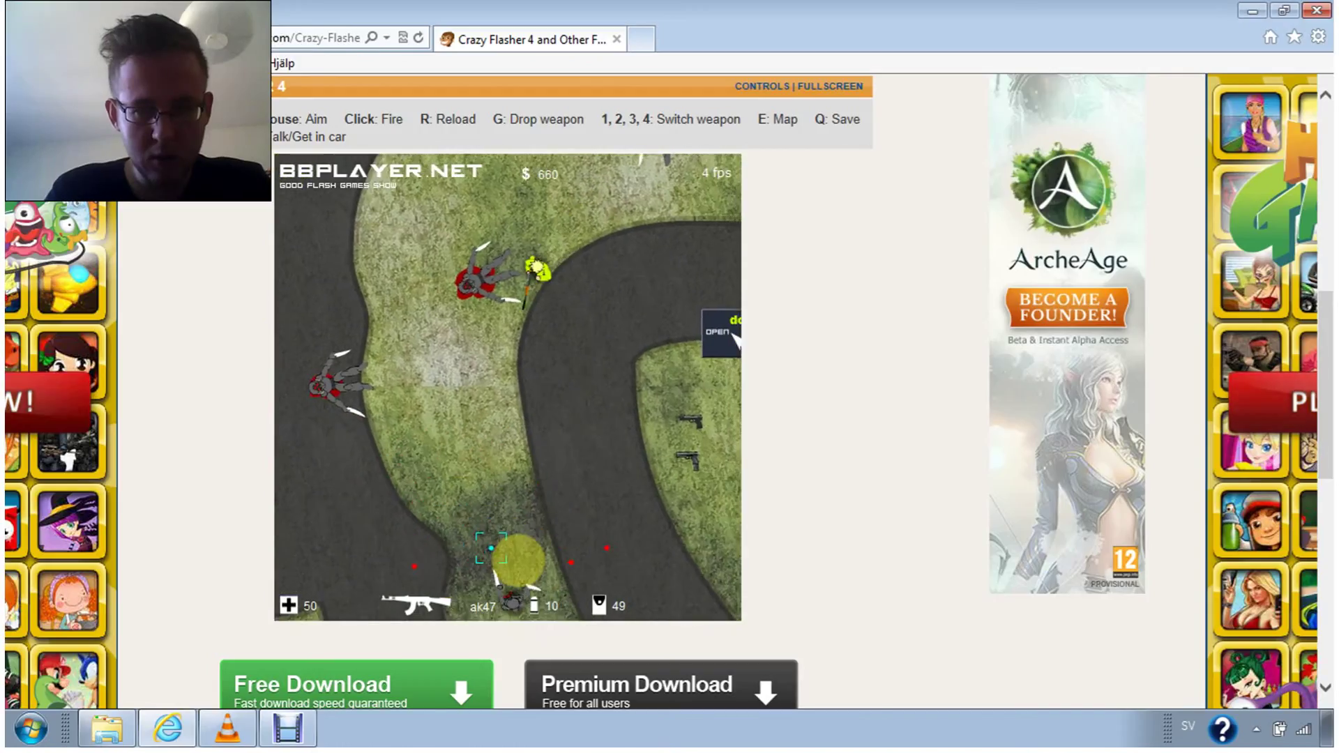
key("s")
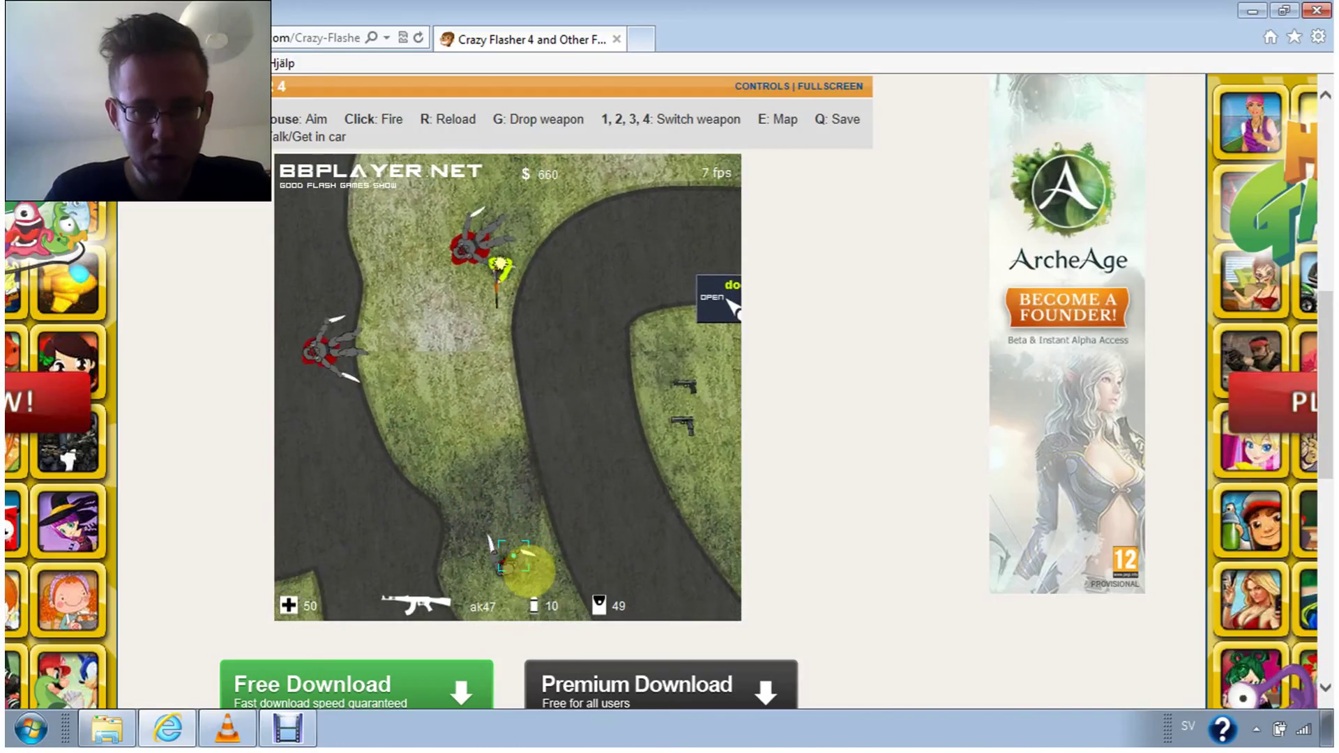
left_click(502, 262)
left_click(502, 242)
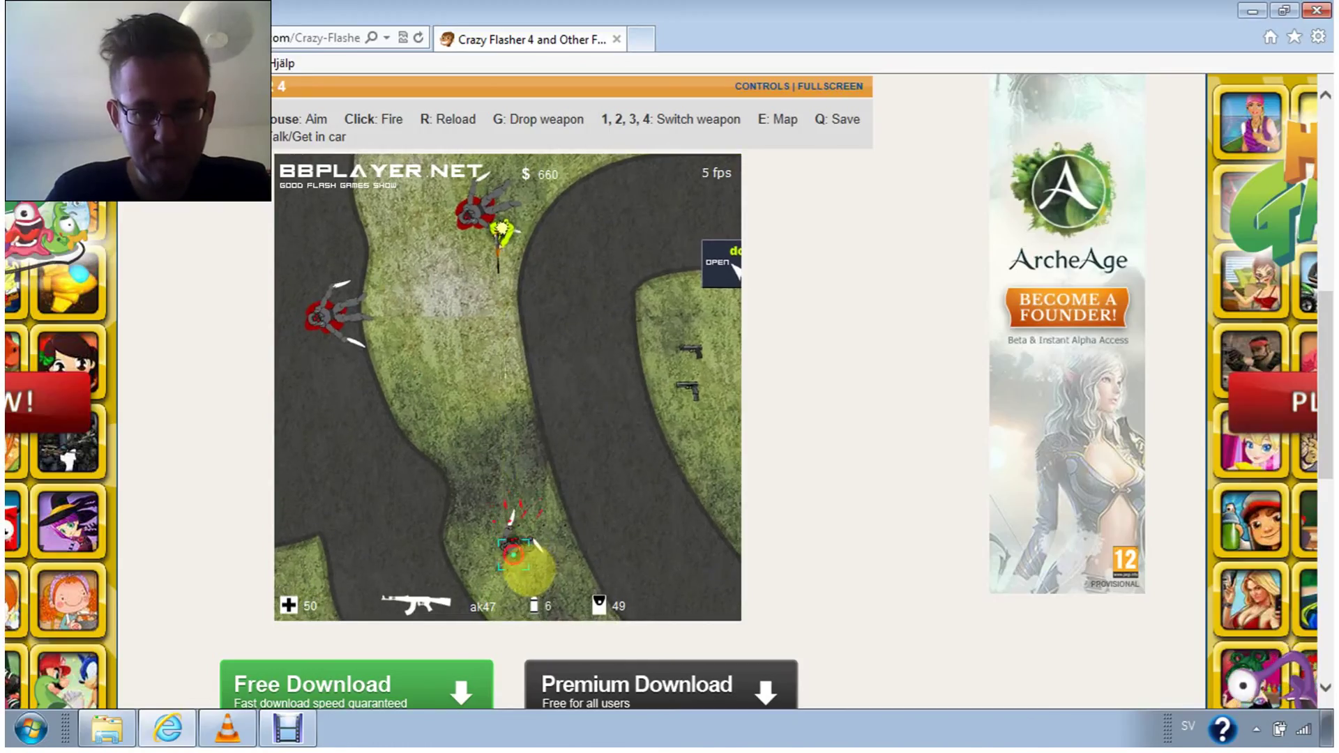
left_click(503, 241)
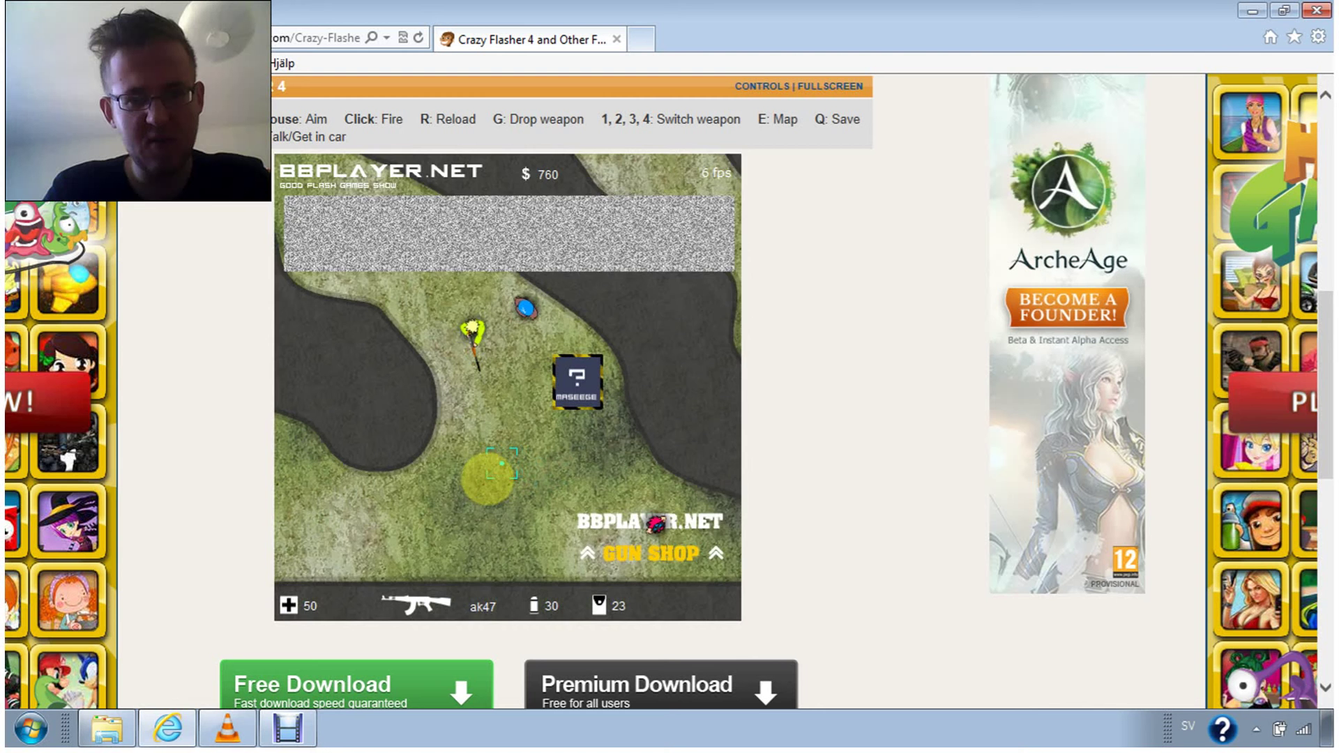
Advance Andy Law's "No way." line and dismiss the dialogue box
key("space")
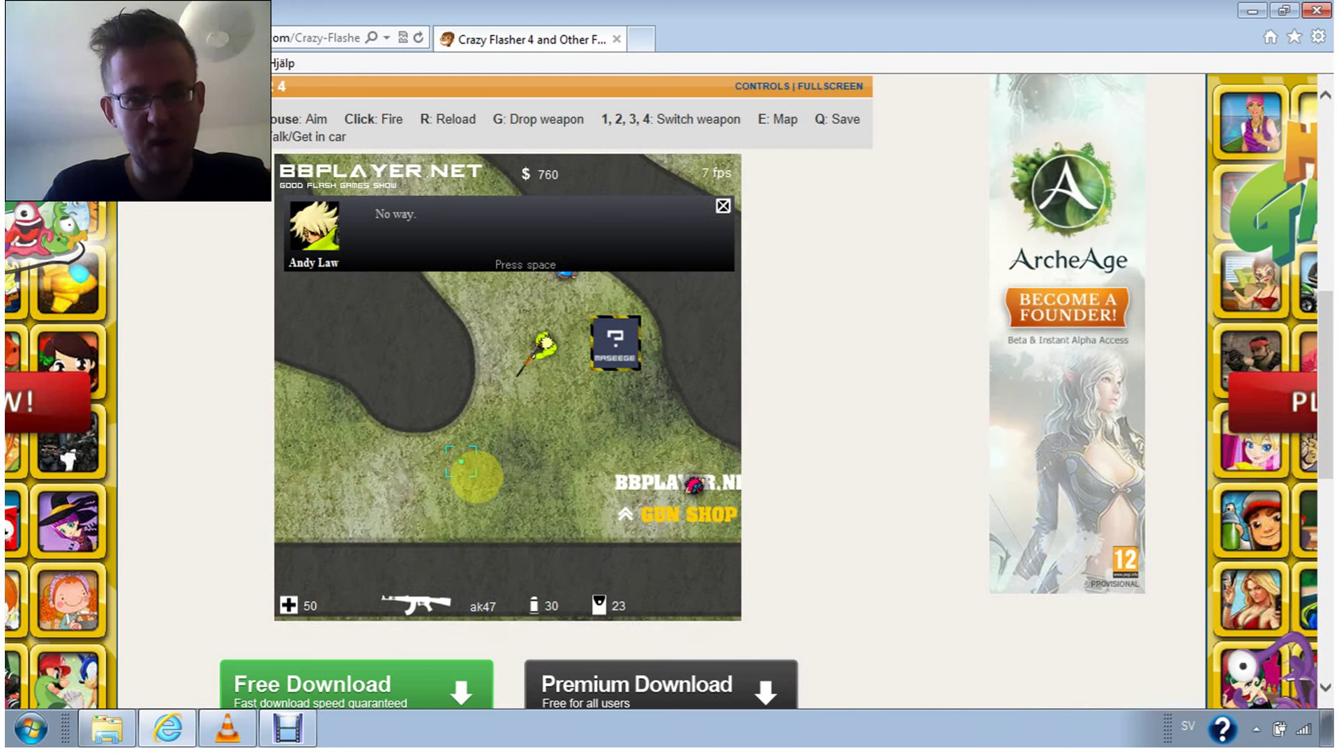
key("space")
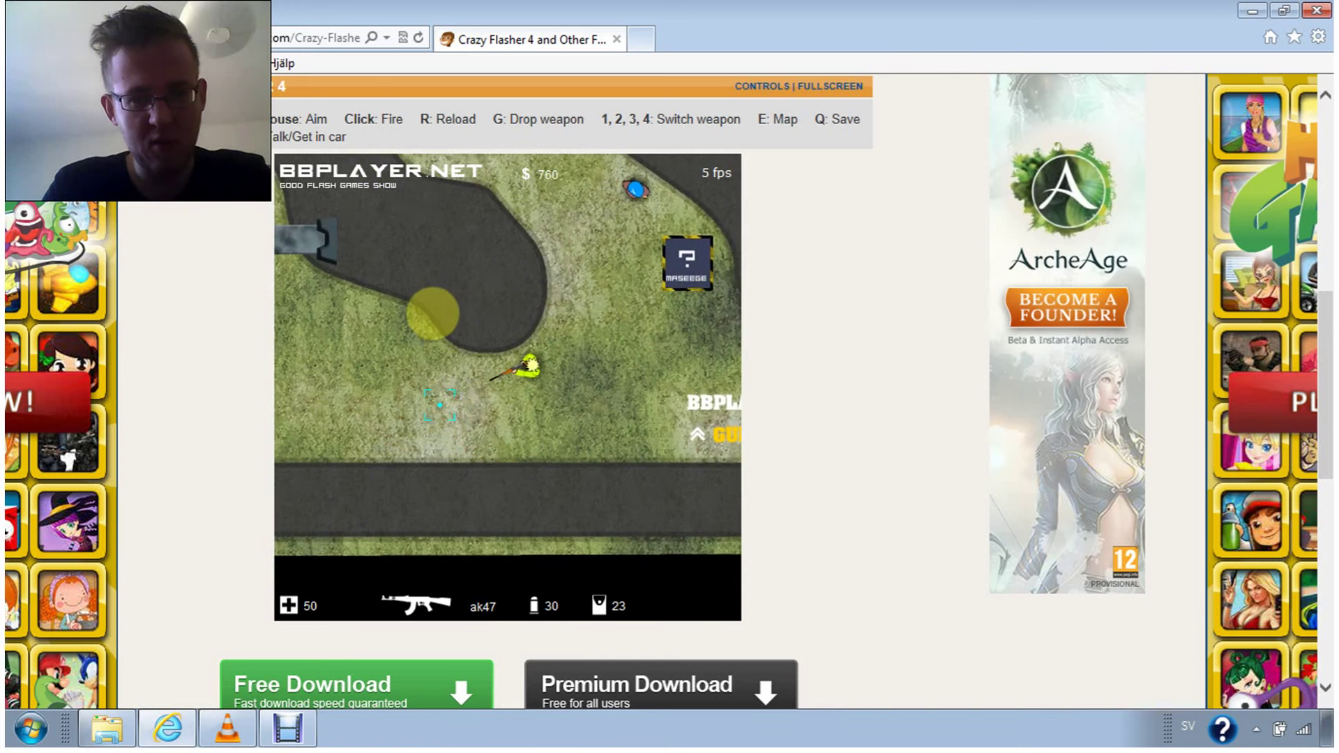
Walk toward the grey barrier and up to the dropped AK47
key("w")
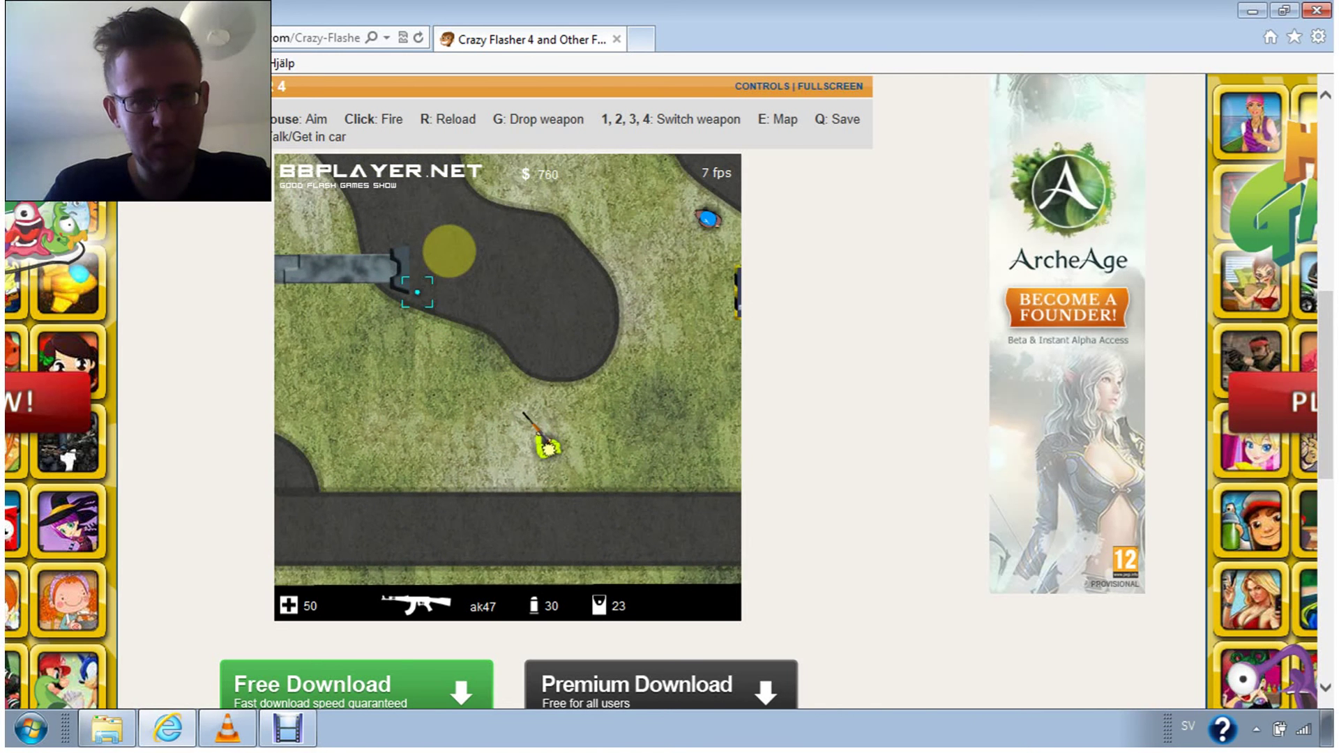
key("s")
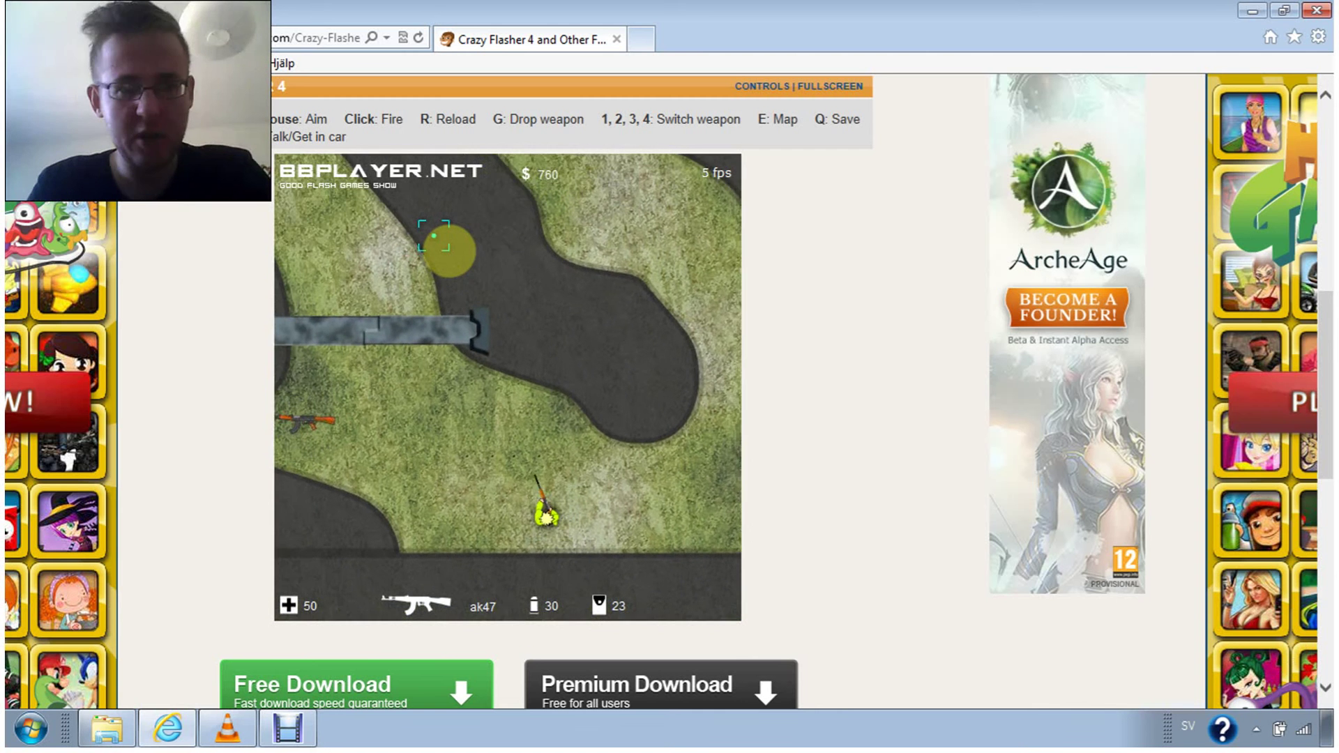
key("s")
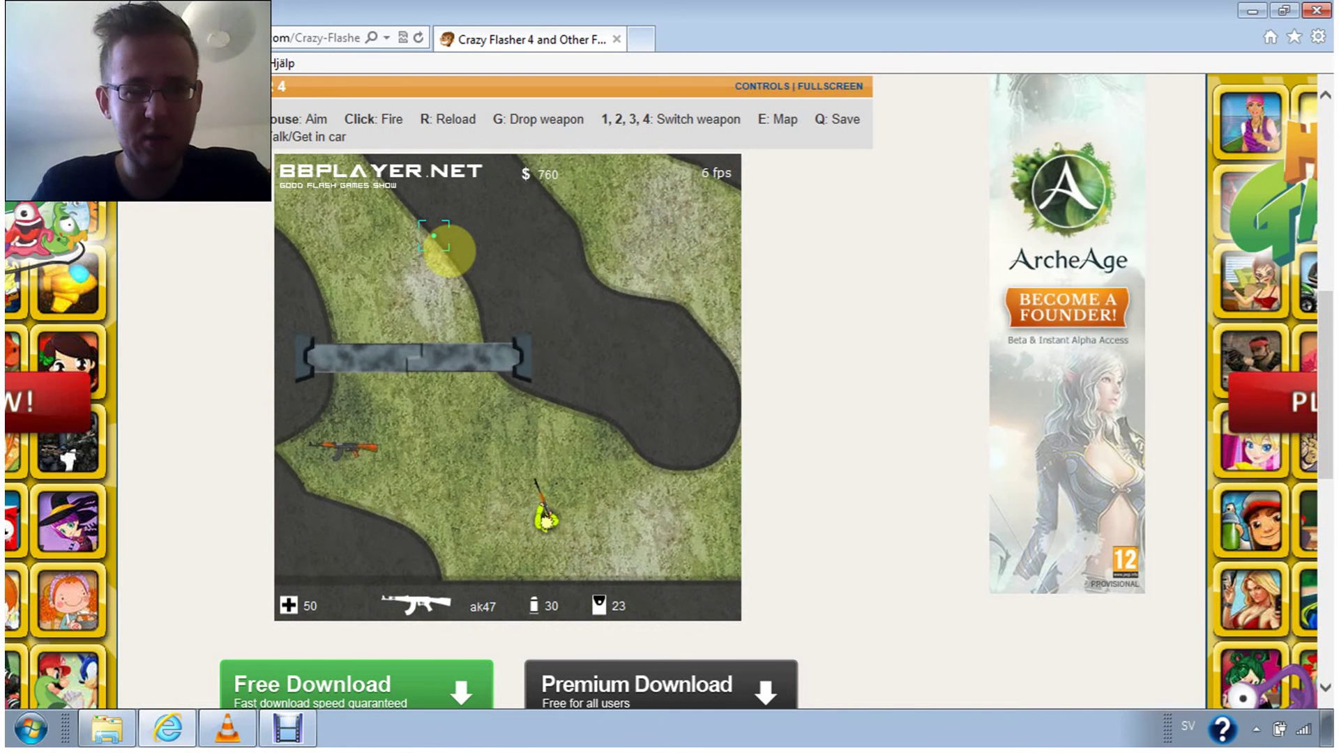
key("w")
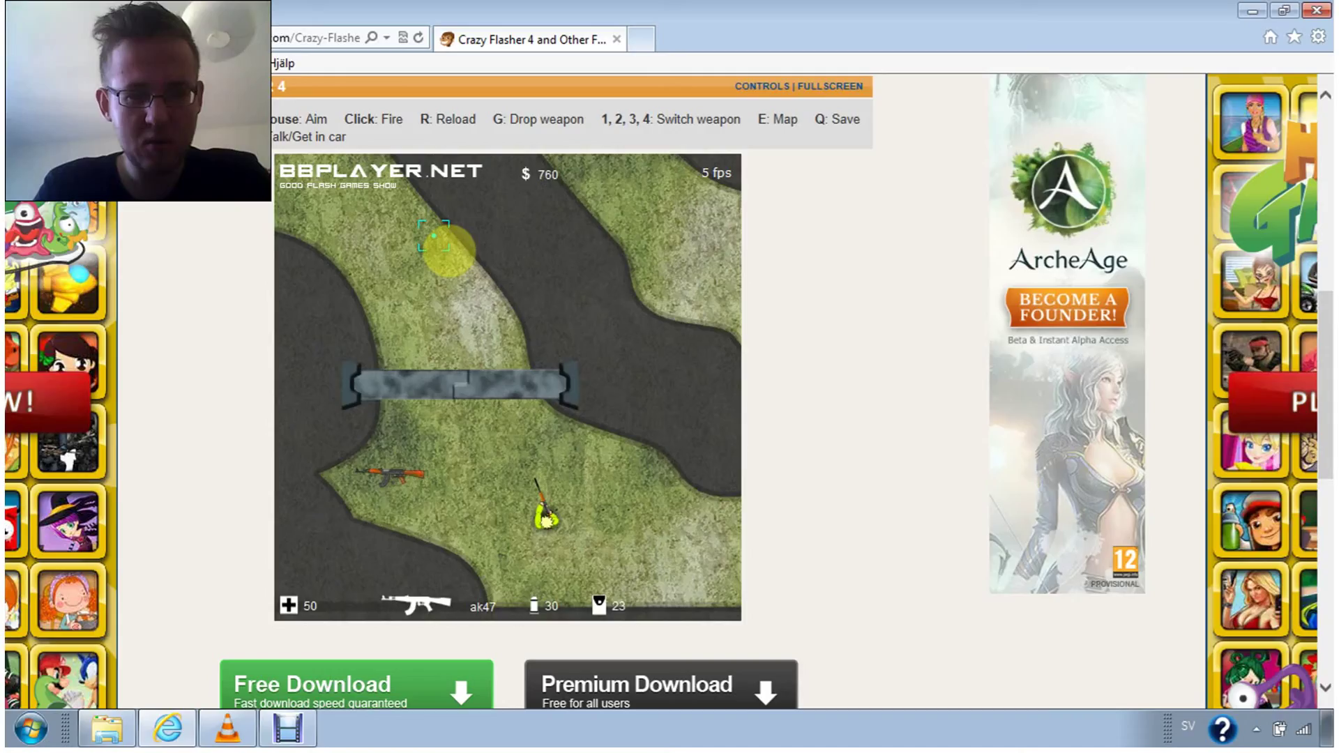
key("w")
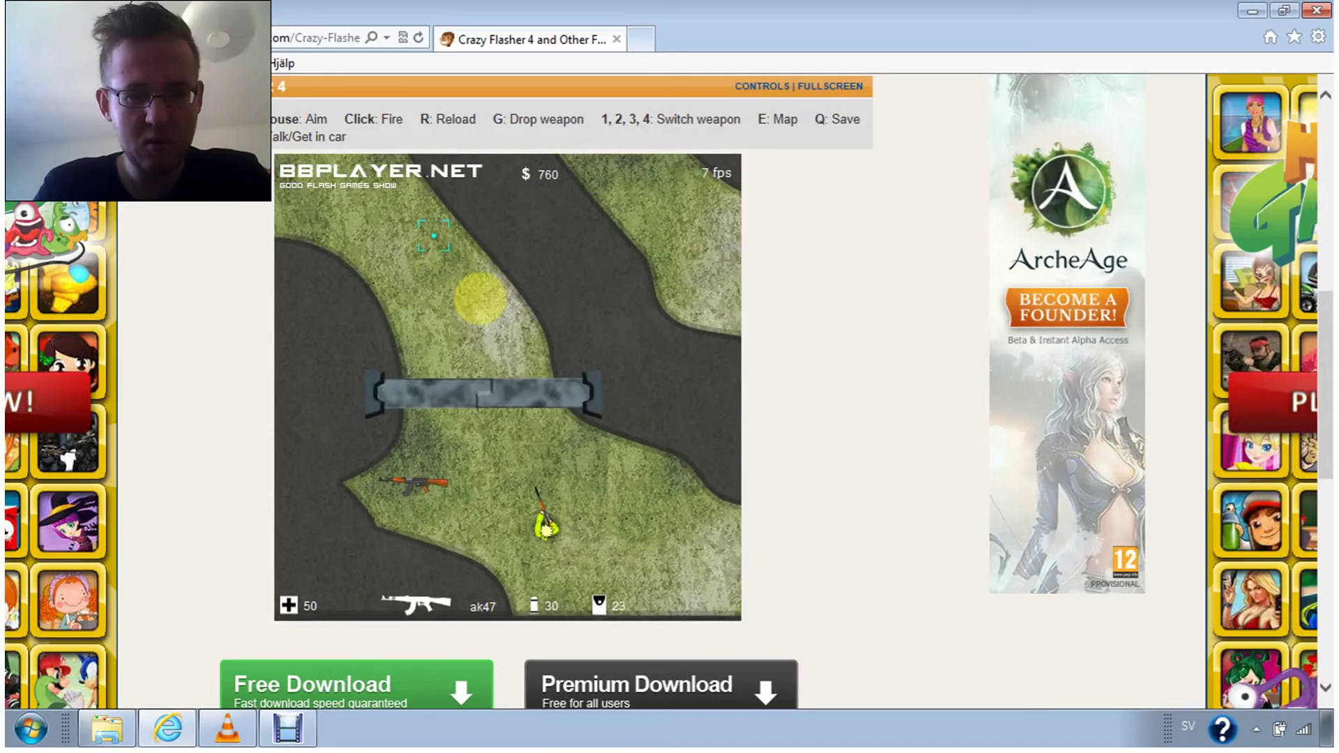
key("w")
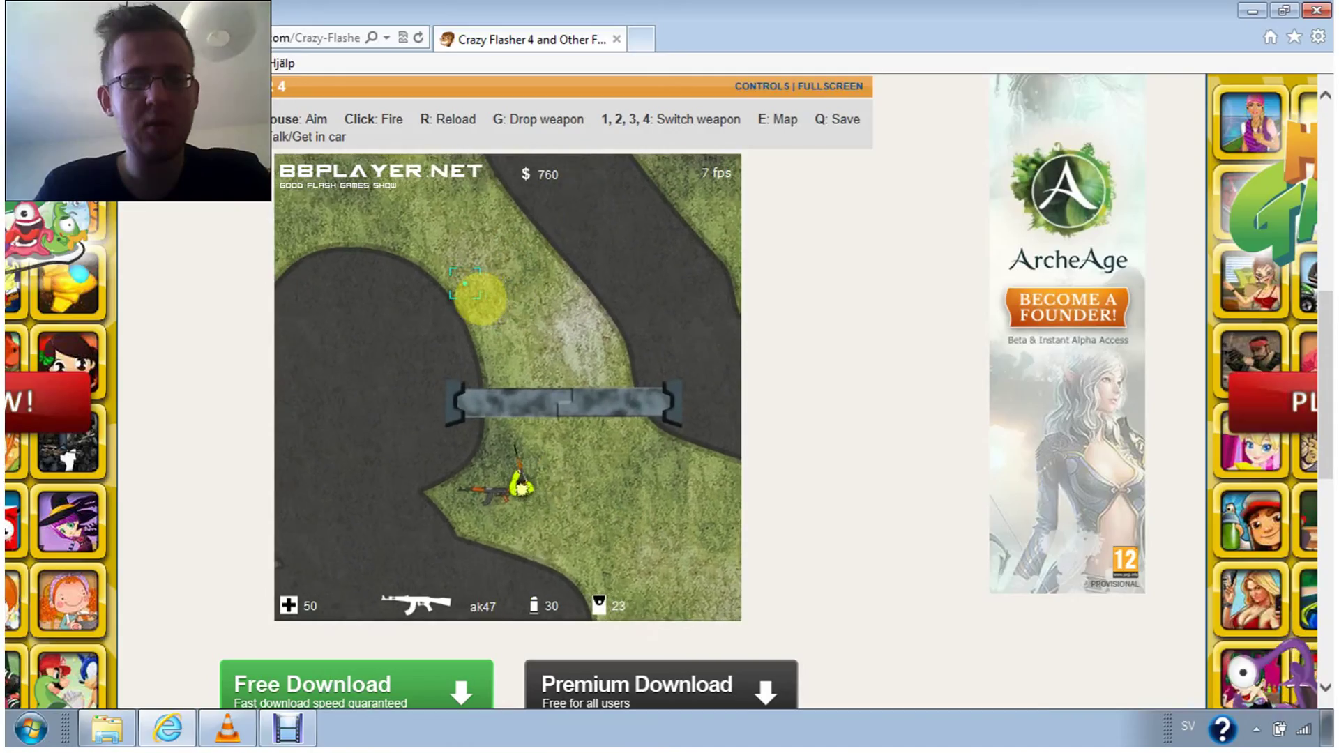
Walk past the AK47 through the split-open barrier gate and further up the map
key("w")
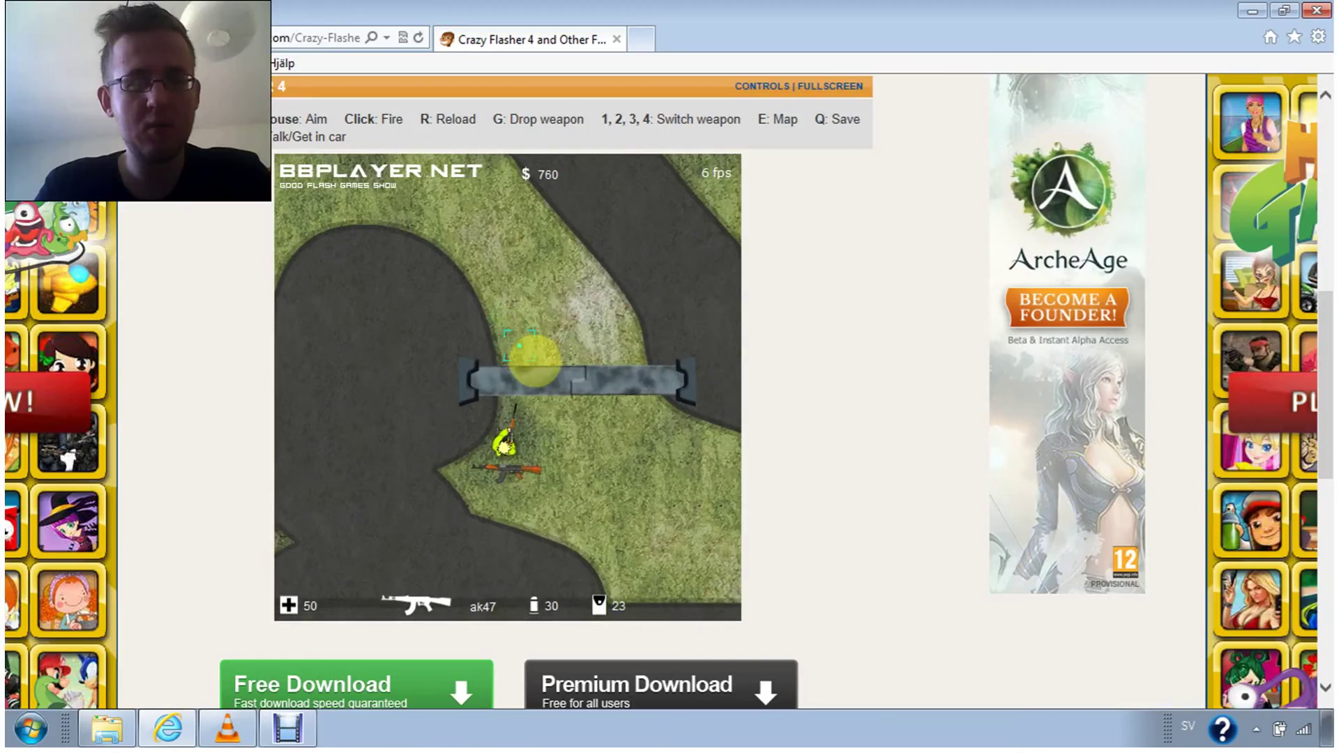
key("w")
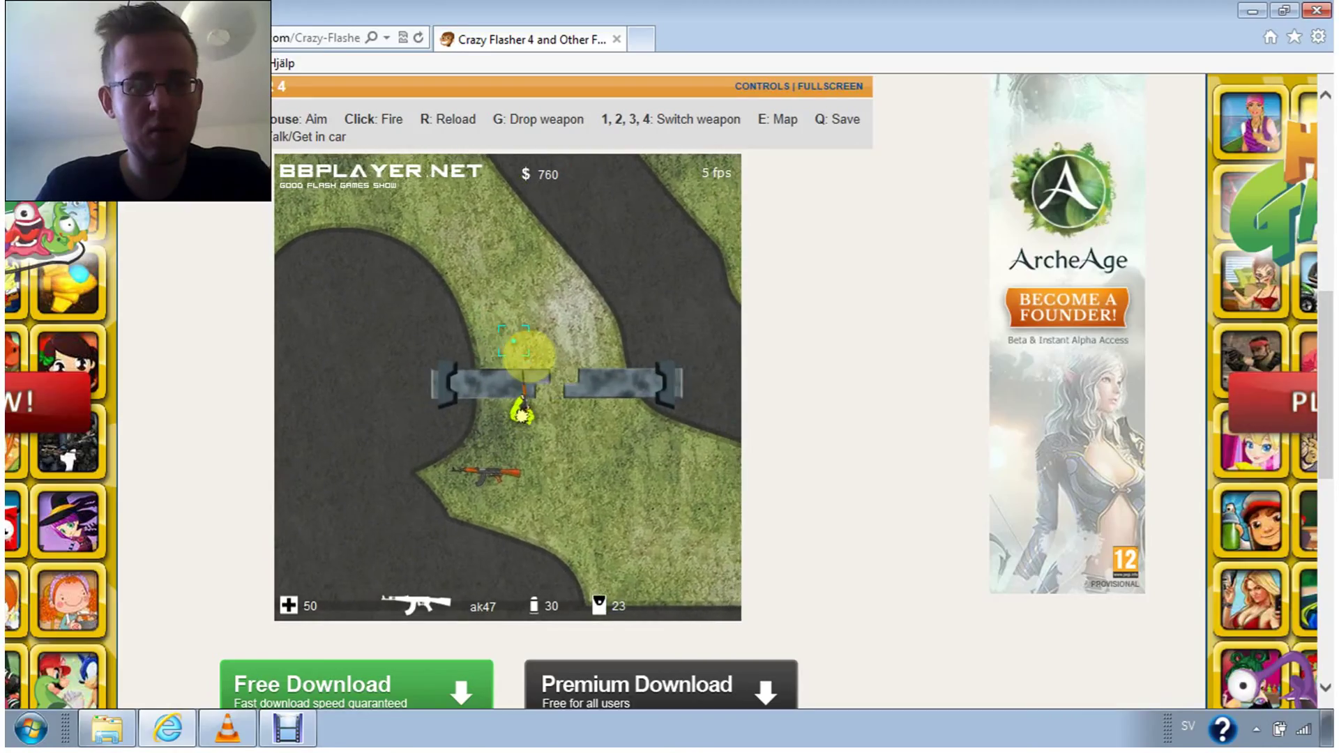
key("w")
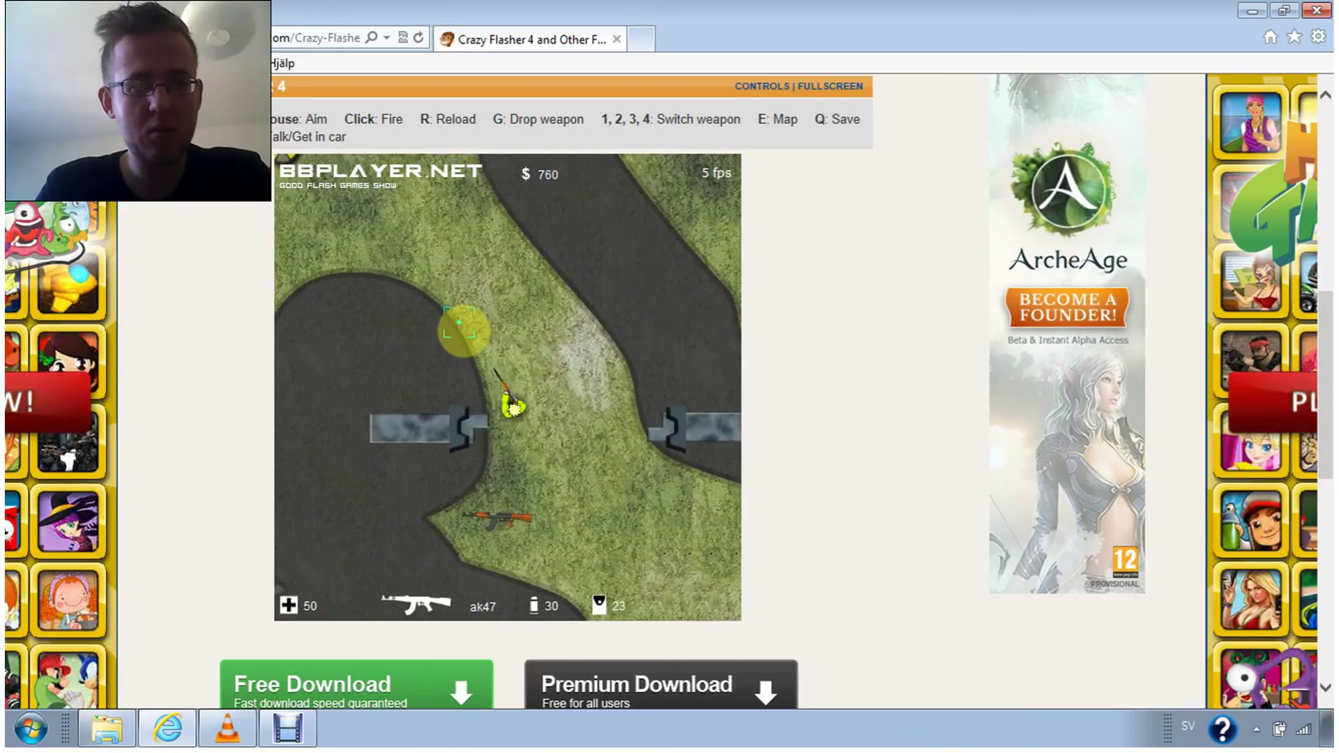
key("w")
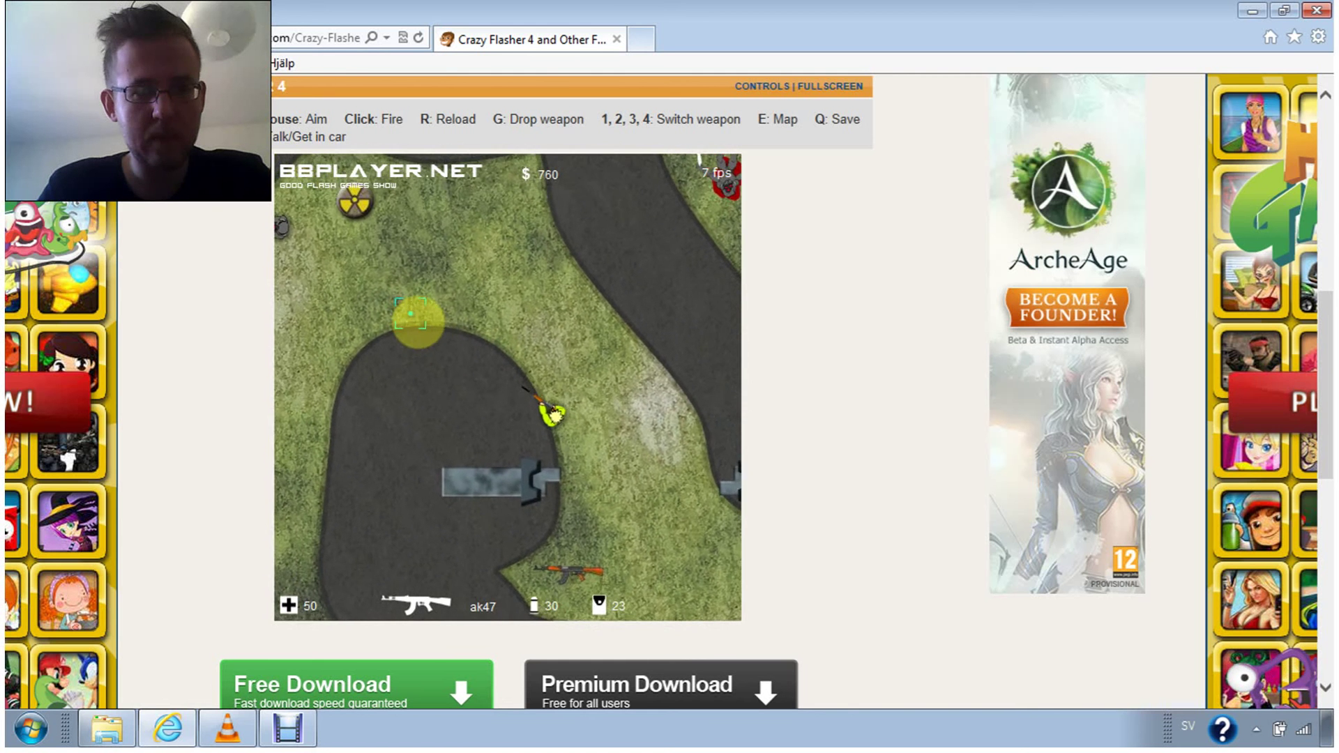
Shoot the enemies beside the radiation barrel with the AK47, raising cash to 960
key("w")
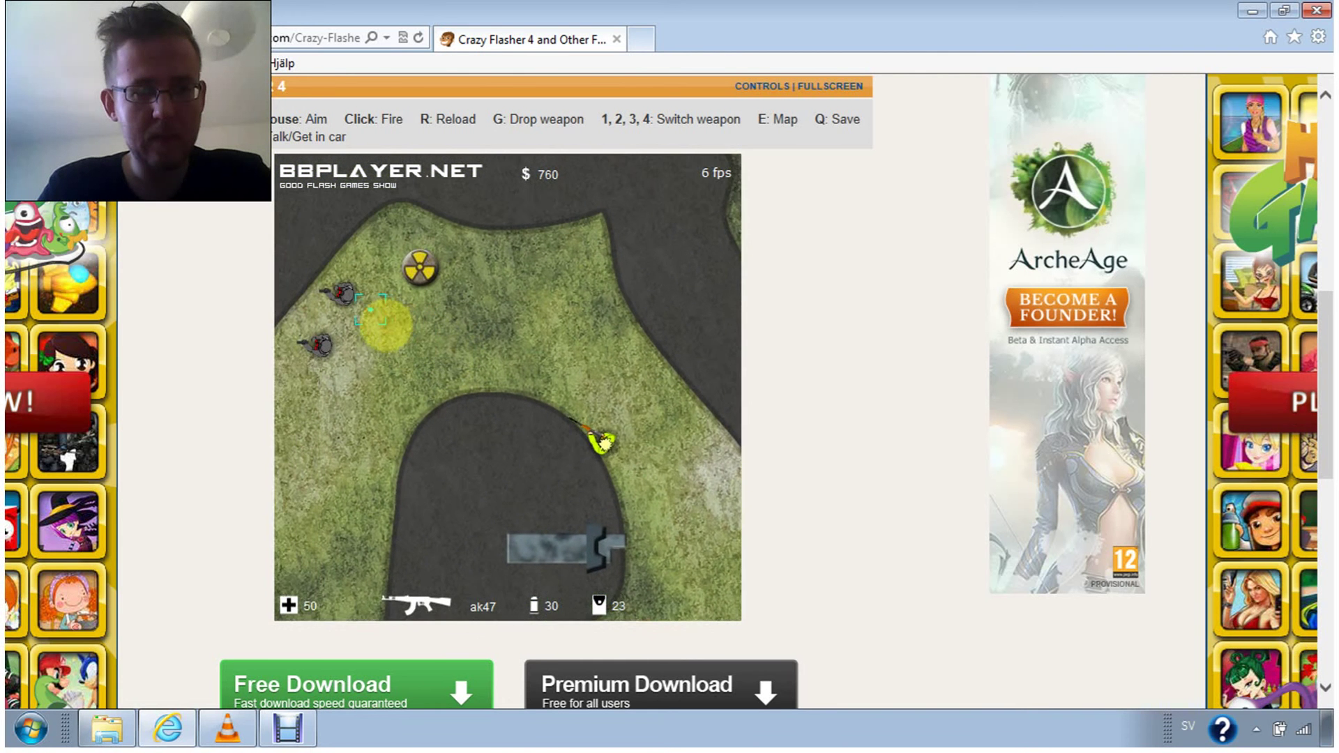
key("w")
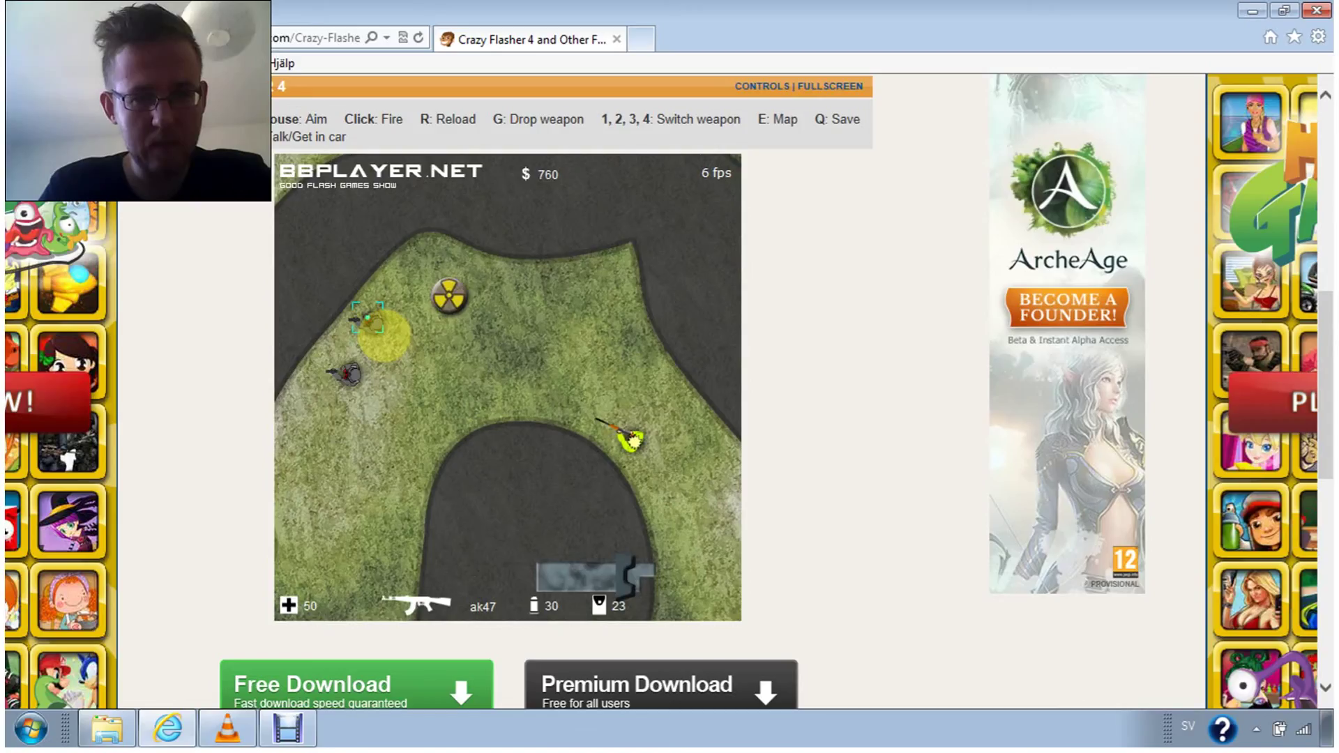
key("w")
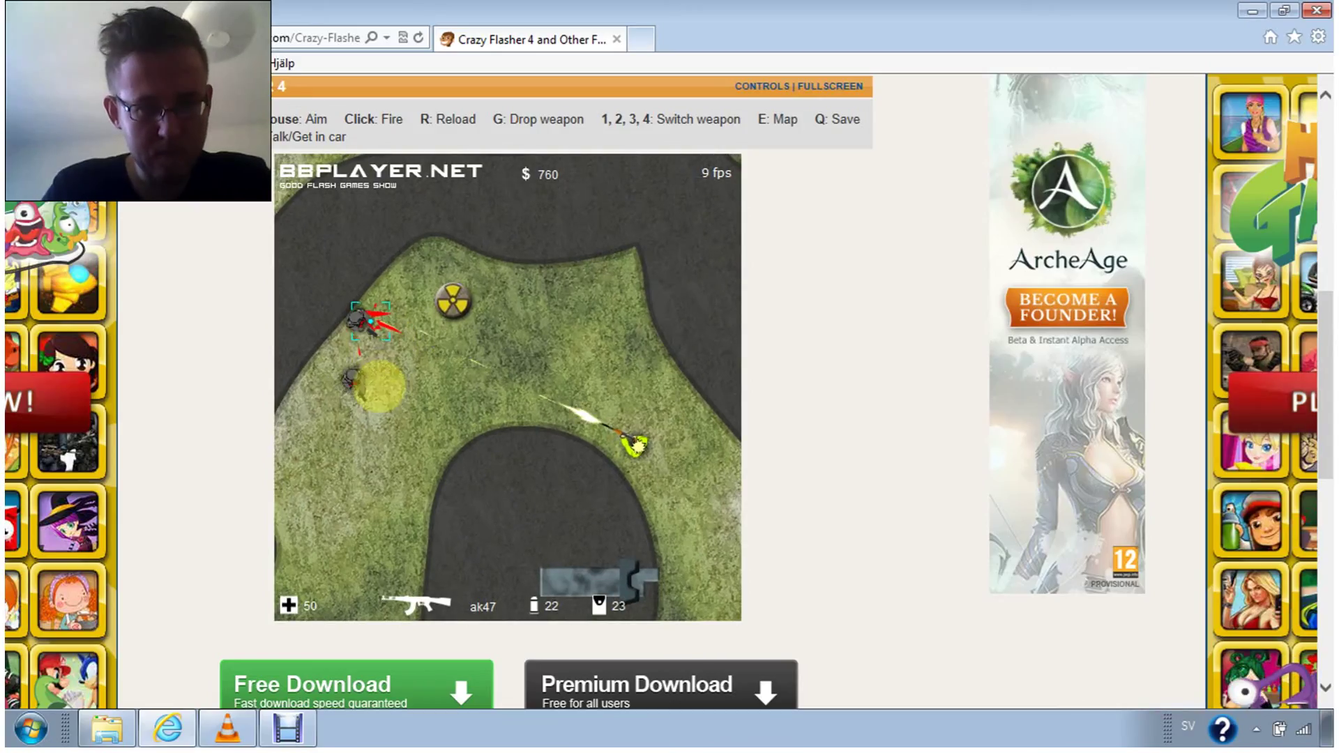
left_click(372, 318)
left_click(366, 356)
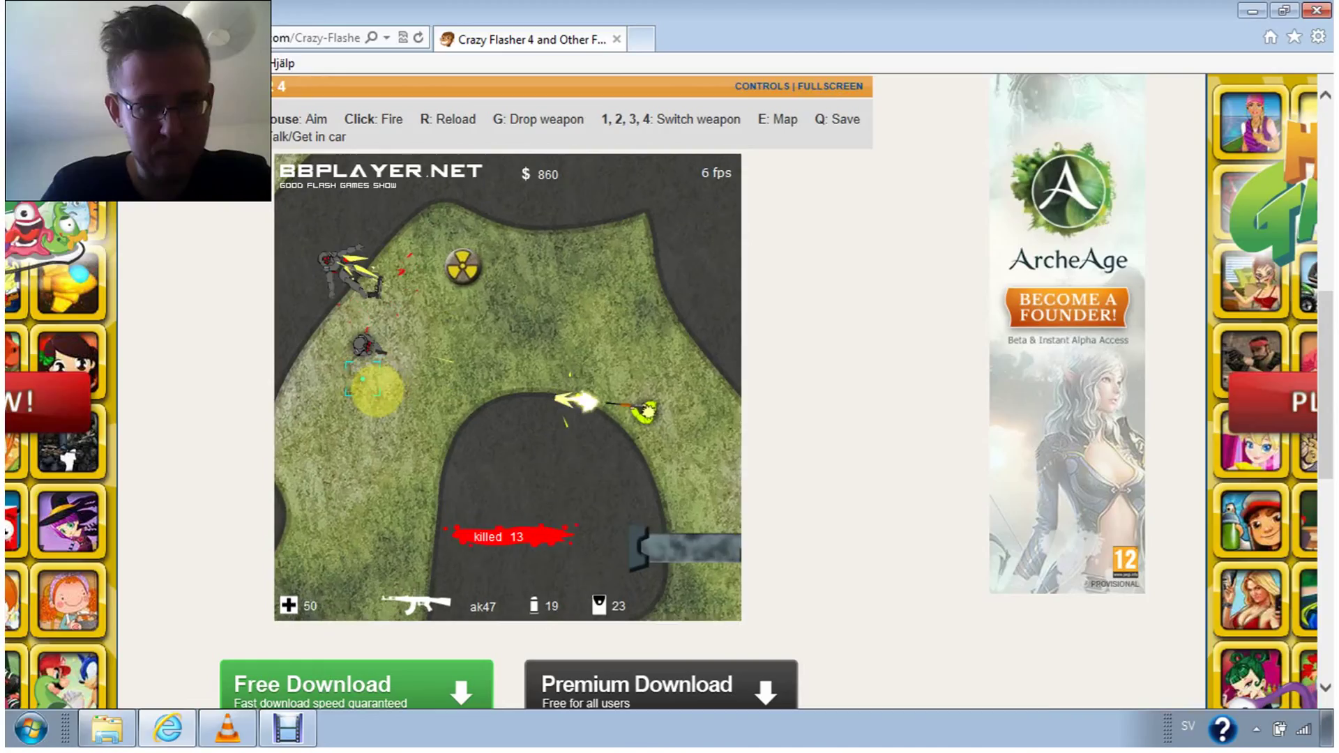
left_click(545, 388)
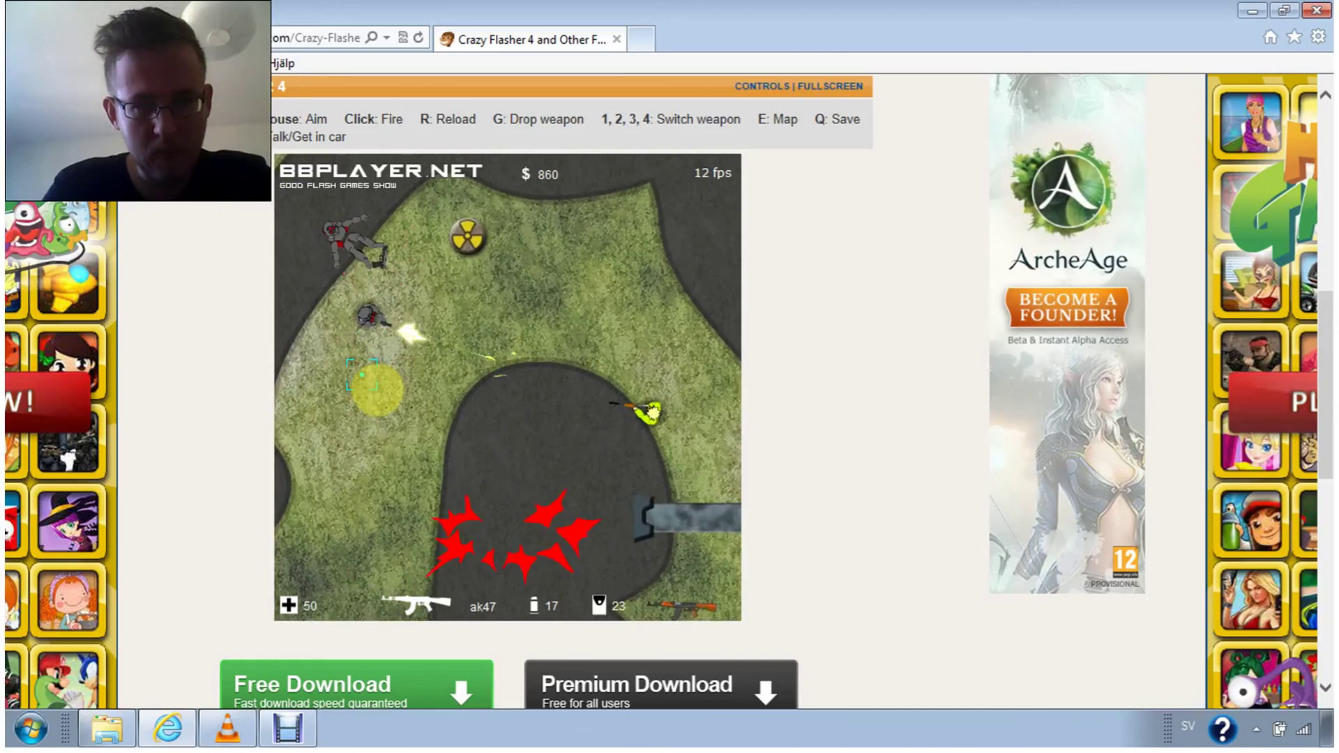
left_click(518, 375)
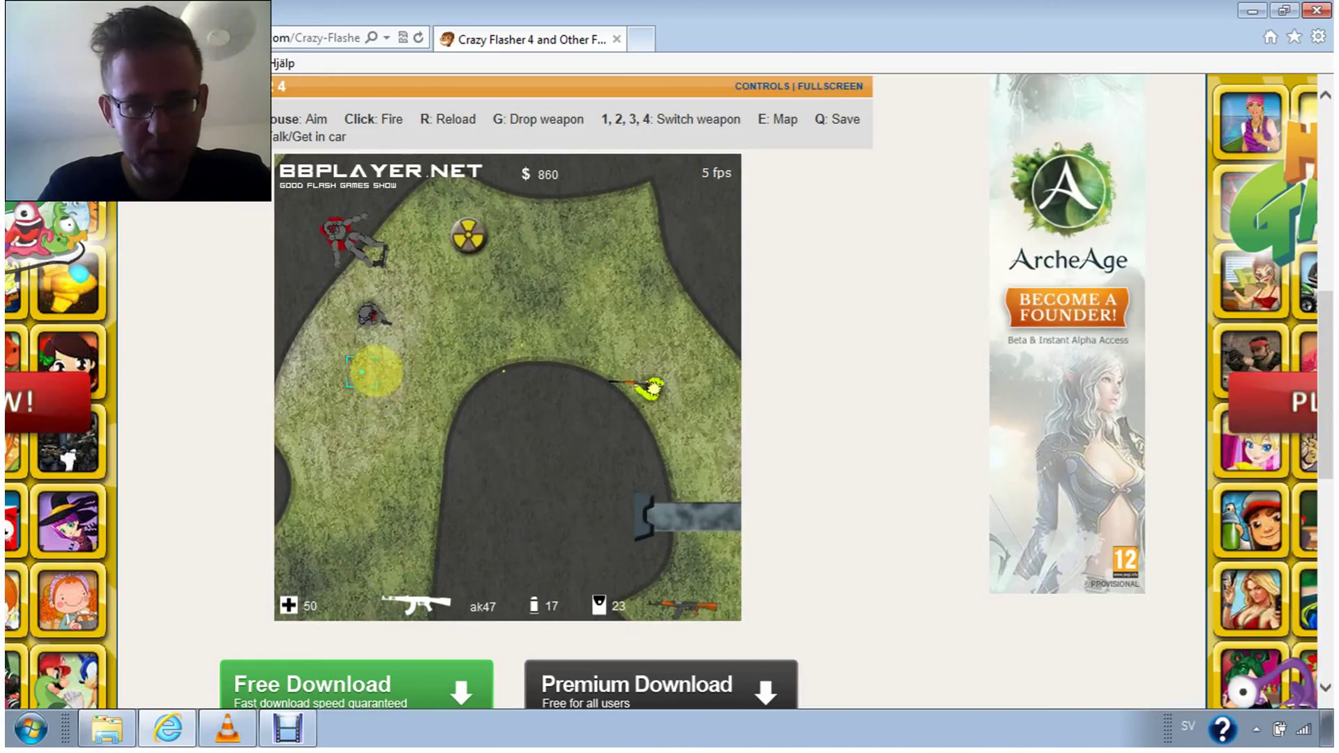
key("w")
left_click(360, 355)
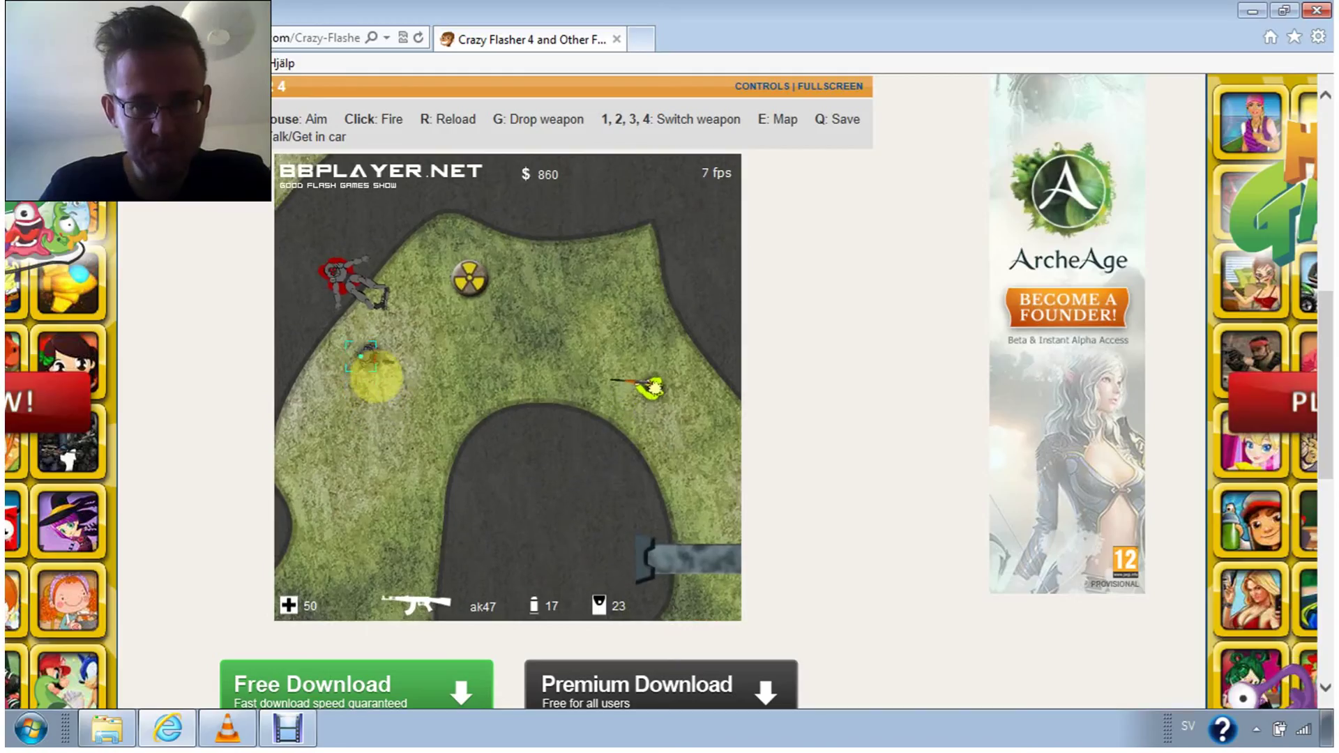
left_click(361, 367)
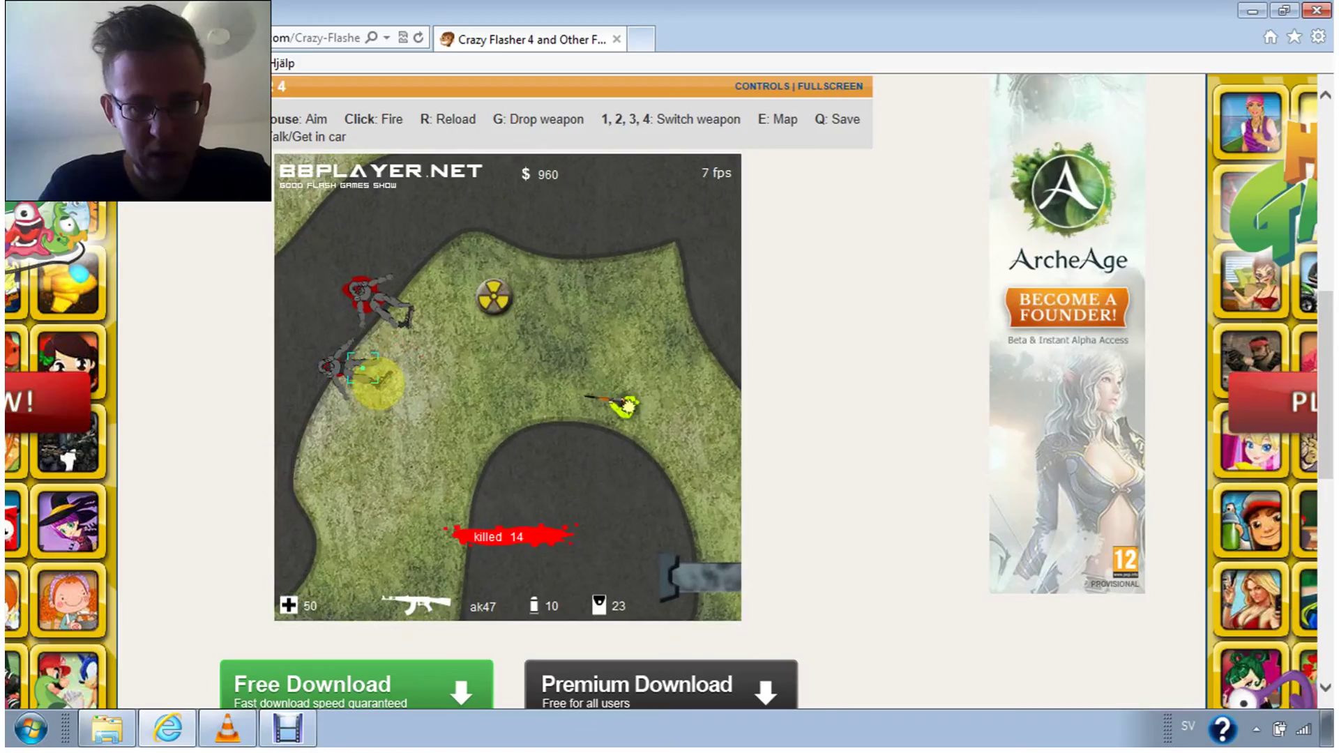
Walk down the grass path toward the next enemies and fire at the one on the left
key("a")
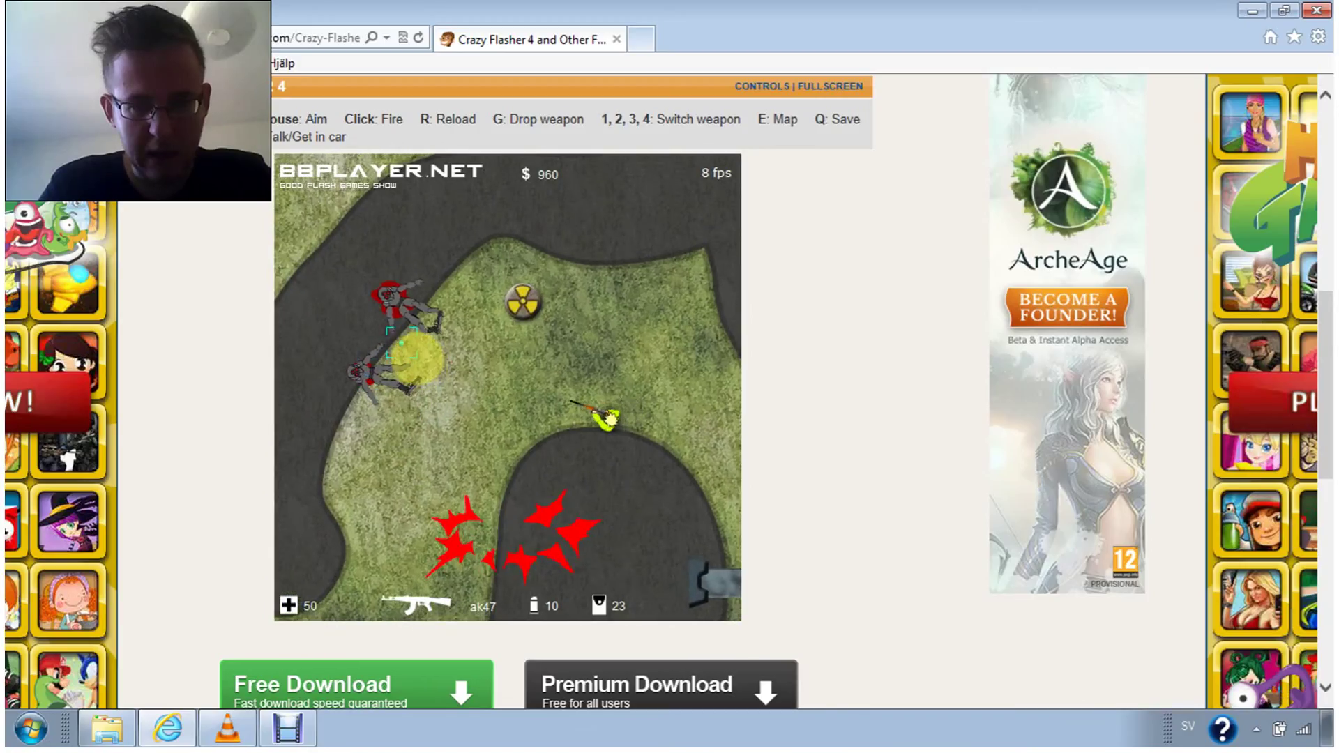
key("a")
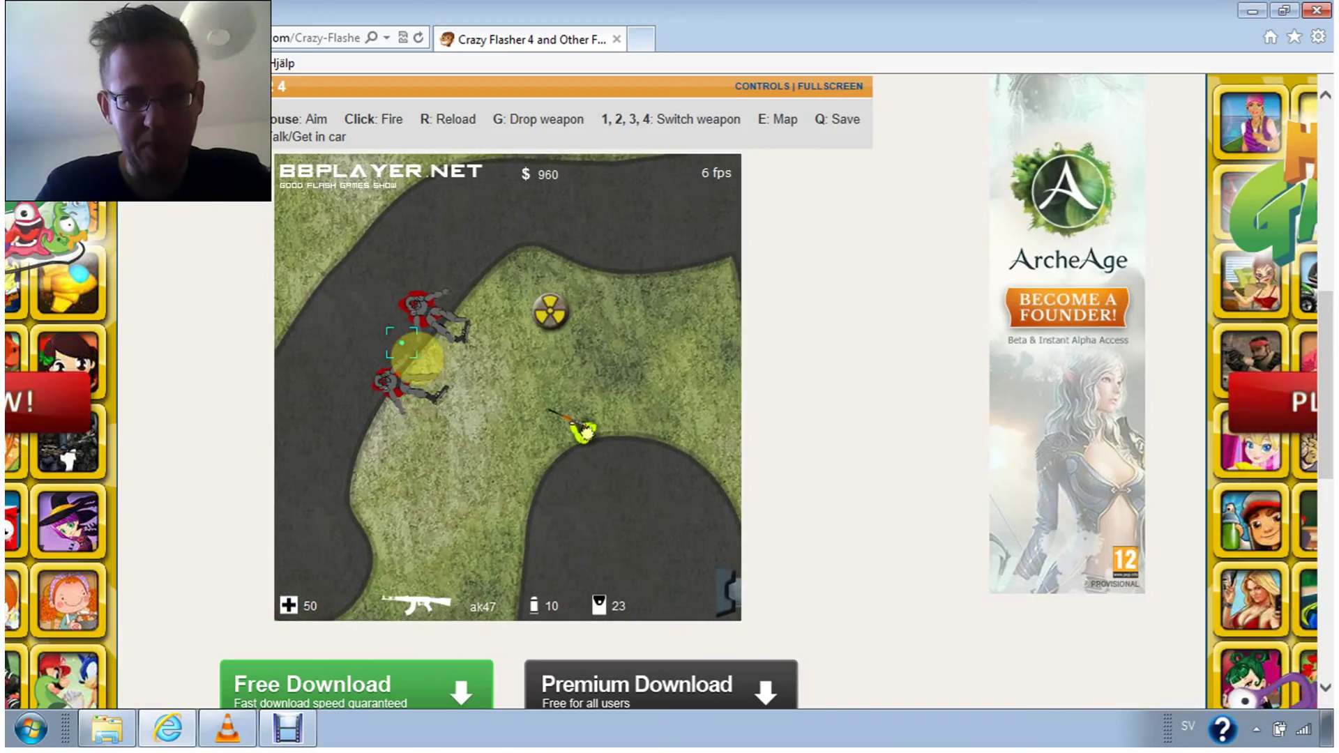
key("s")
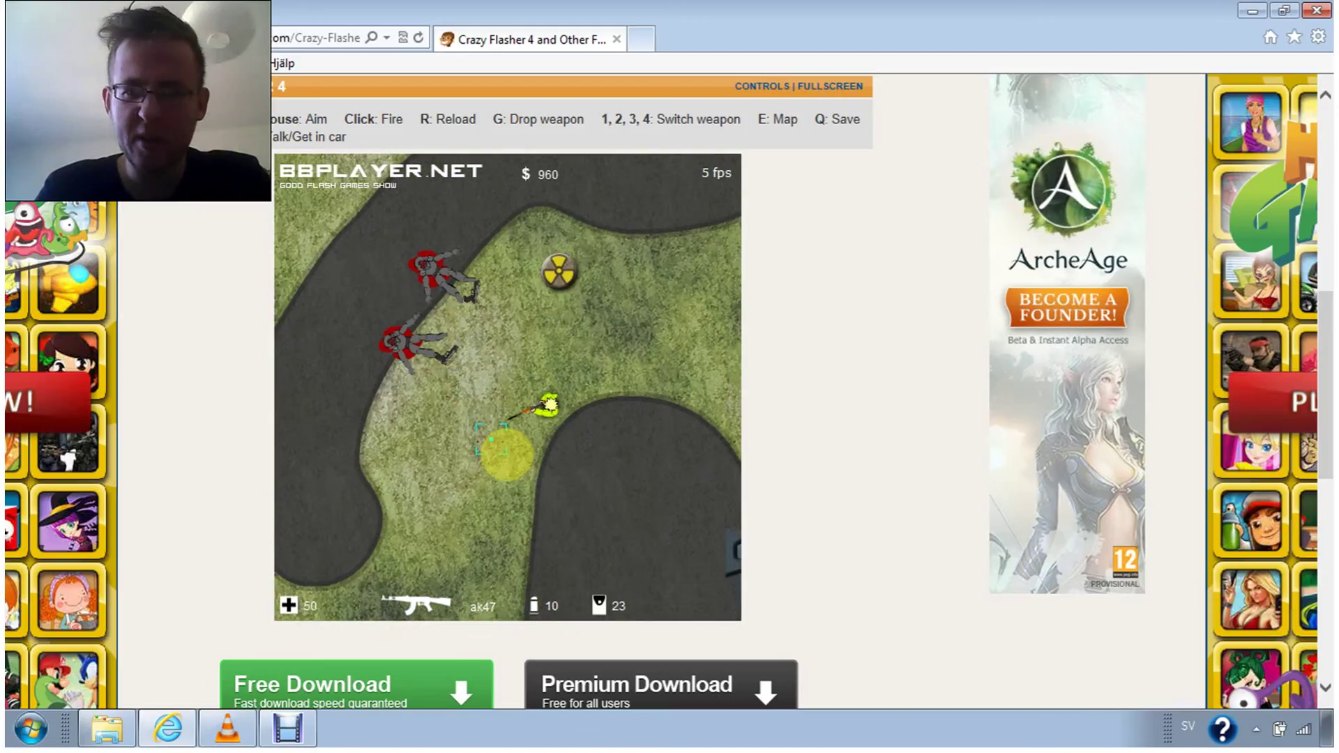
key("s")
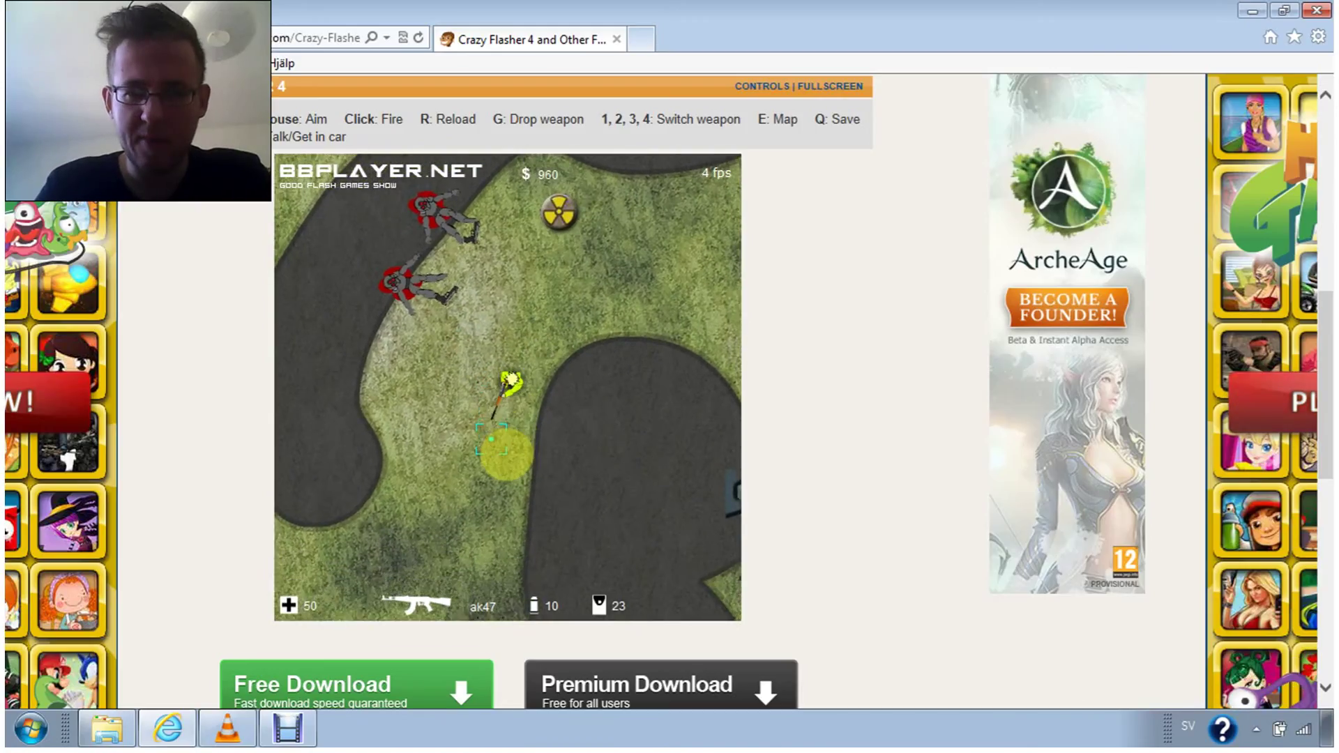
key("a")
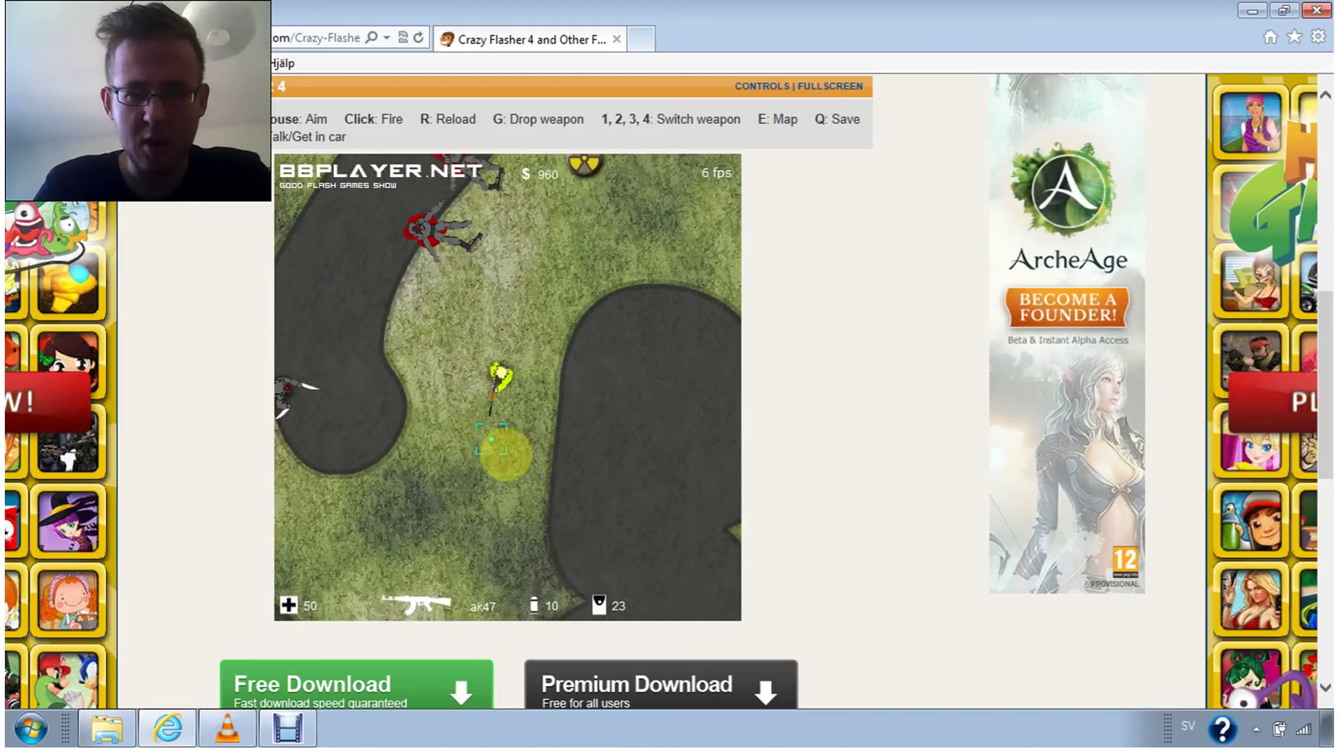
key("a")
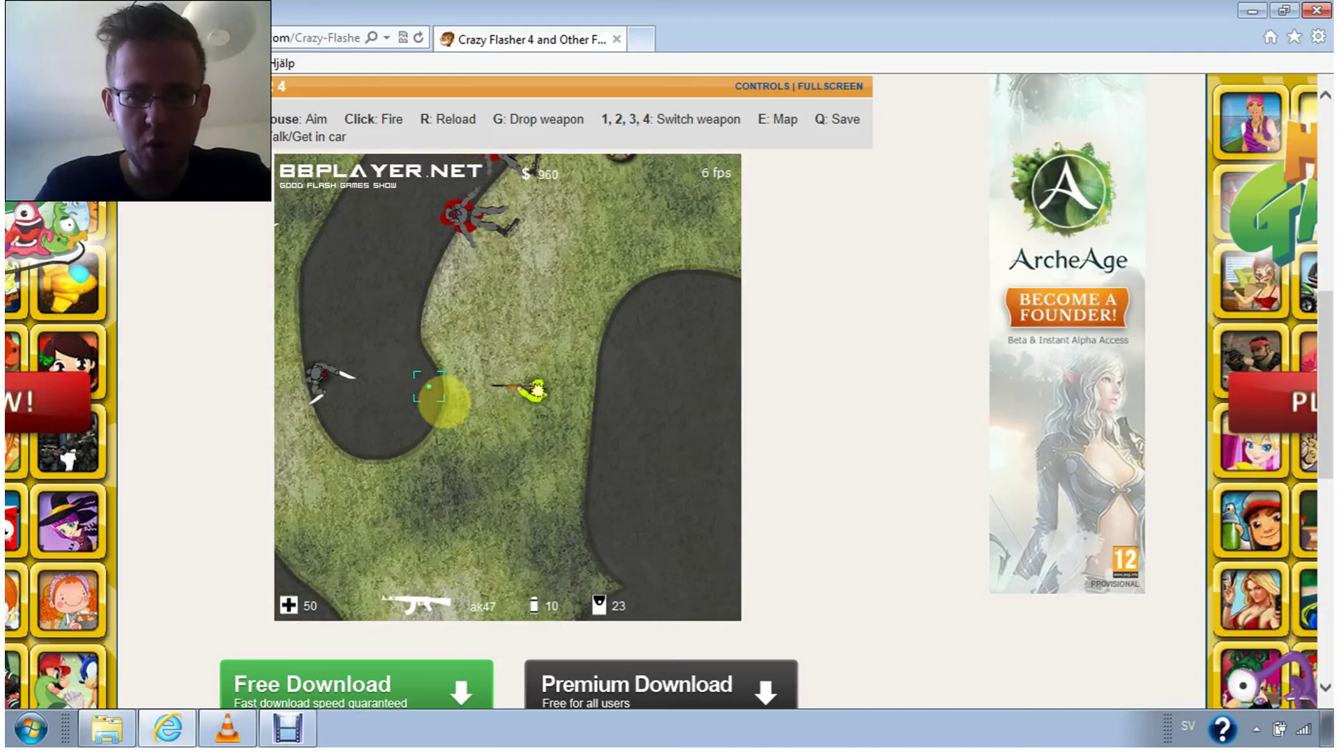
key("a")
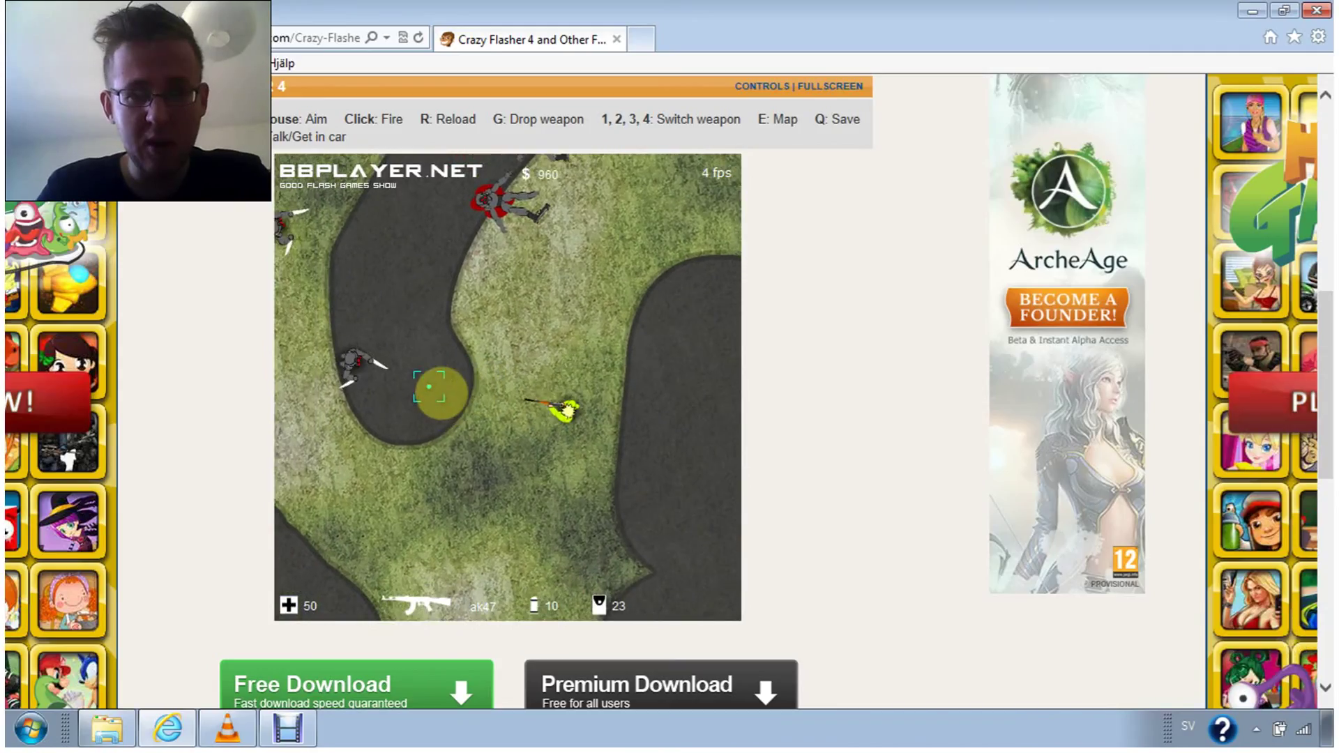
key("a")
key("s")
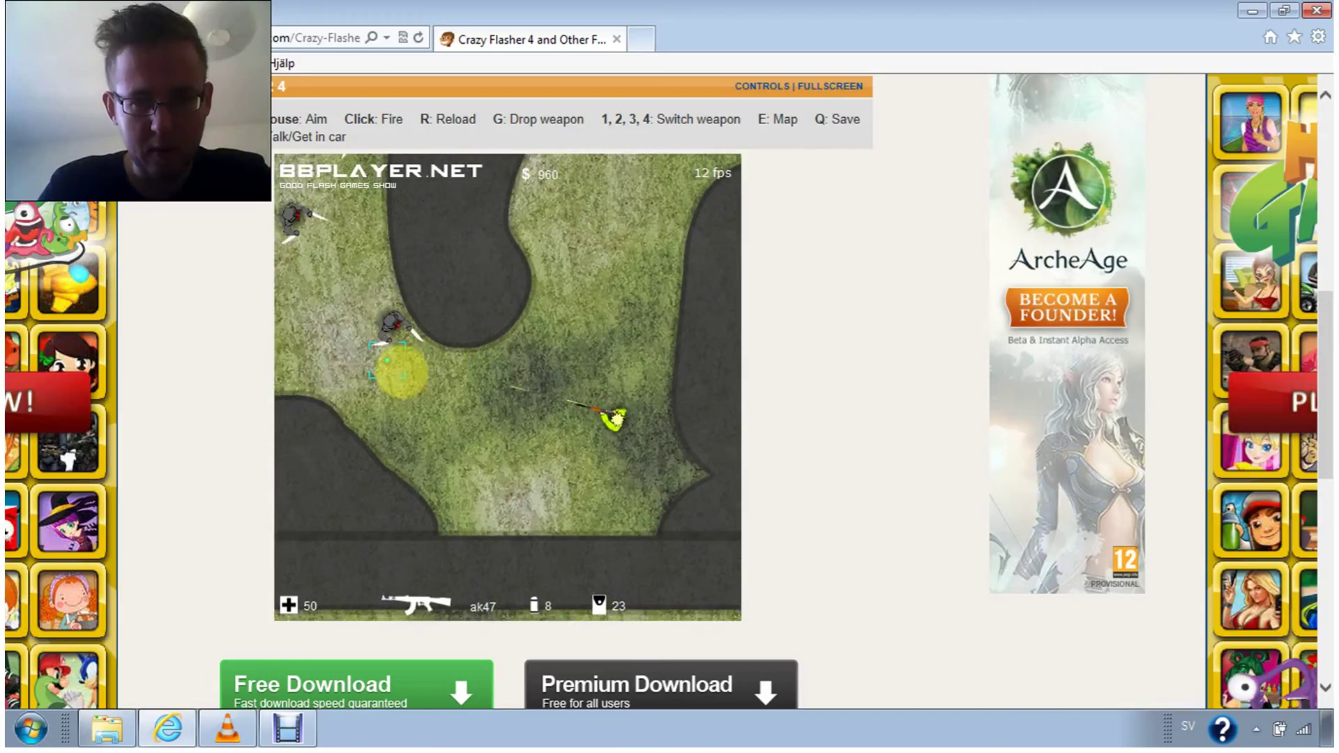
left_click_drag(417, 365, 396, 360)
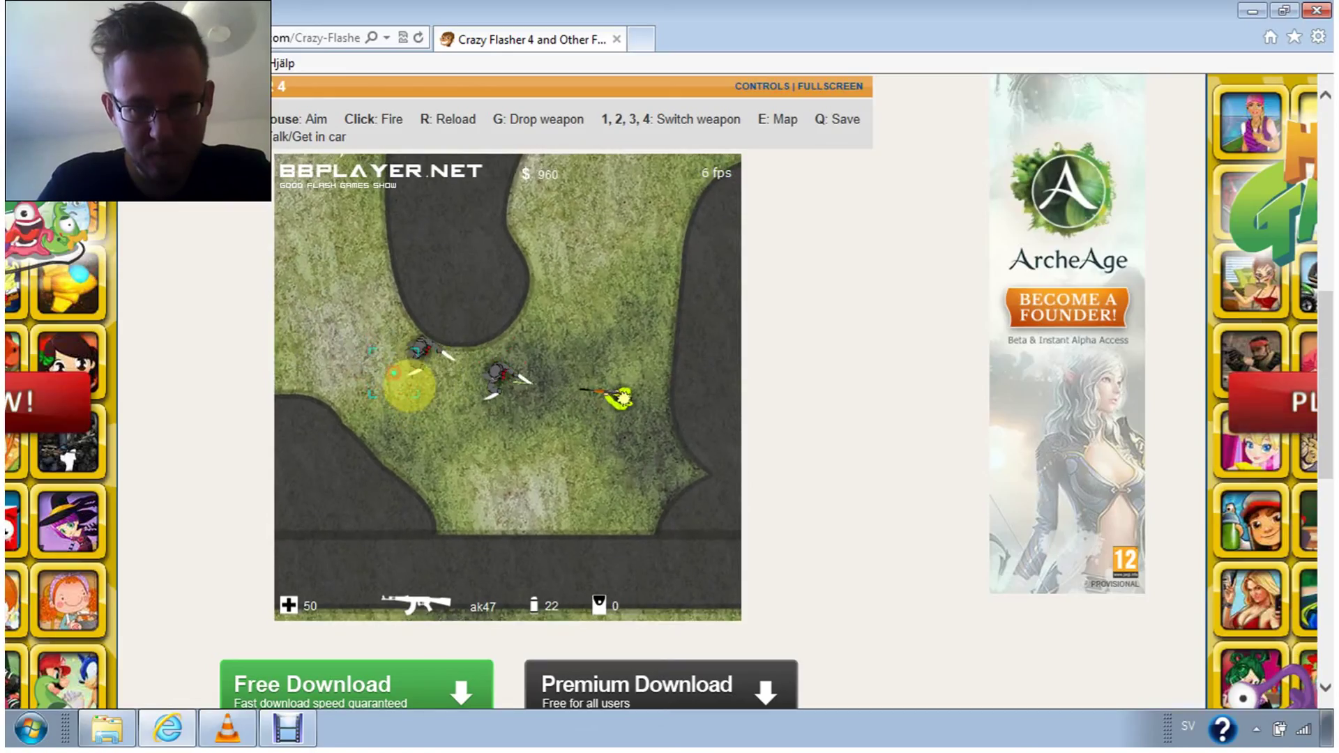
Kill the nearby and road enemies for $1260 and 17 kills, then pause and Continue
left_click_drag(370, 366, 392, 362)
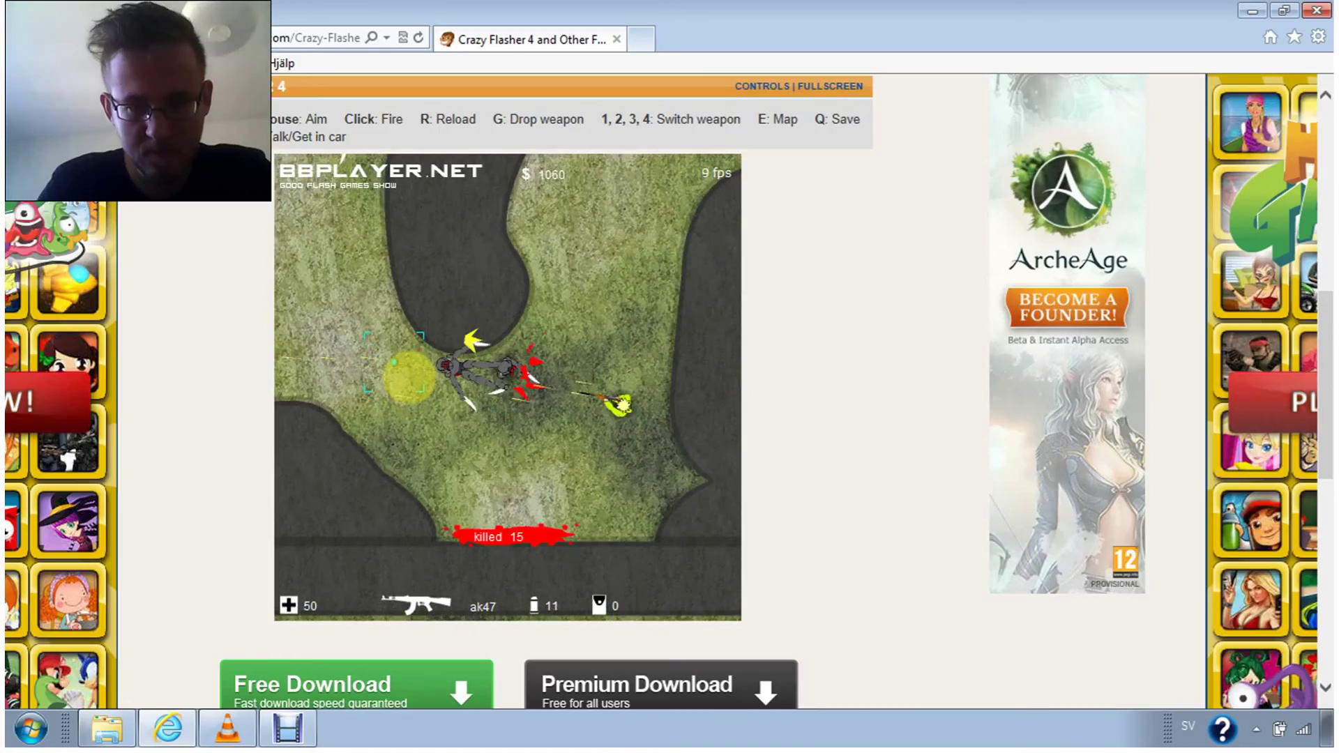
left_click(393, 363)
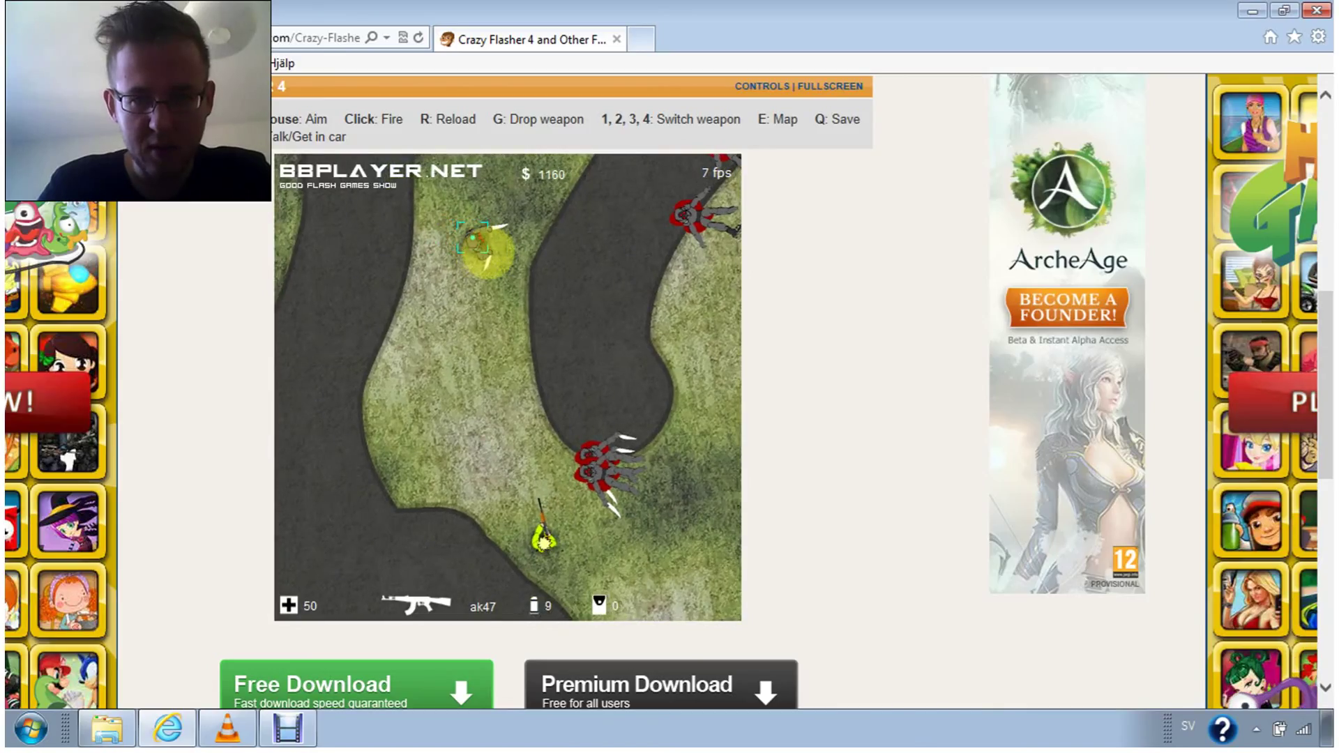
left_click(487, 246)
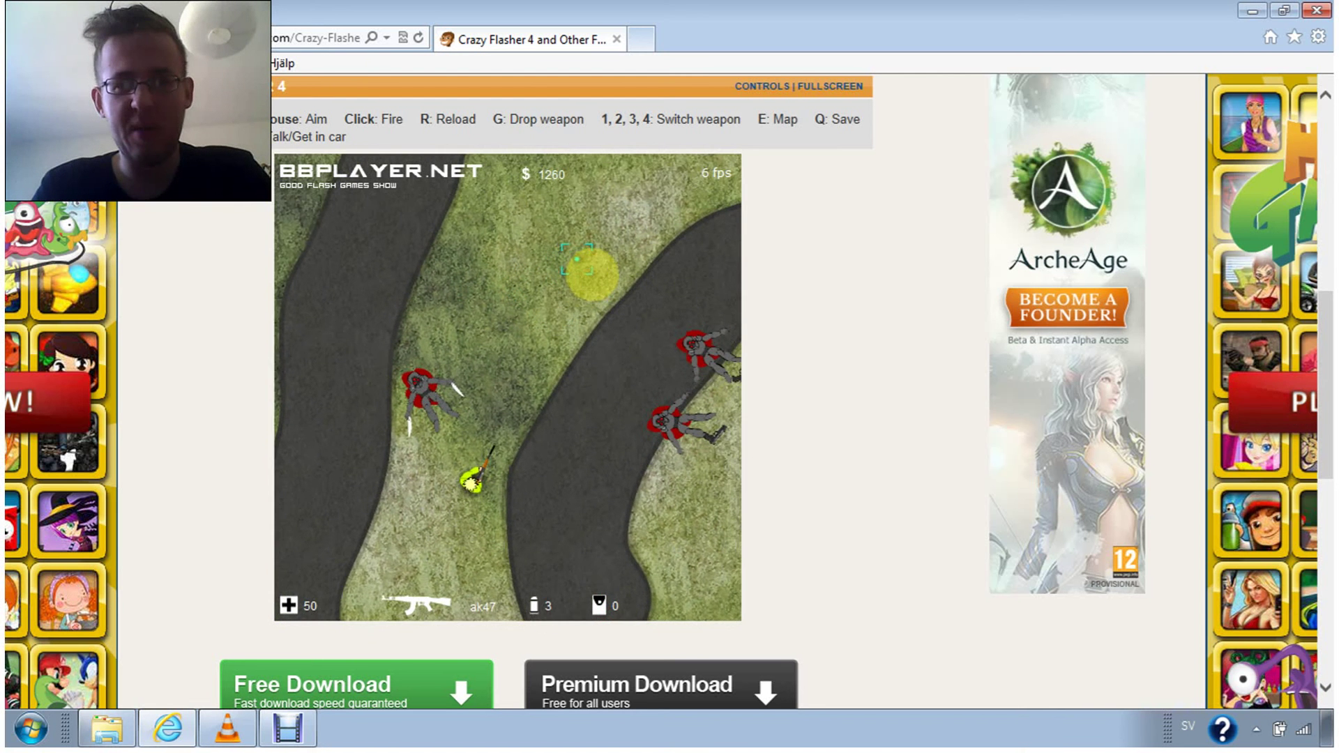
key("Escape")
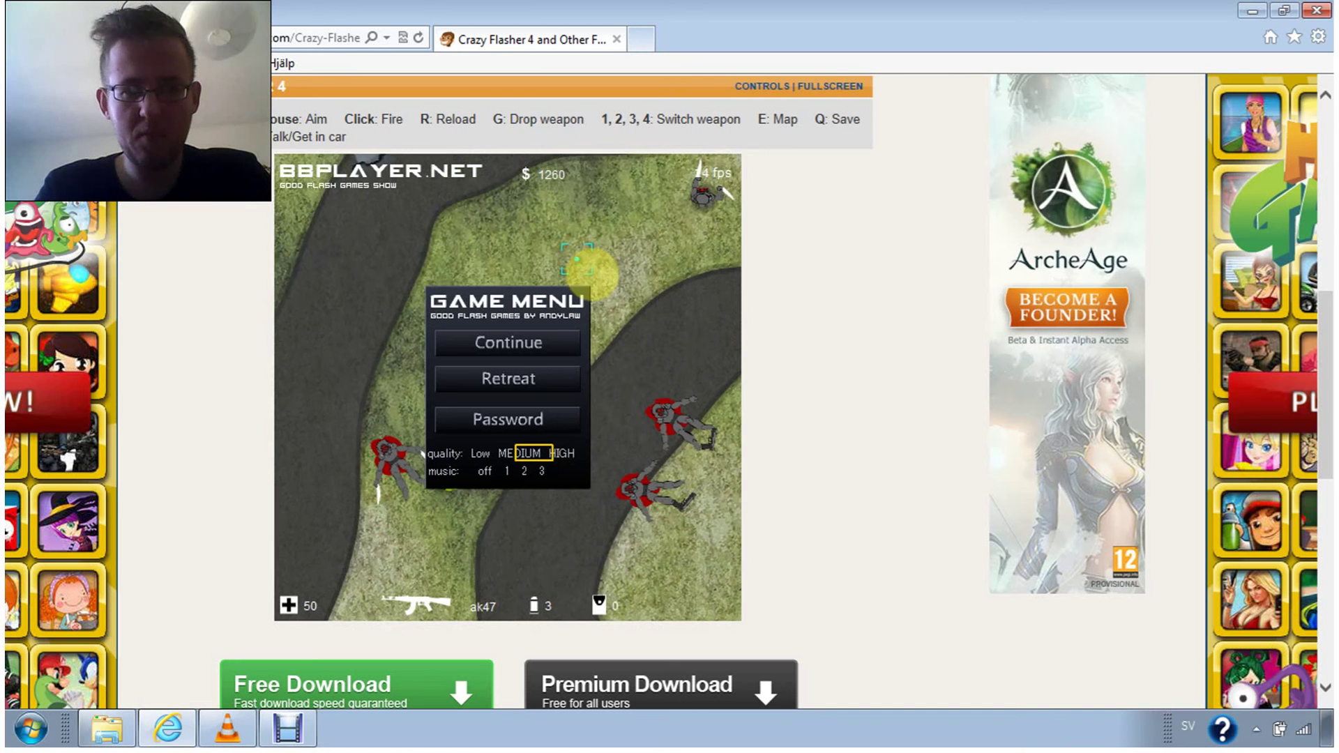
left_click(508, 345)
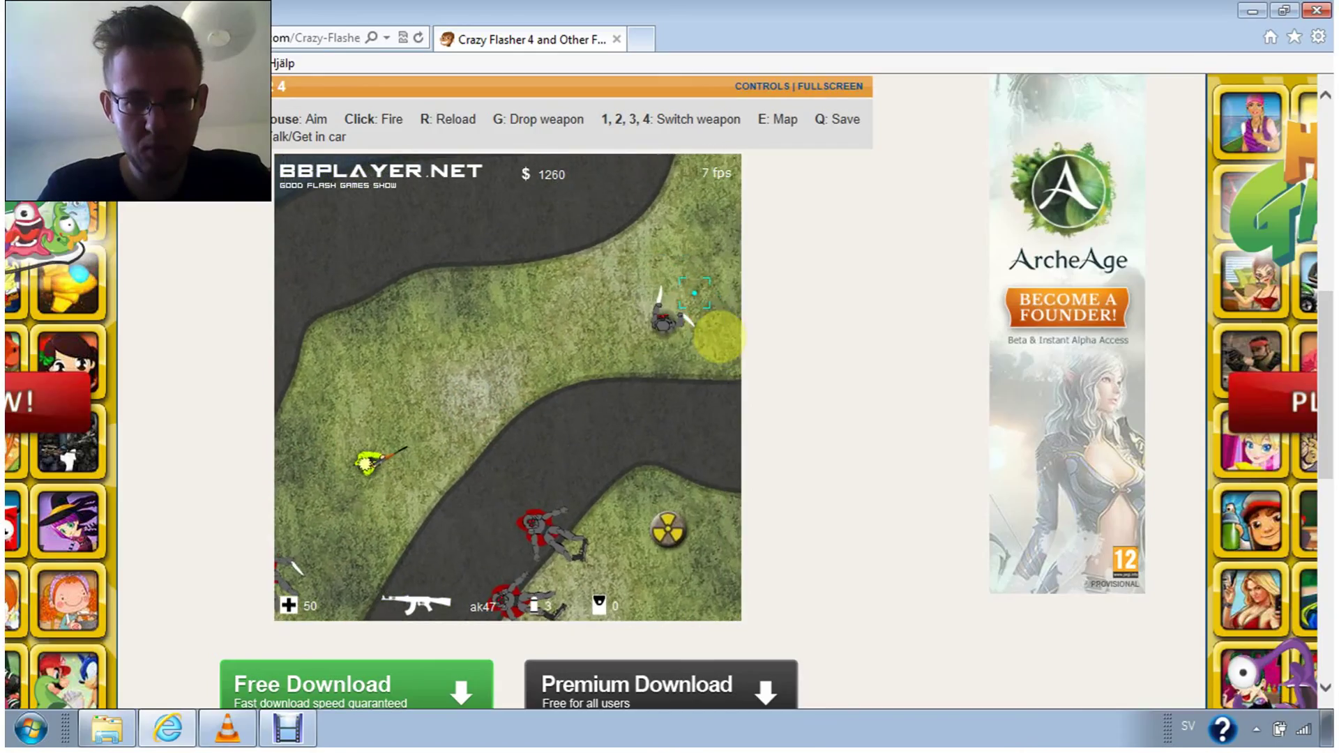
Drop the AK47 and empty the M9 at the enemy on the grass
key("g")
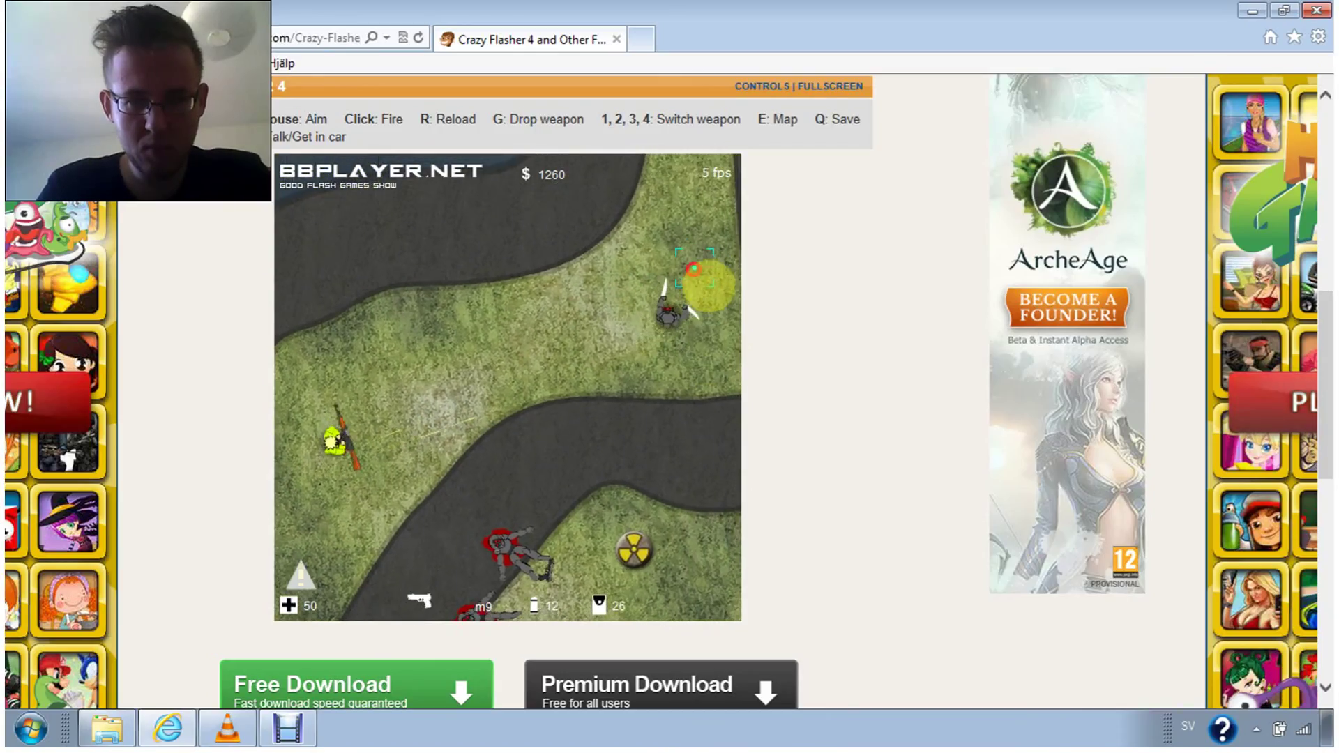
left_click(703, 316)
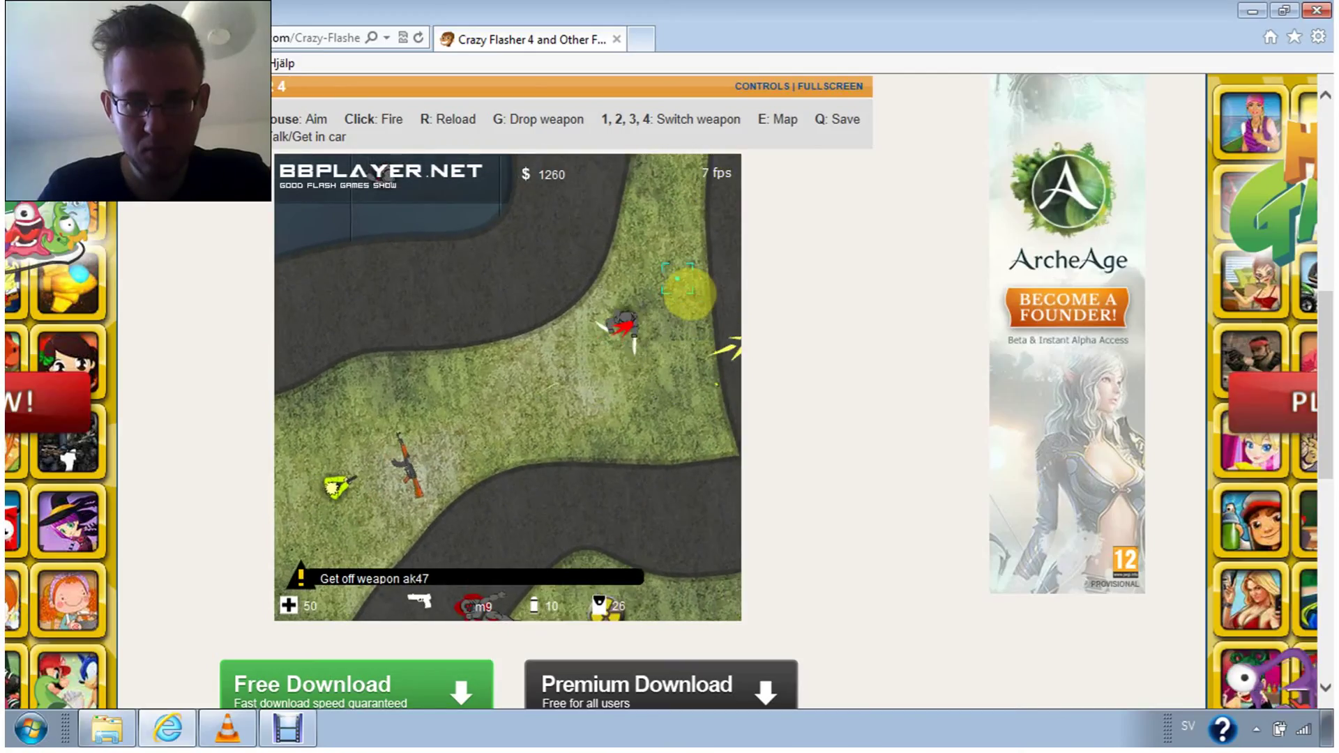
left_click(680, 288)
left_click(662, 274)
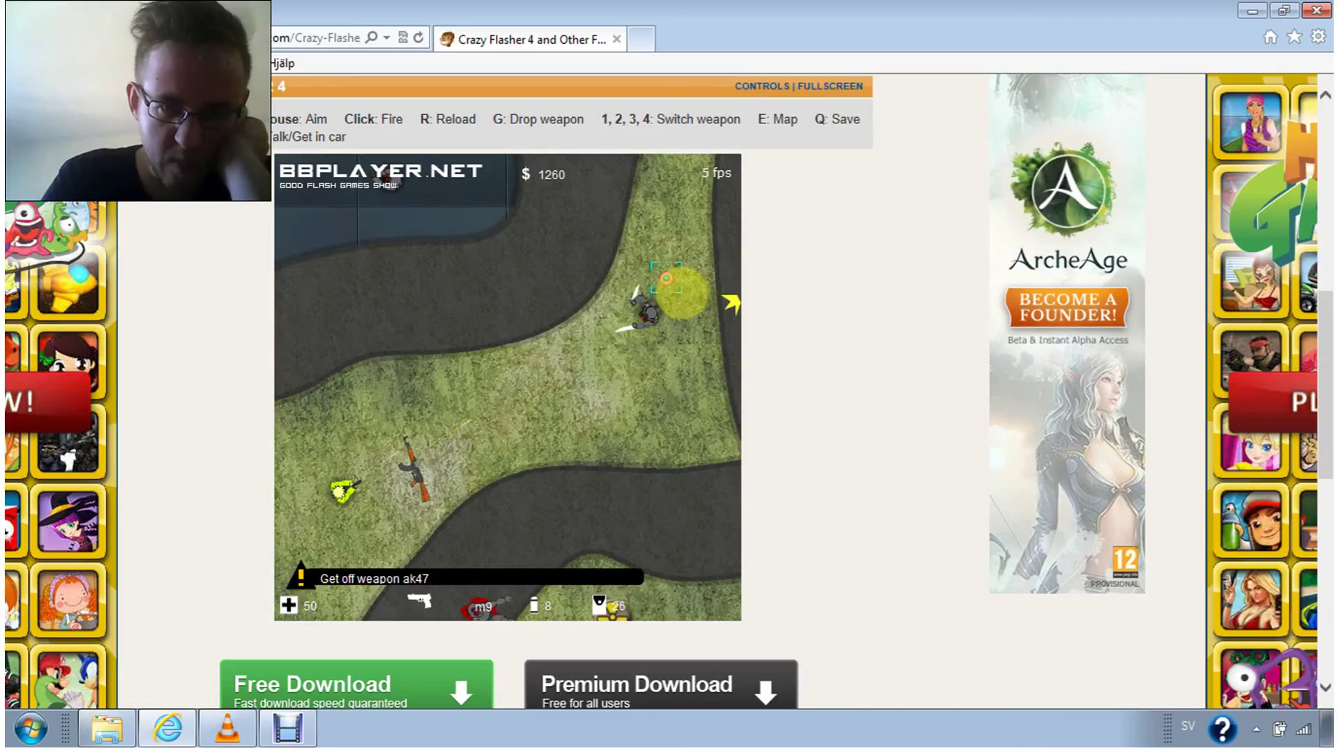
left_click(675, 281)
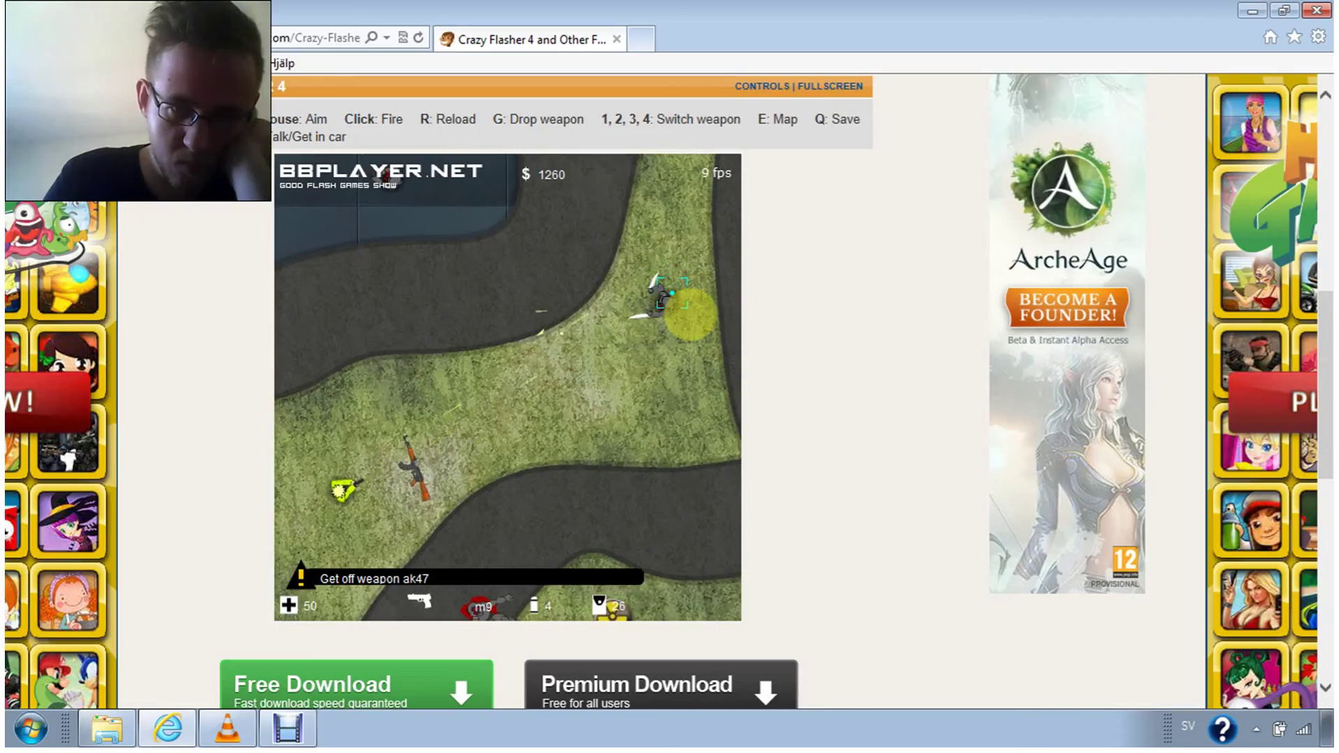
left_click(681, 289)
left_click(682, 294)
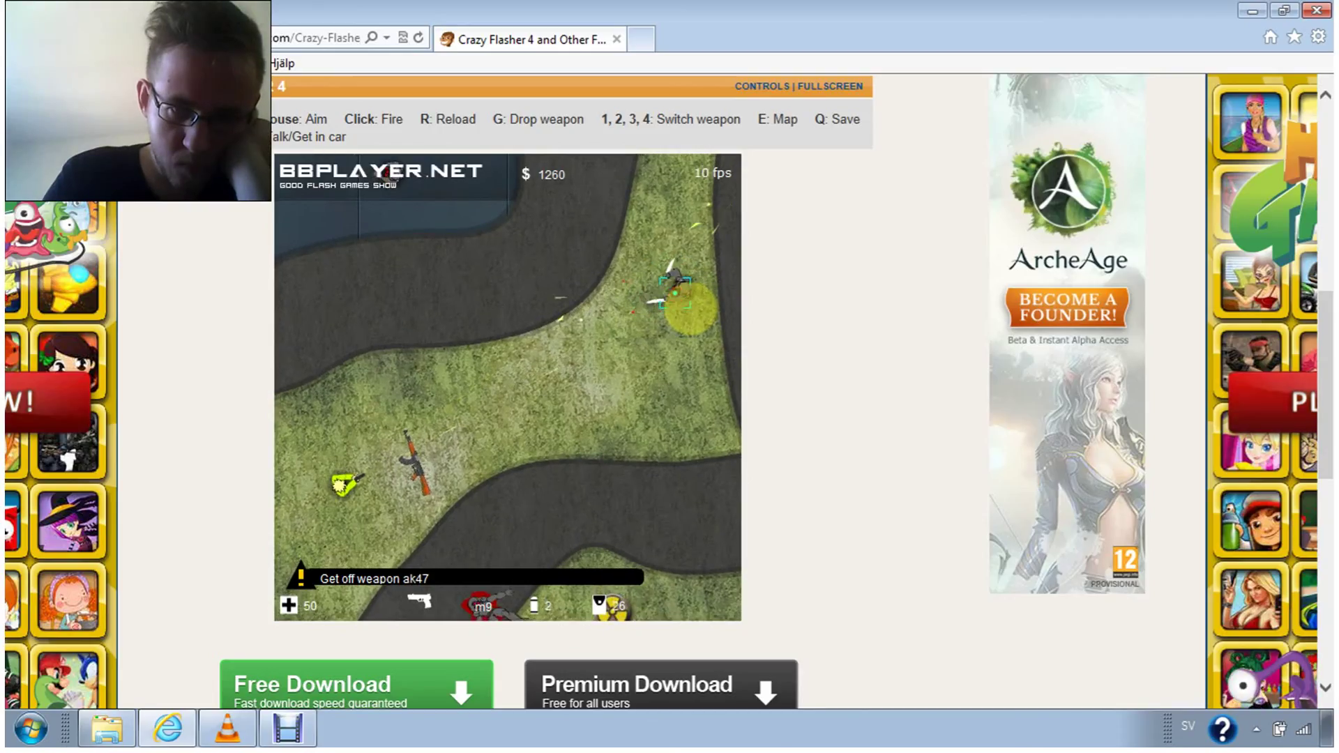
left_click(670, 274)
left_click(670, 275)
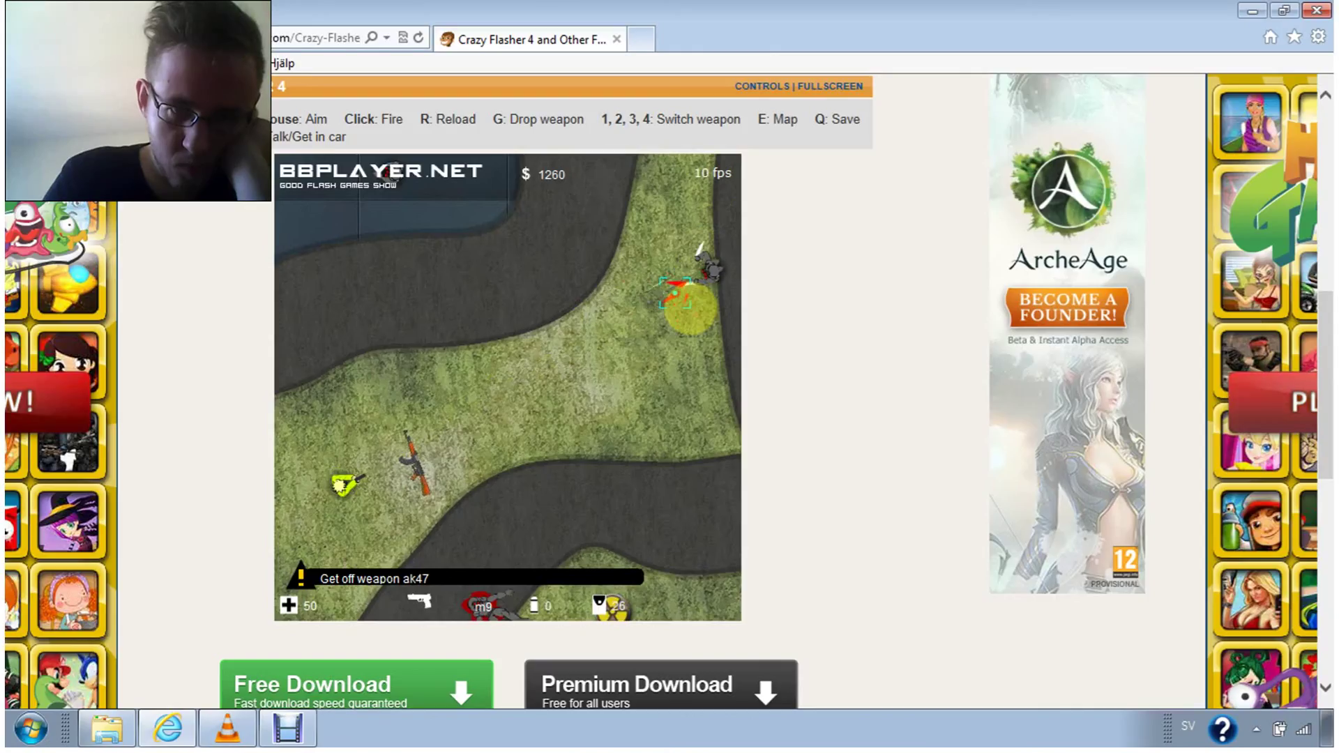
Keep firing the M9 at the enemy at the grass edge
left_click(693, 282)
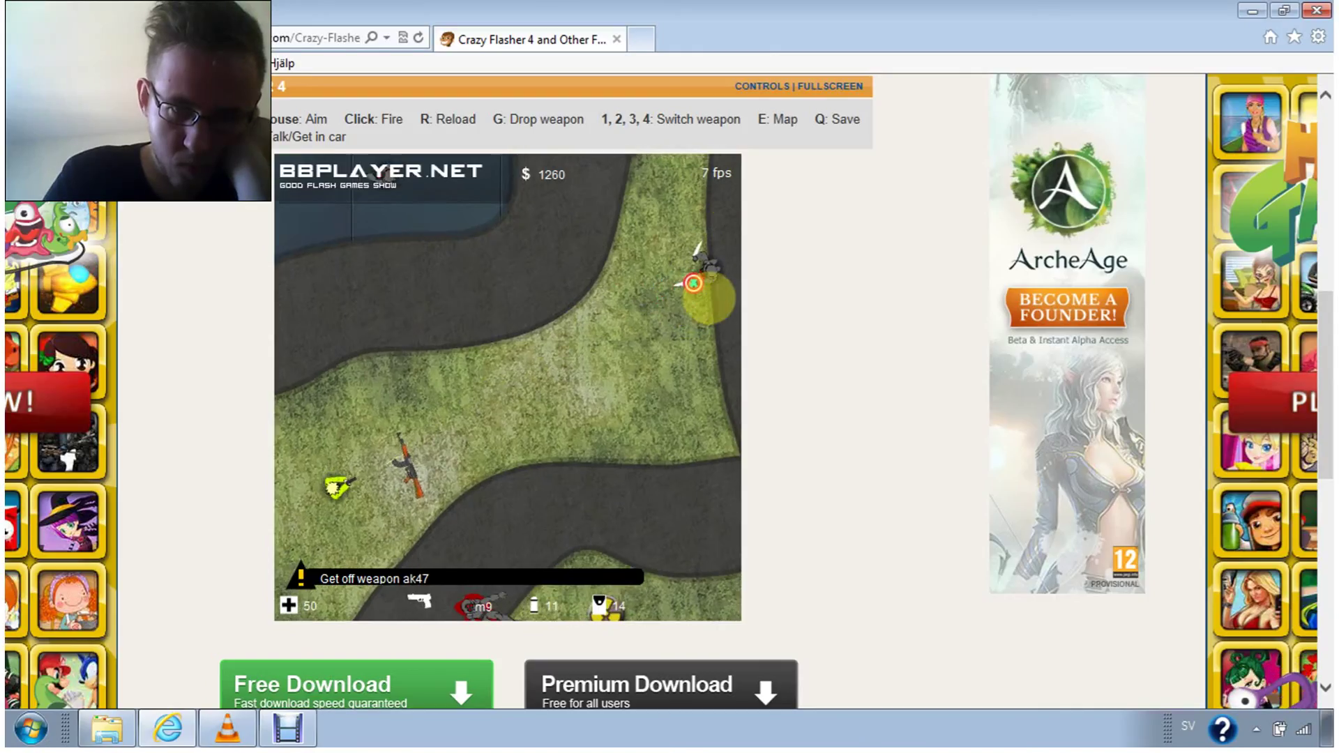
left_click(693, 282)
left_click(693, 282)
left_click(693, 283)
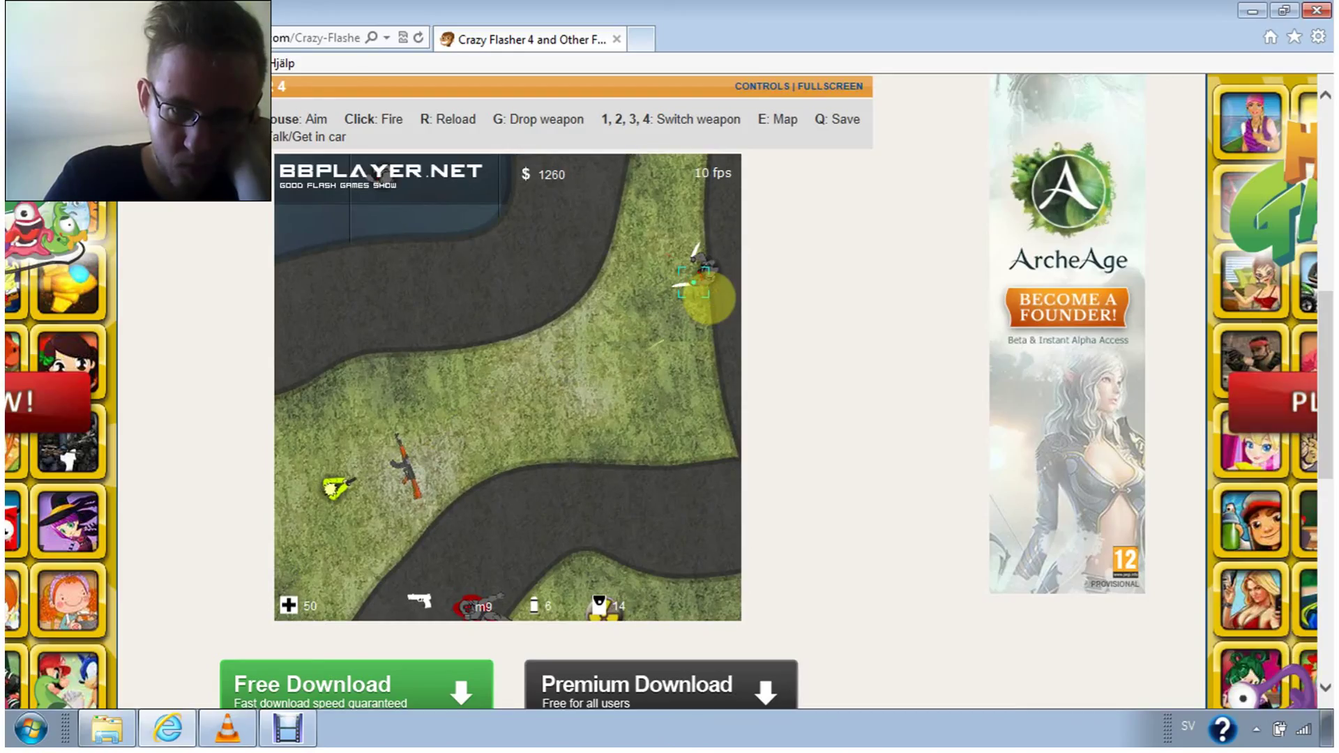
left_click(694, 283)
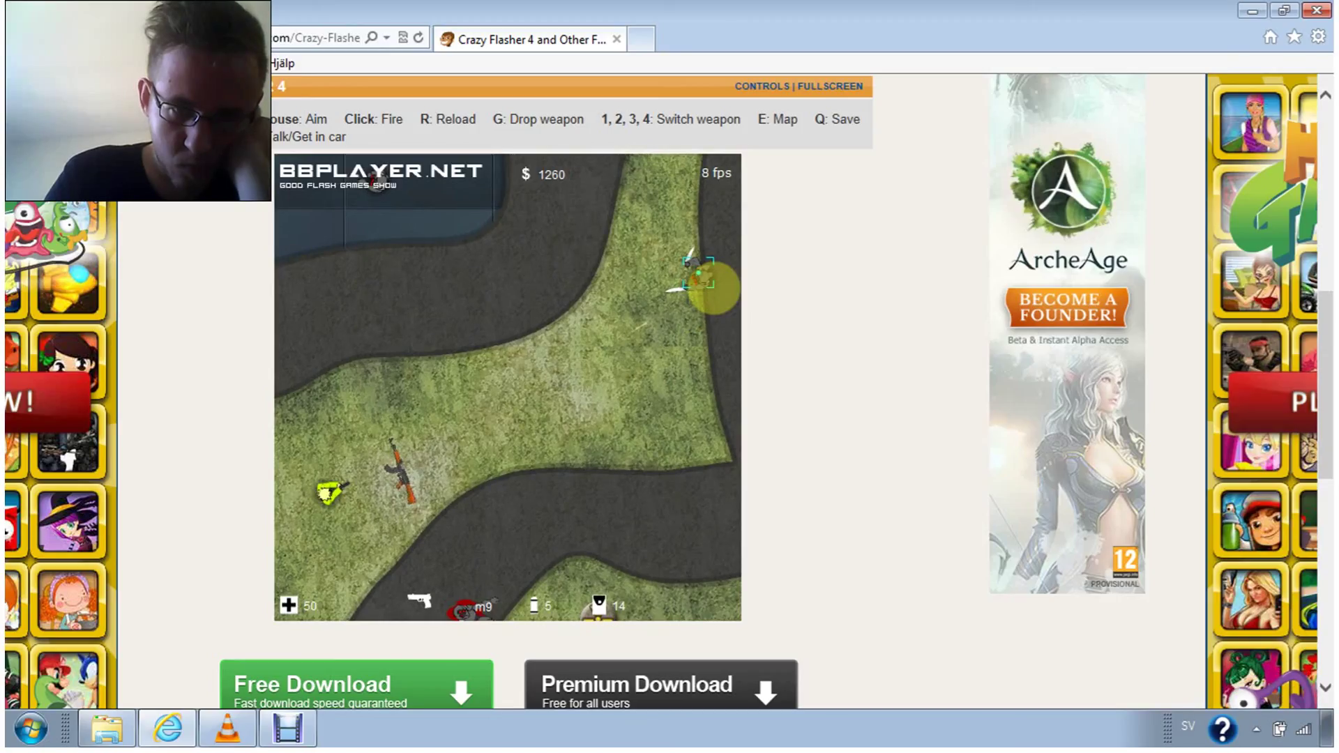
left_click(712, 277)
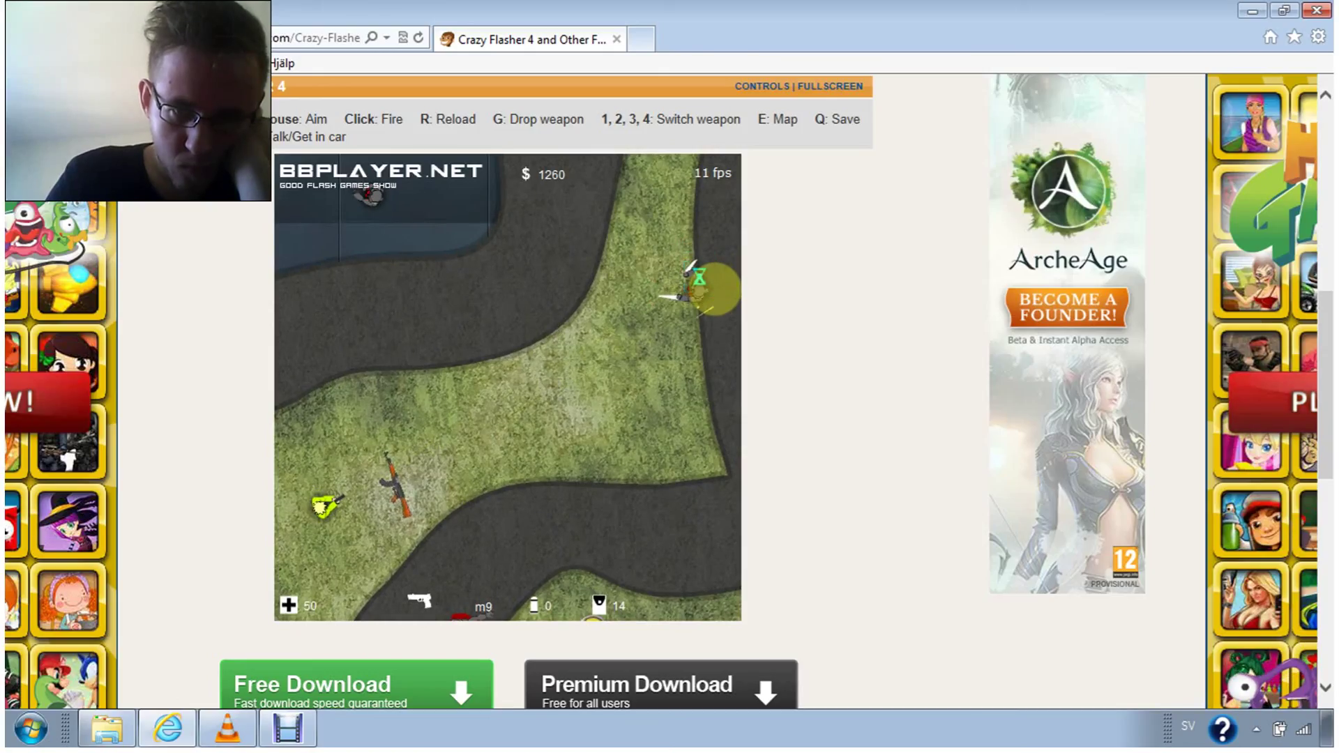
Reload the M9 and kill the approaching enemy, the 18th kill, lifting cash to $1360
key("r")
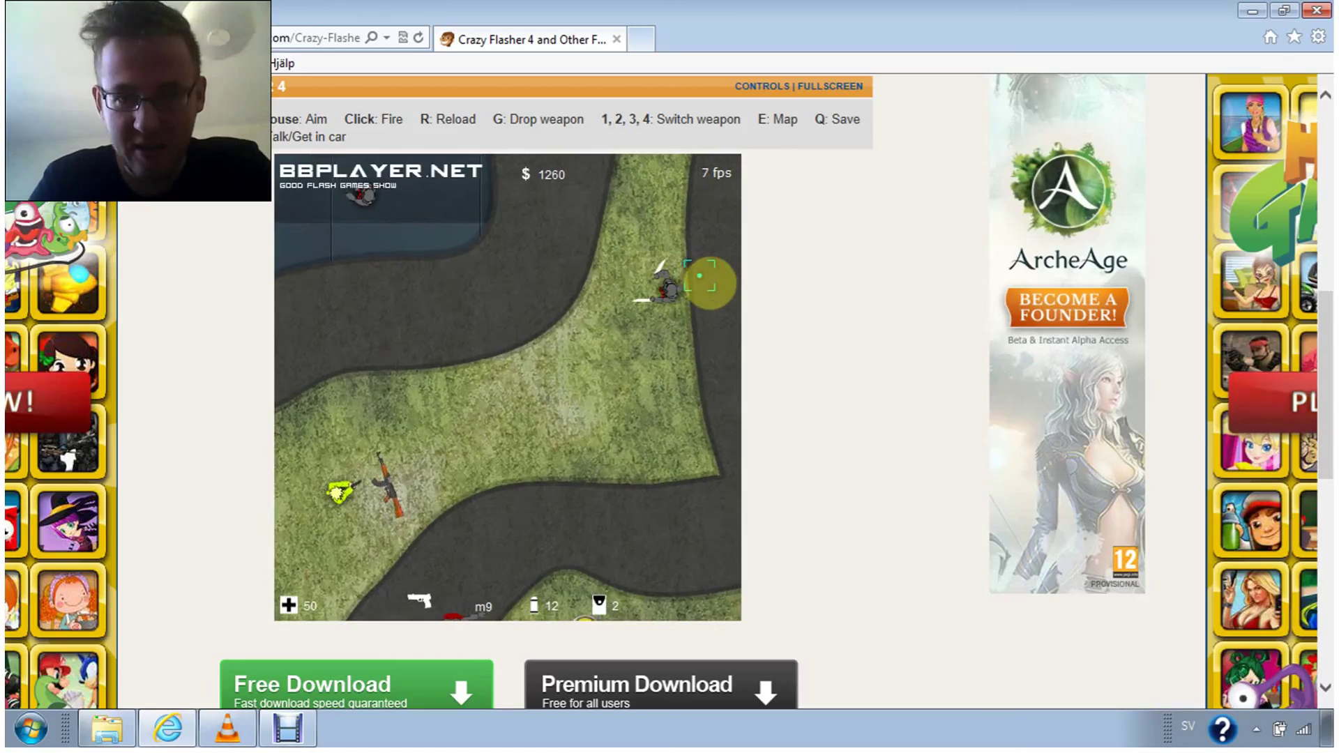
left_click(711, 280)
left_click(696, 262)
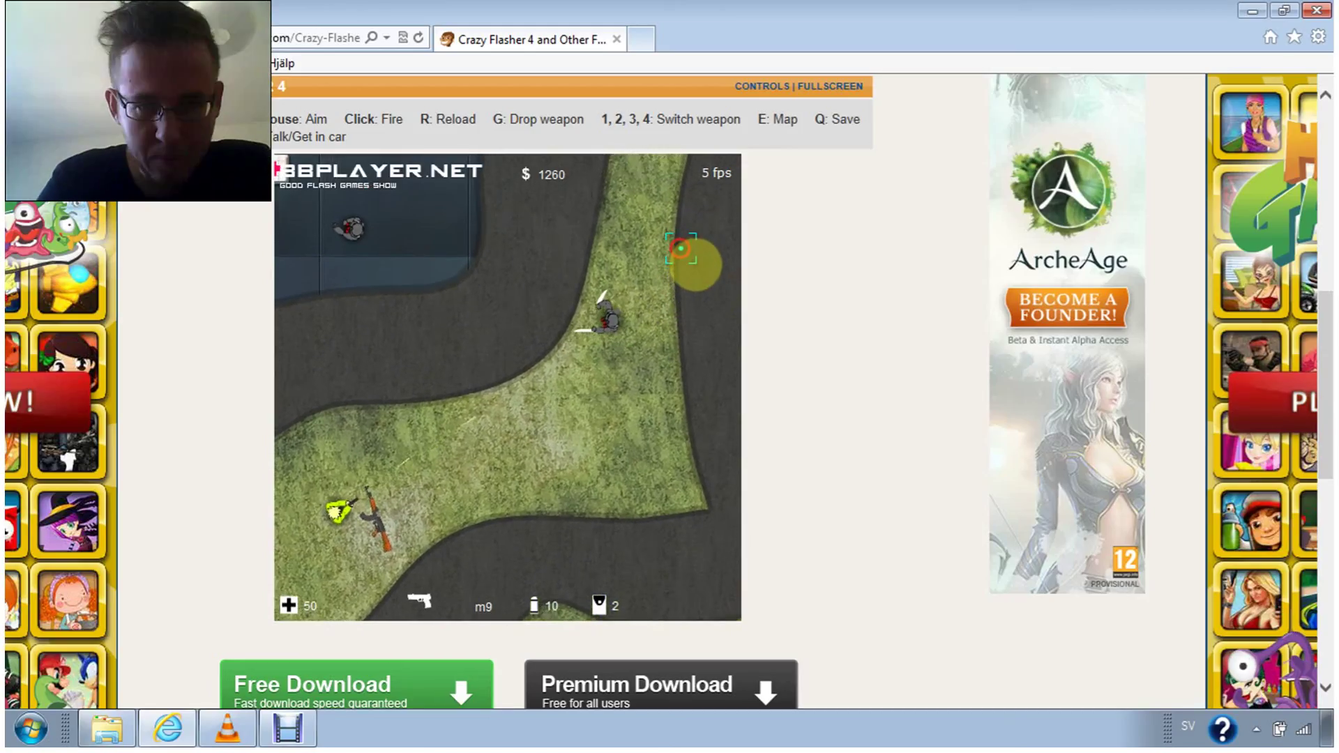
left_click(697, 262)
left_click(681, 252)
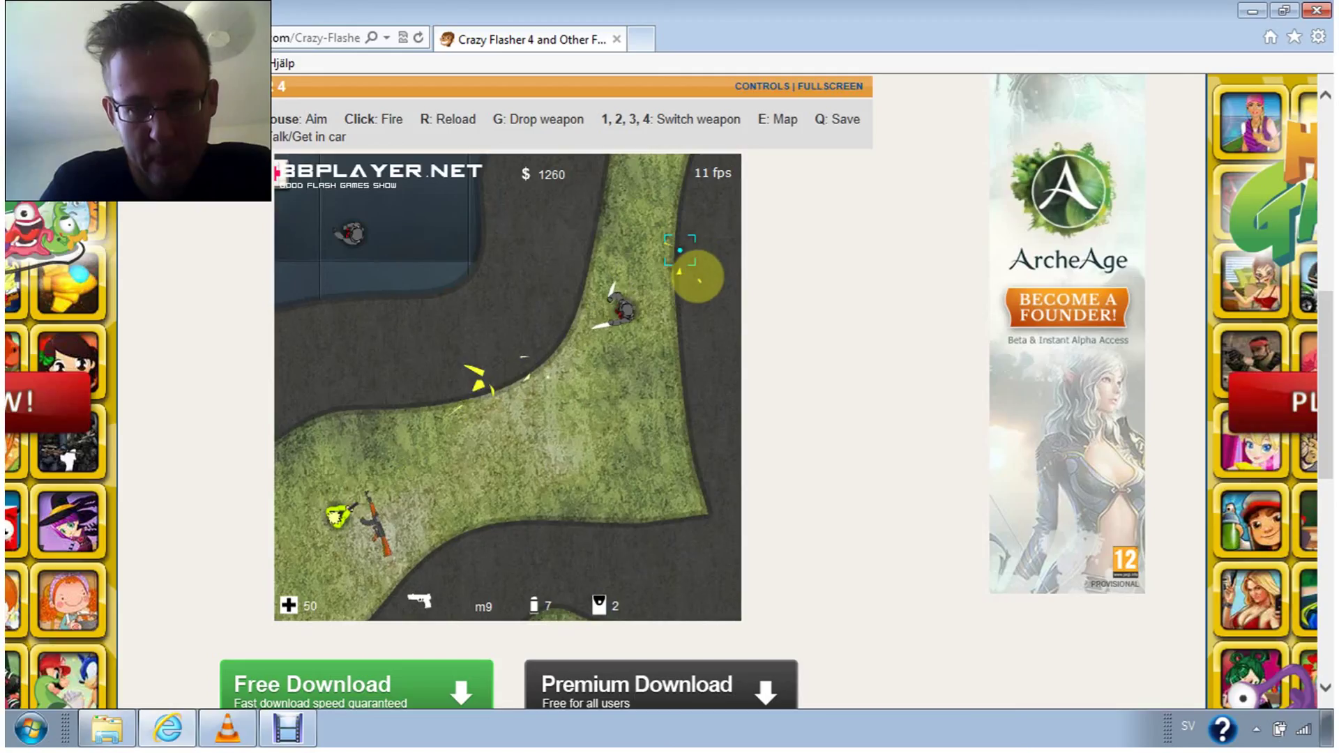
key("w")
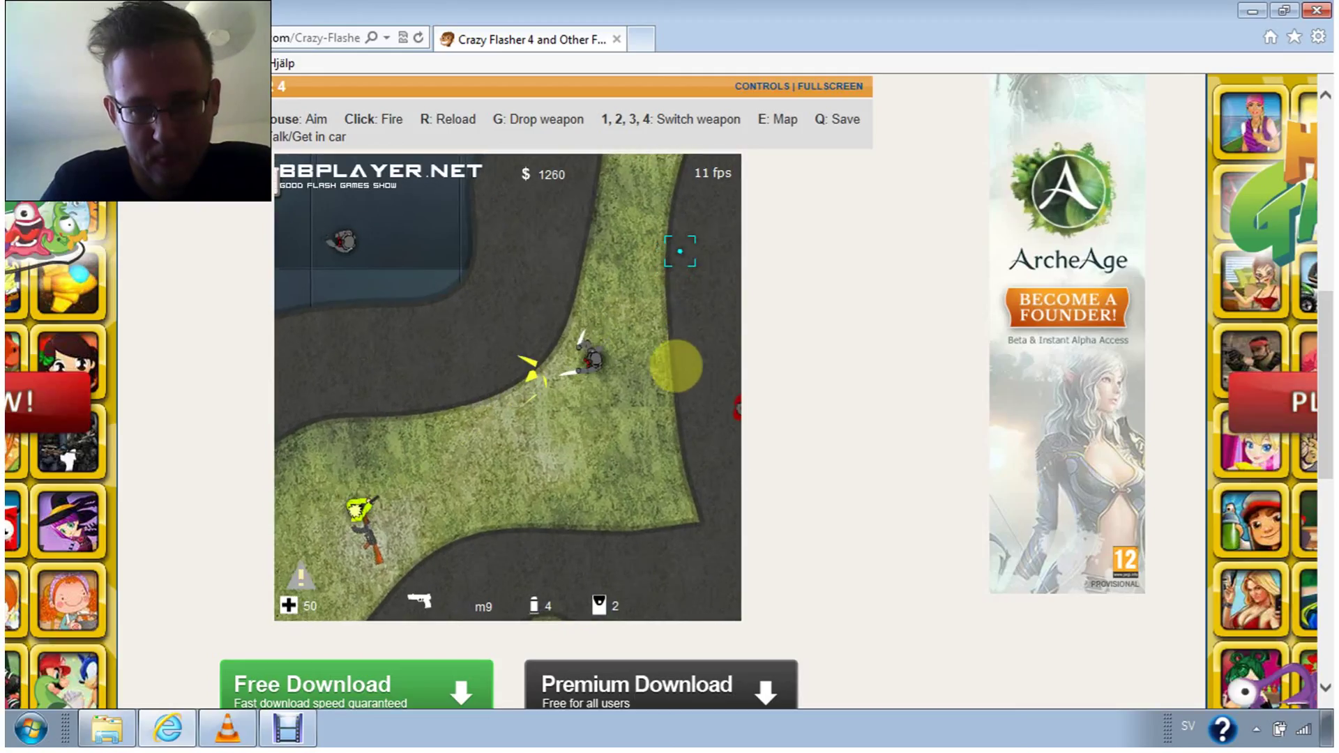
left_click(649, 373)
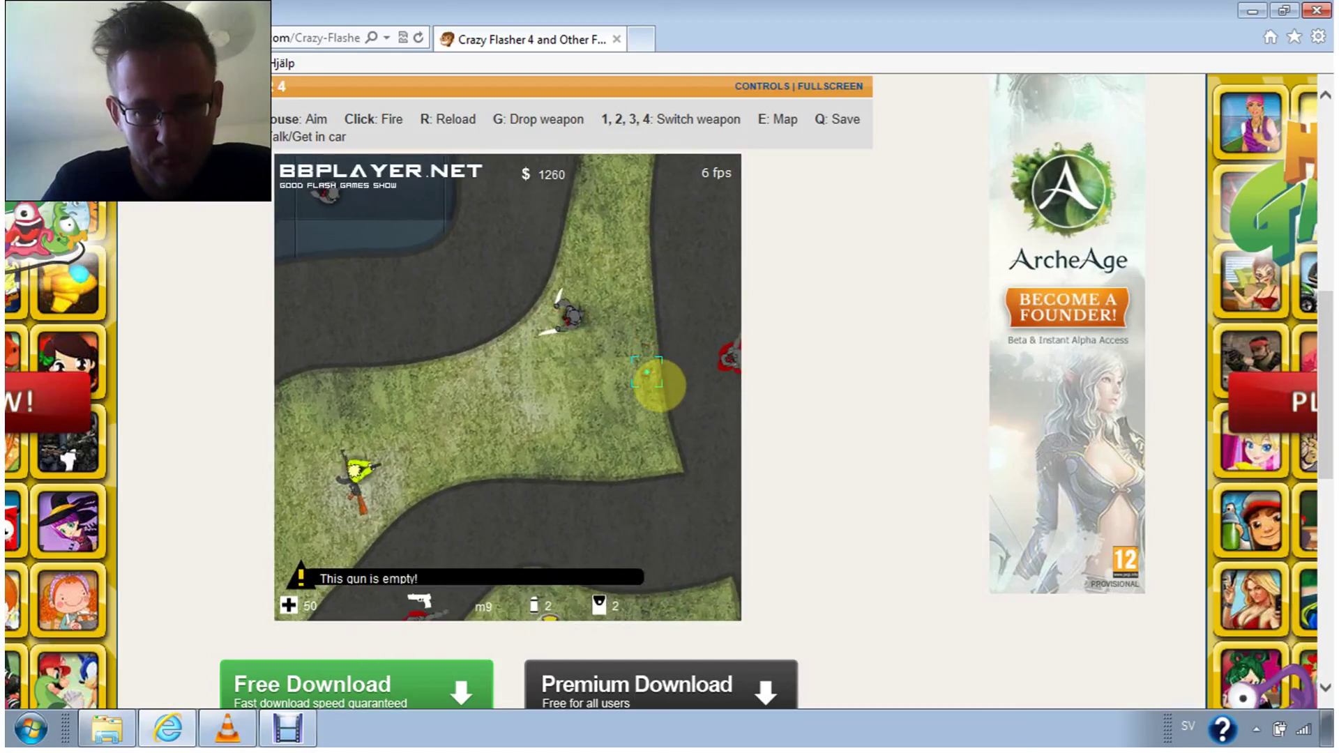
left_click(654, 375)
Reload, walk up the road, and drop the empty M9 for the knife
key("r")
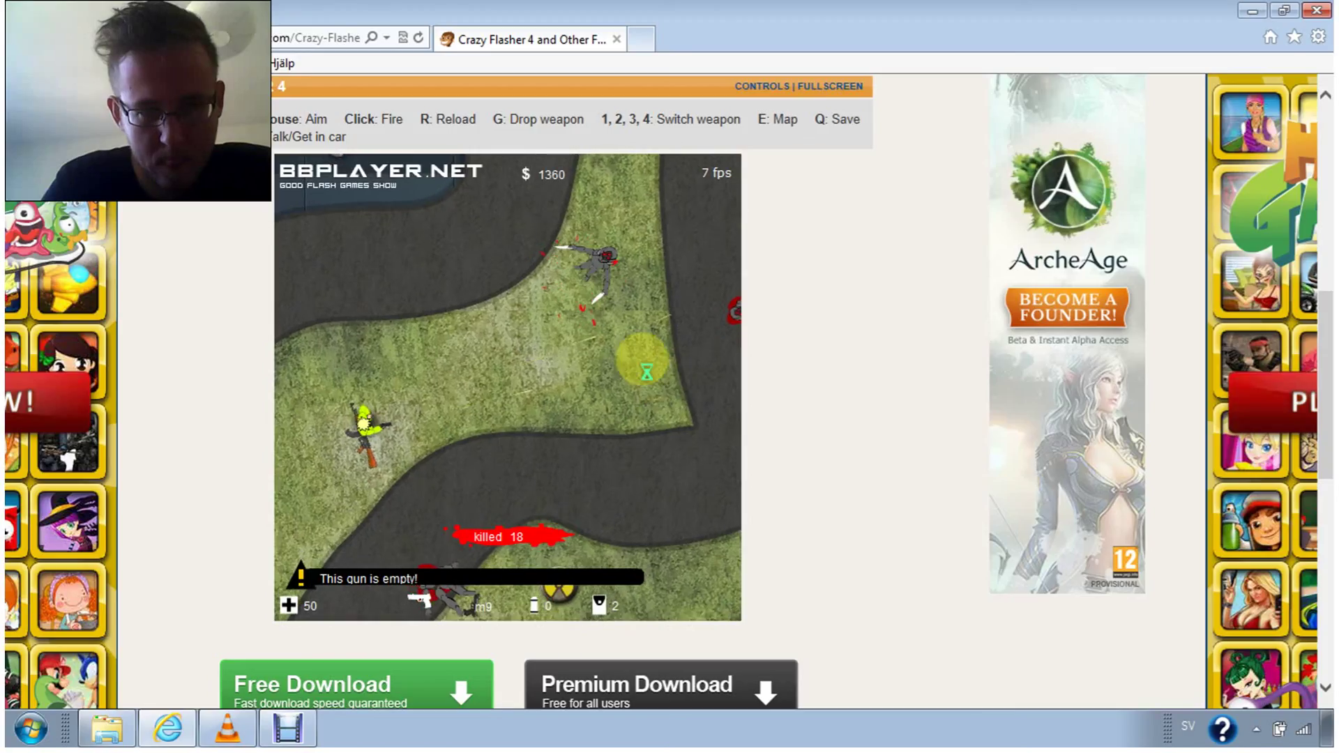
key("w")
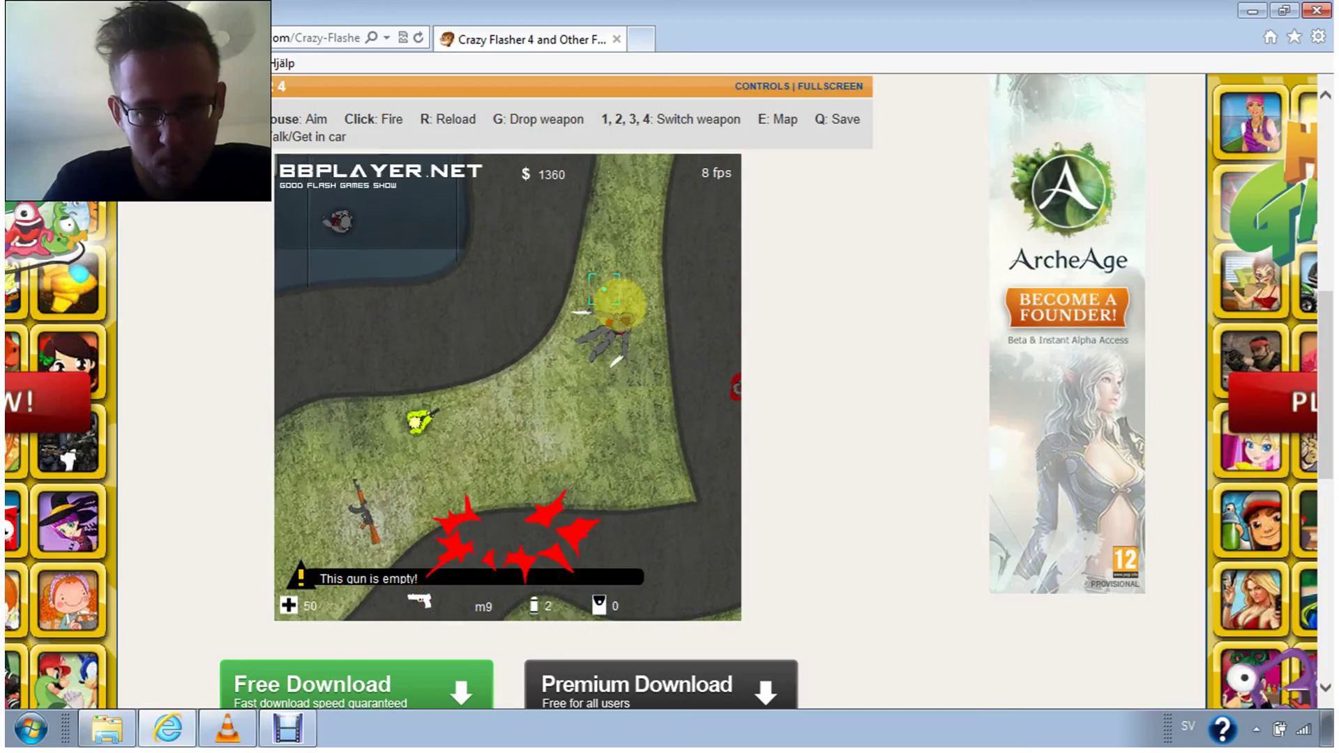
key("w")
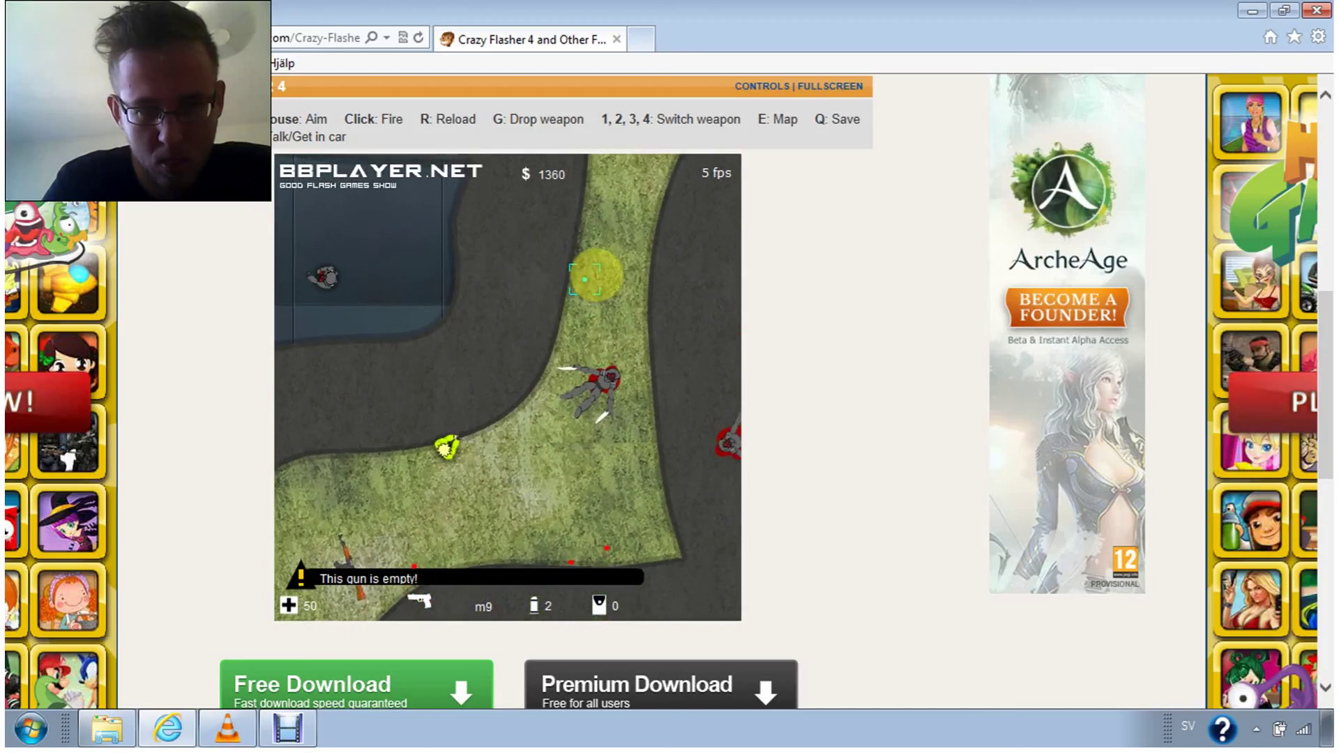
key("w")
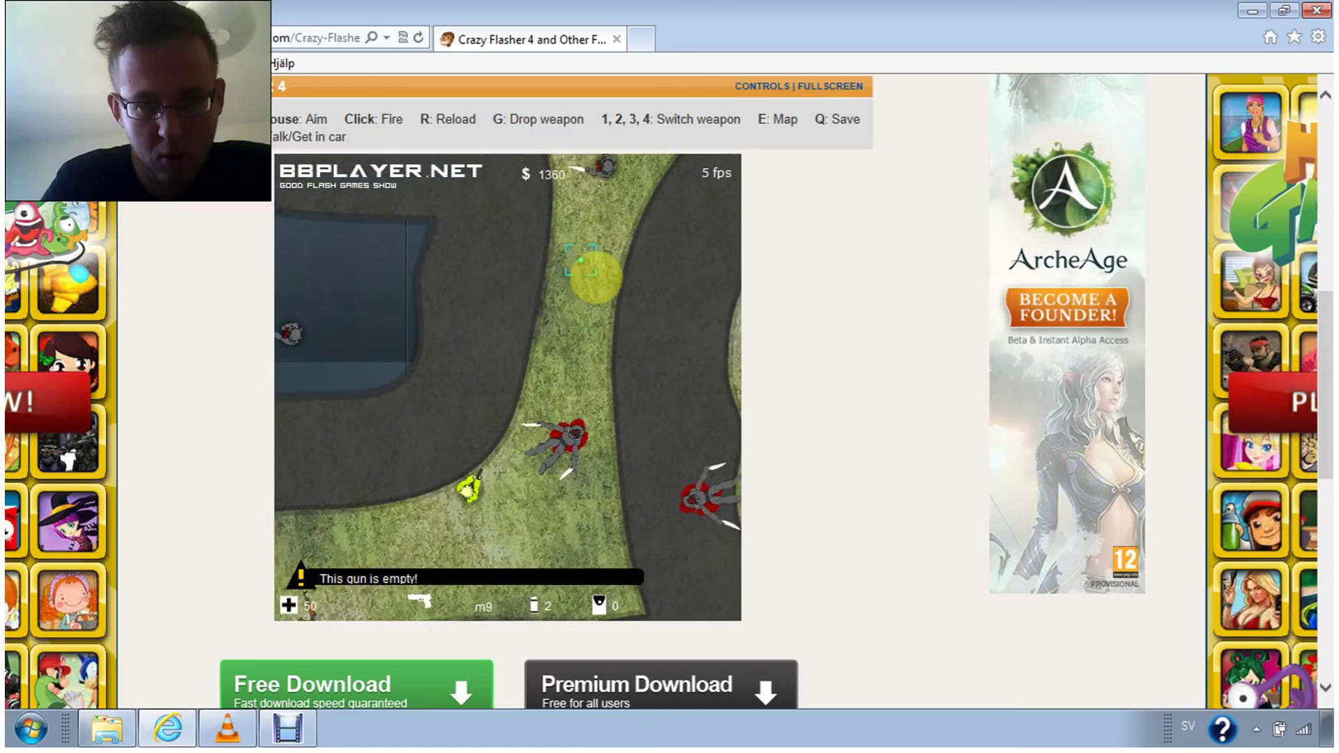
key("w")
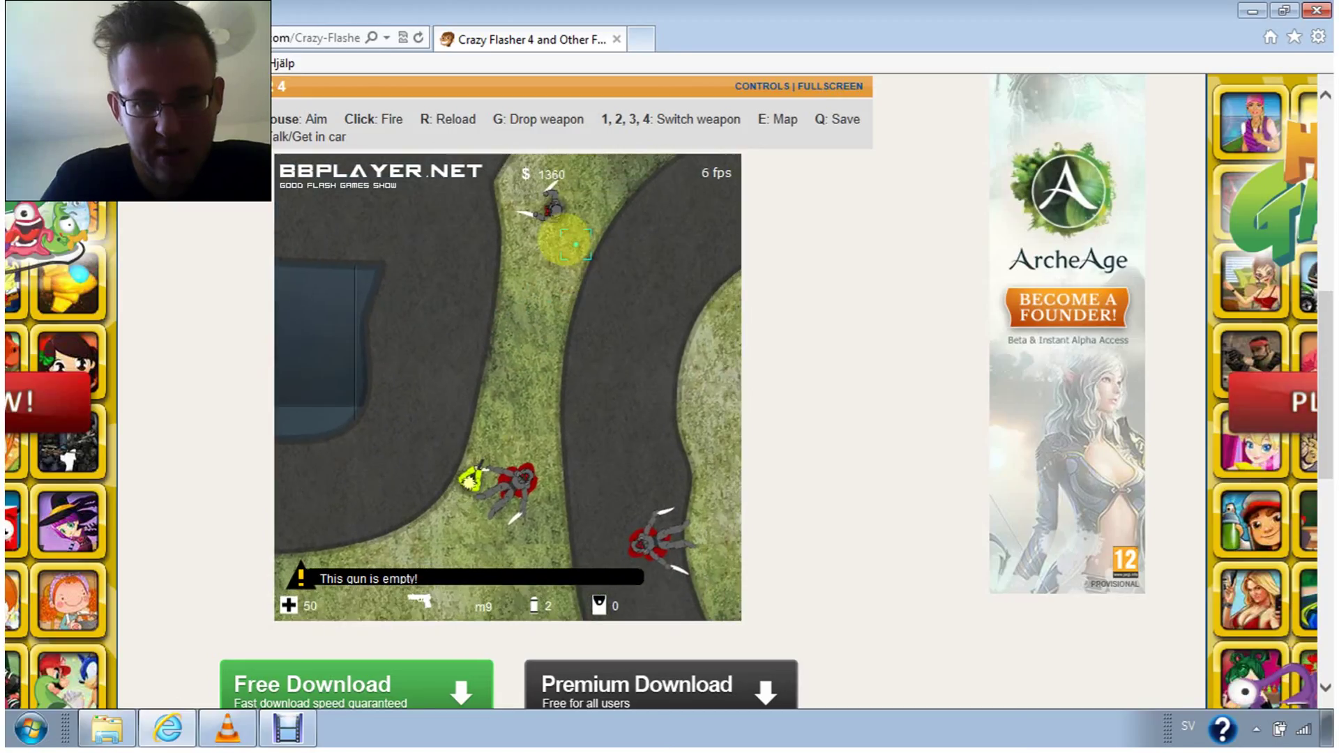
key("w")
Drop the empty M9 to switch to the knife and close in on the enemy
key("g")
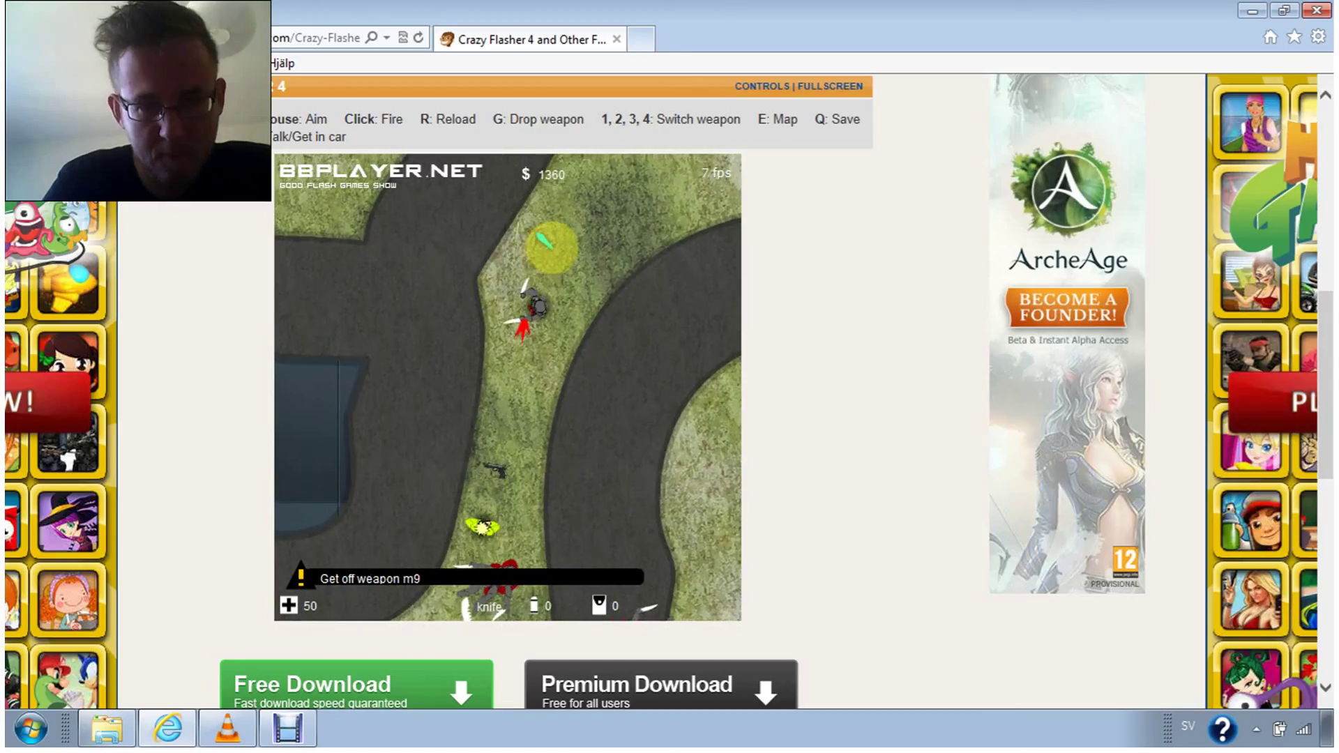
key("w")
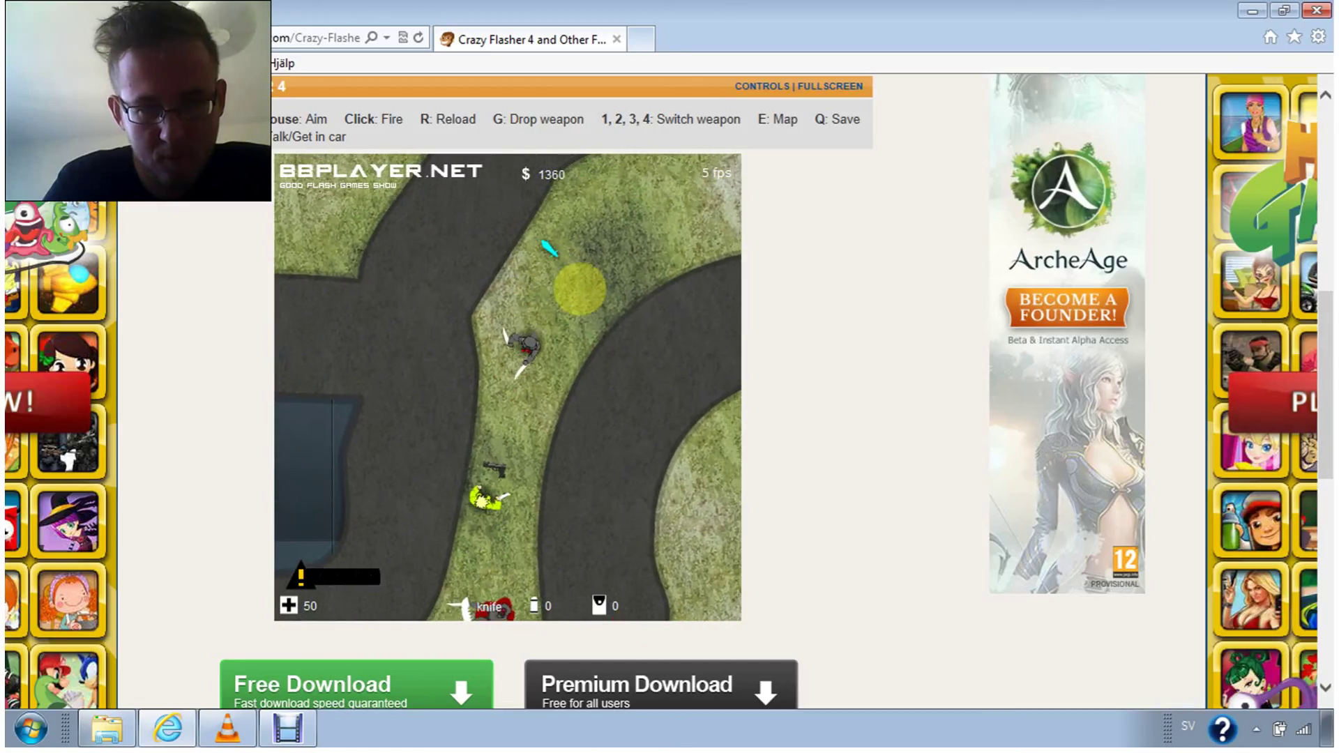
key("s")
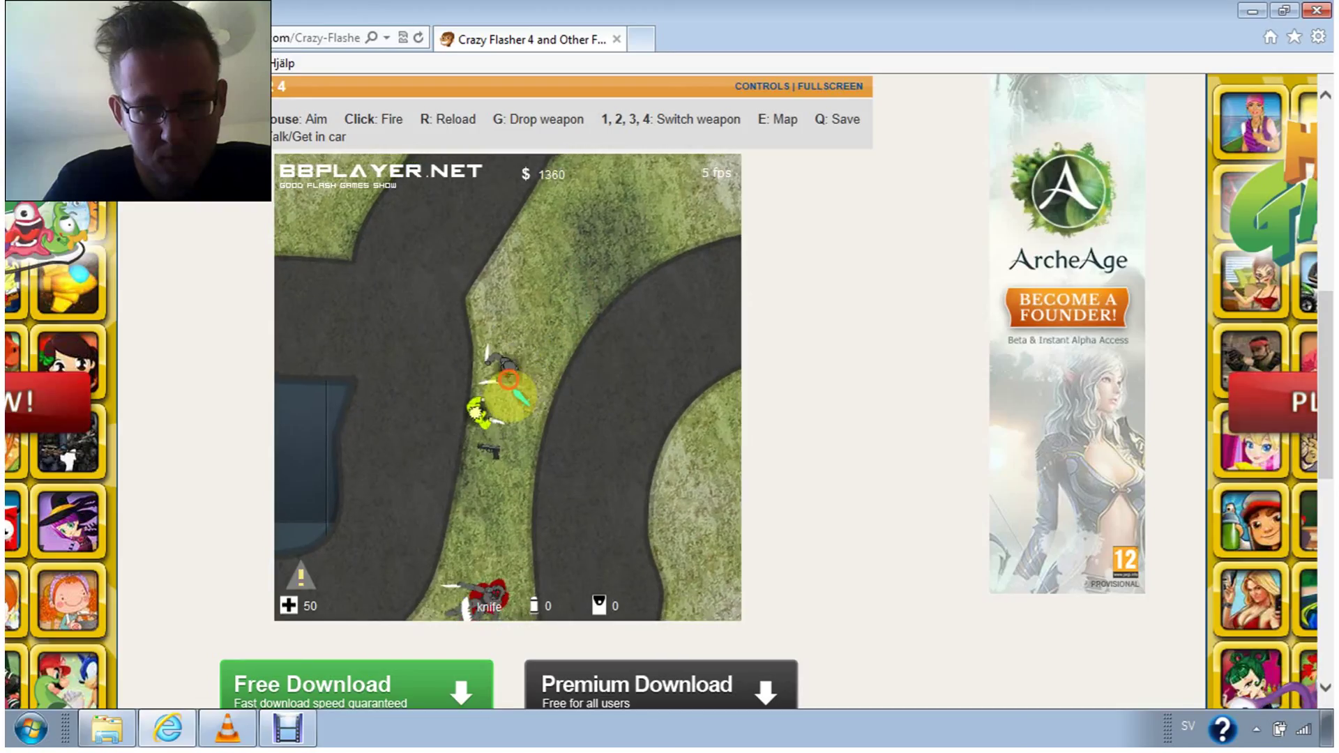
Knife the enemy on the grass until health falls to -10, with cash at 1360
left_click(510, 384)
left_click(501, 401)
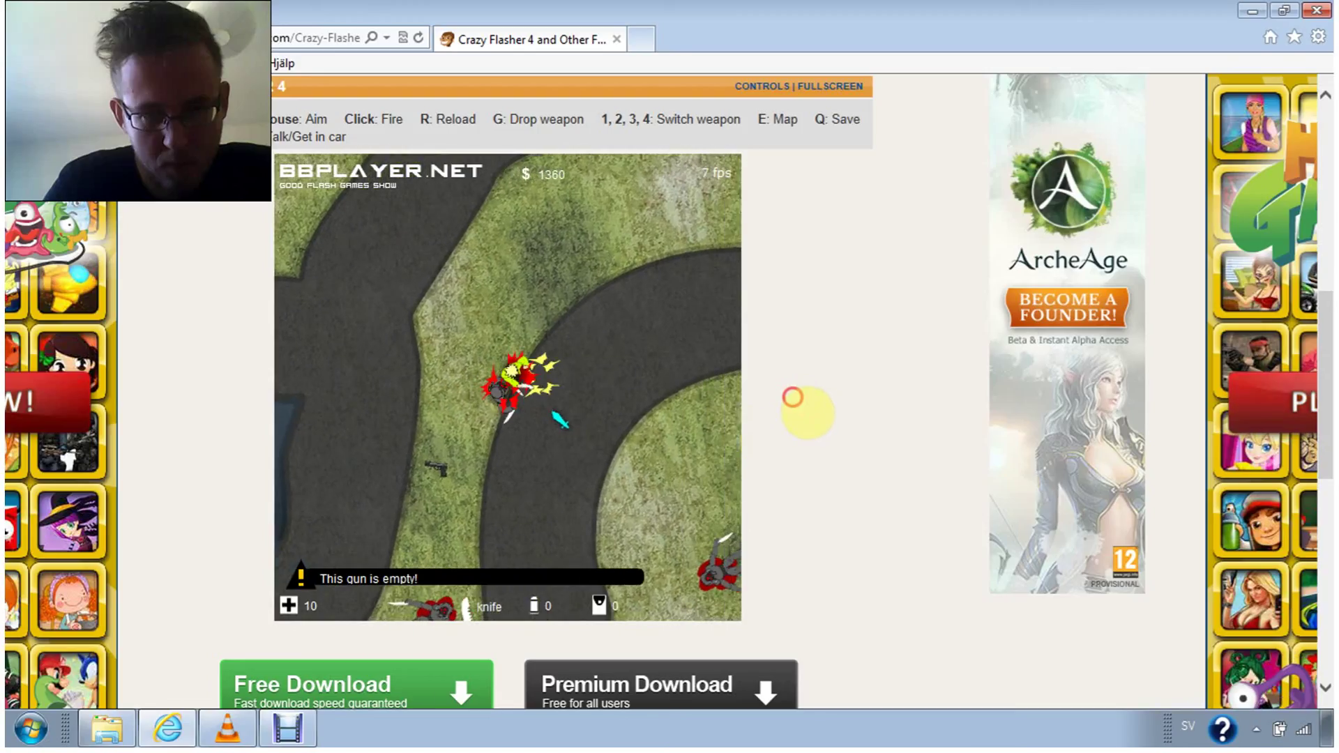
left_click(752, 430)
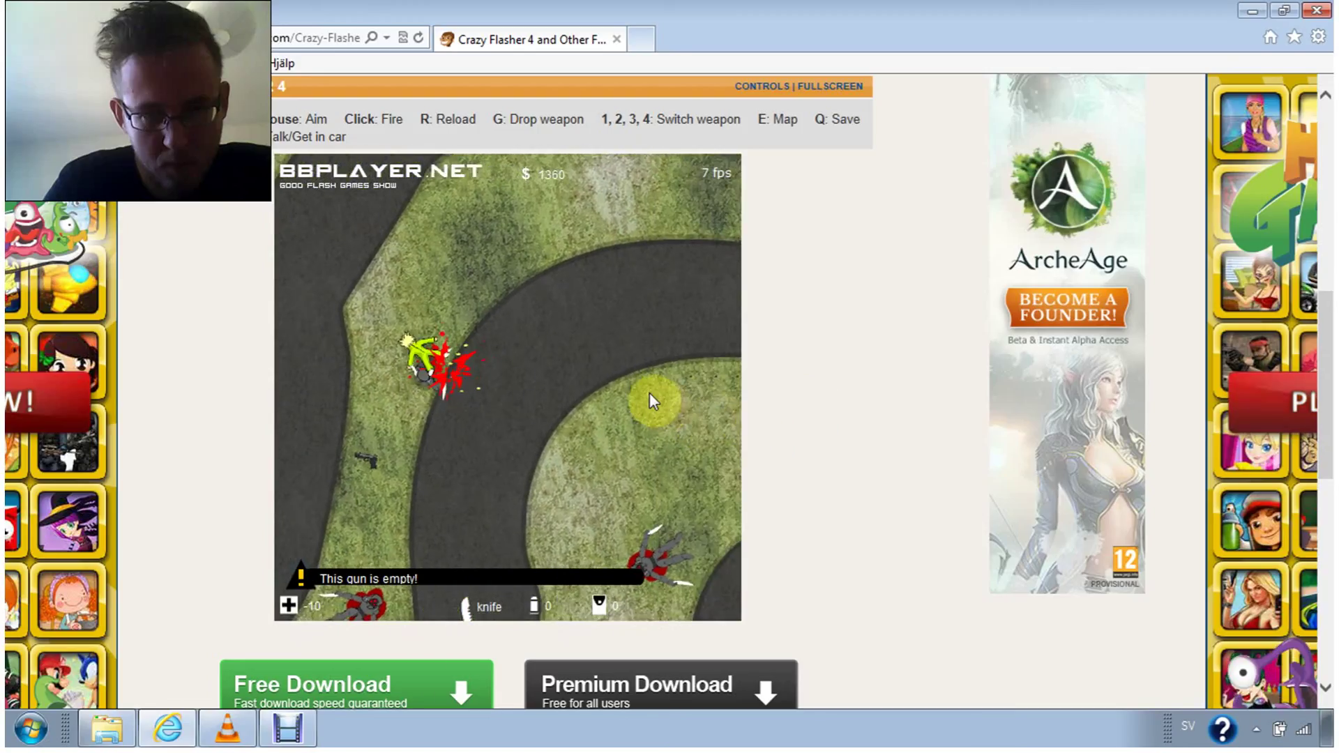